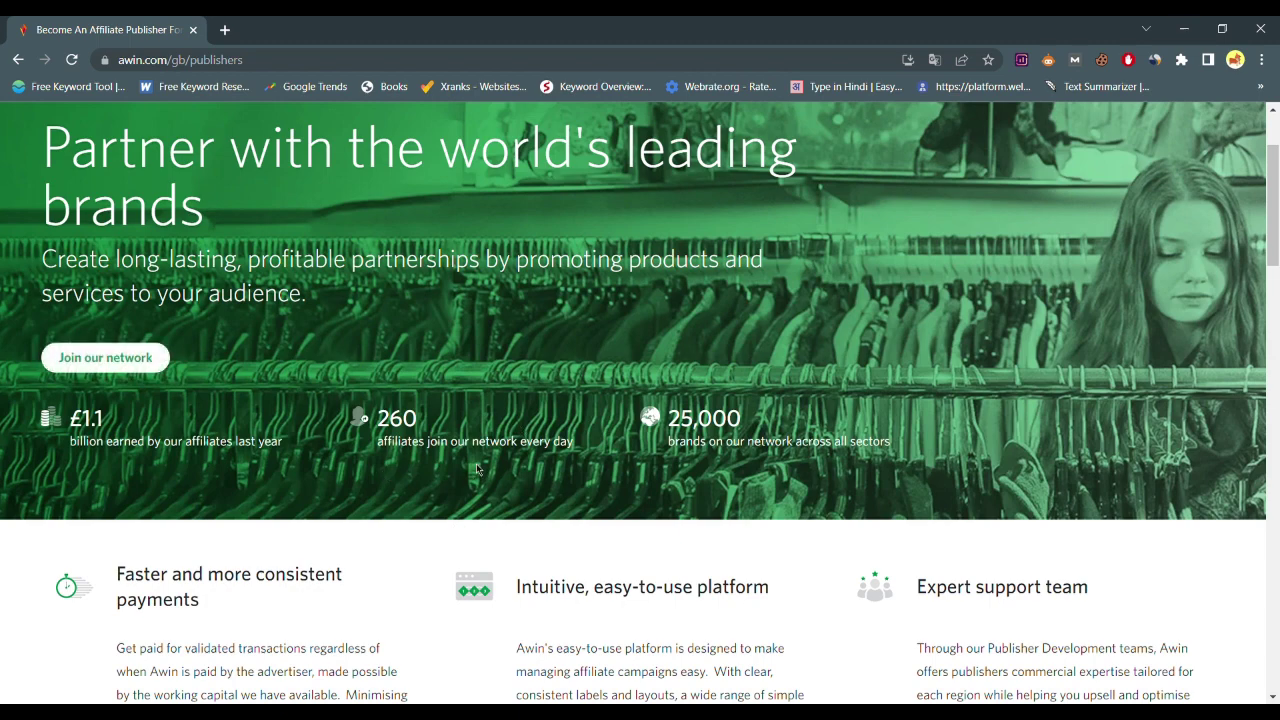
Scroll through the publisher benefits and start joining the Awin publisher network
{"action": "scroll", "coordinate": [477, 469], "scroll_direction": "down", "scroll_amount": 2}
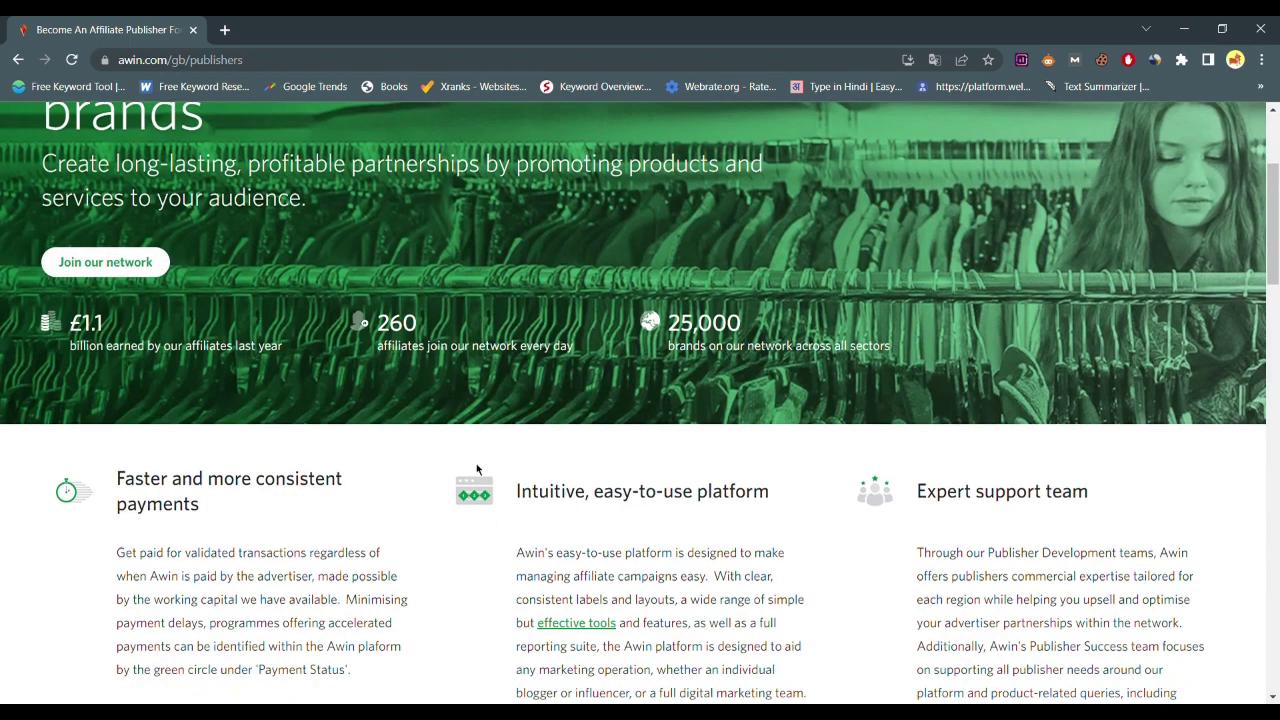
{"action": "scroll", "coordinate": [477, 469], "scroll_direction": "down", "scroll_amount": 10}
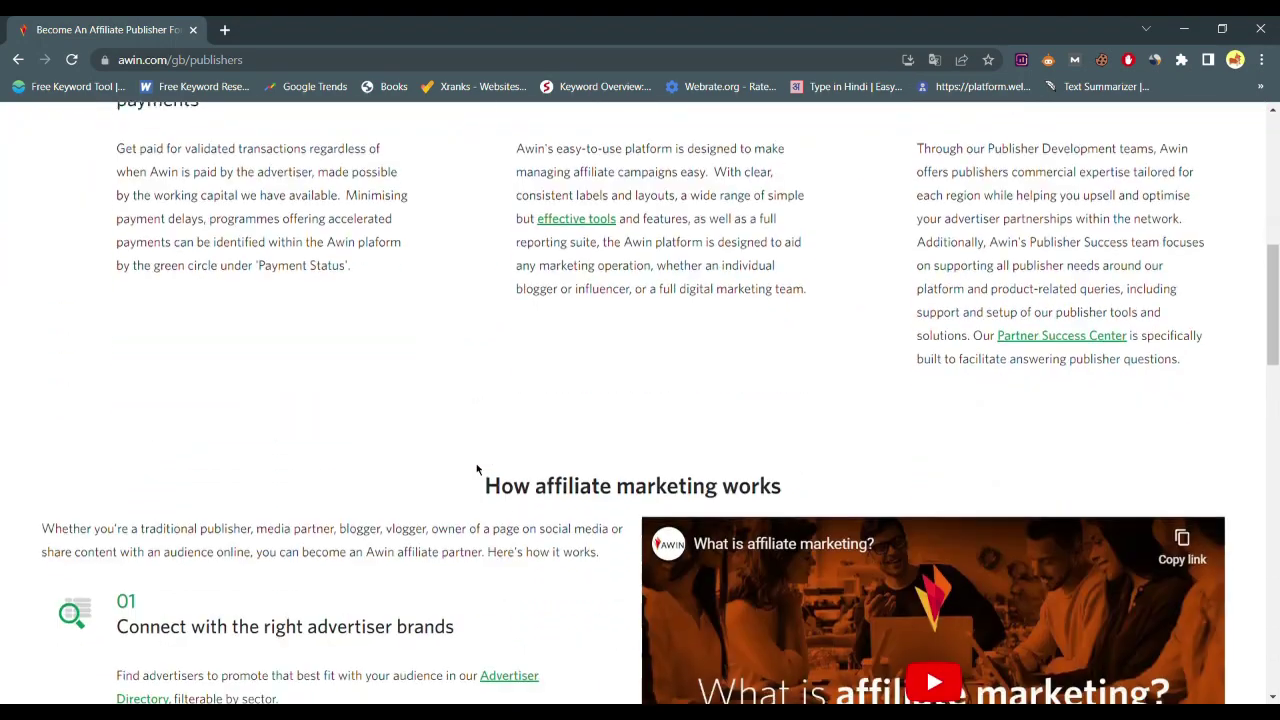
{"action": "scroll", "coordinate": [476, 465], "scroll_direction": "up", "scroll_amount": 10}
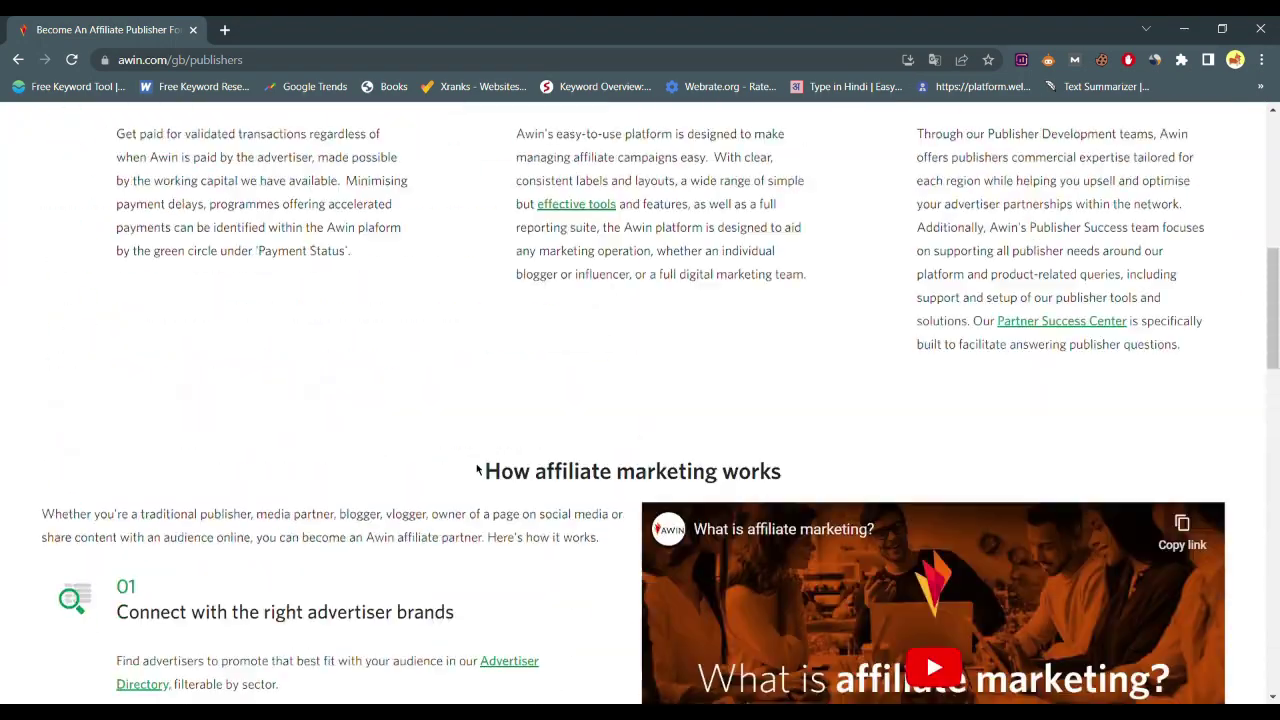
{"action": "scroll", "coordinate": [476, 465], "scroll_direction": "down", "scroll_amount": 5}
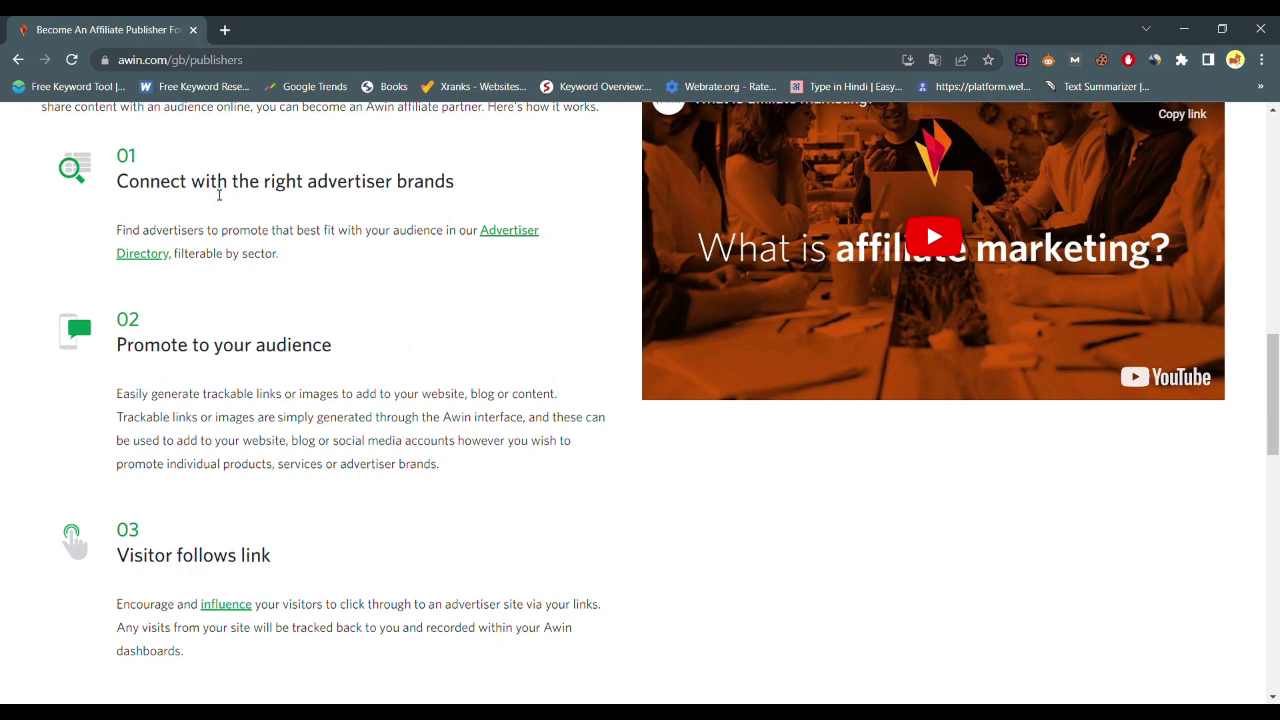
{"action": "scroll", "coordinate": [430, 333], "scroll_direction": "down", "scroll_amount": 3}
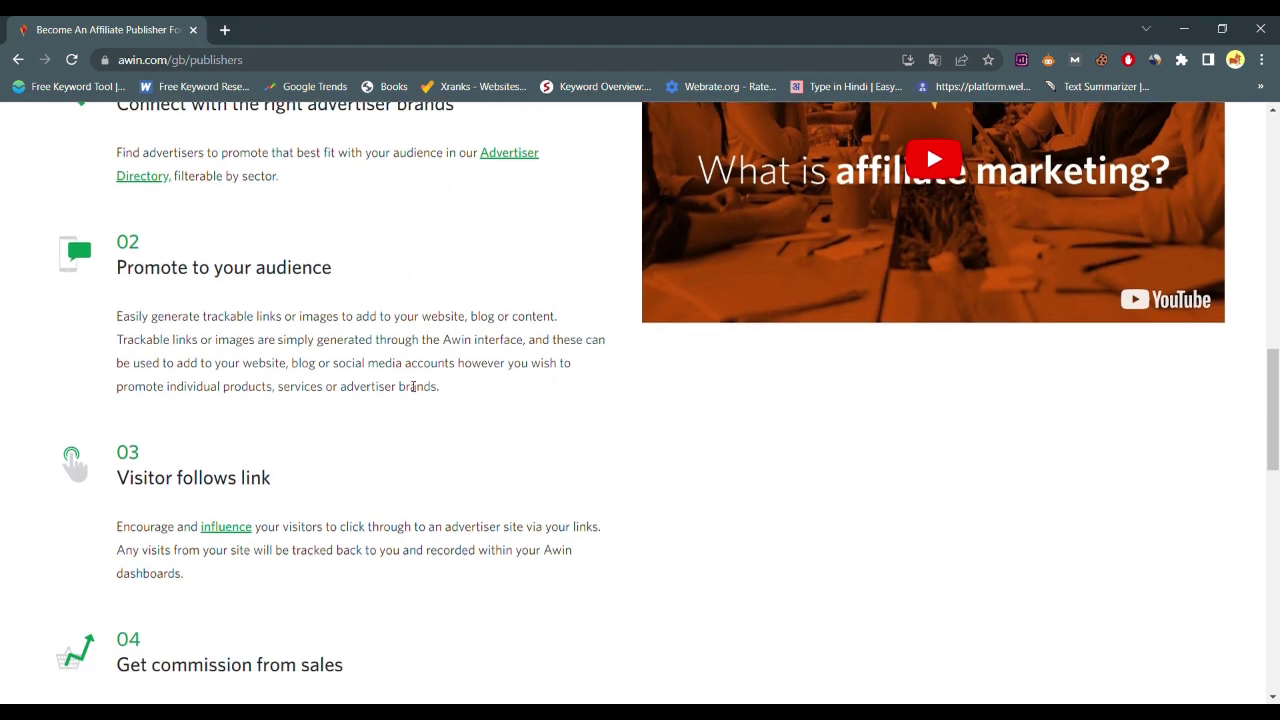
{"action": "scroll", "coordinate": [374, 418], "scroll_direction": "down", "scroll_amount": 8}
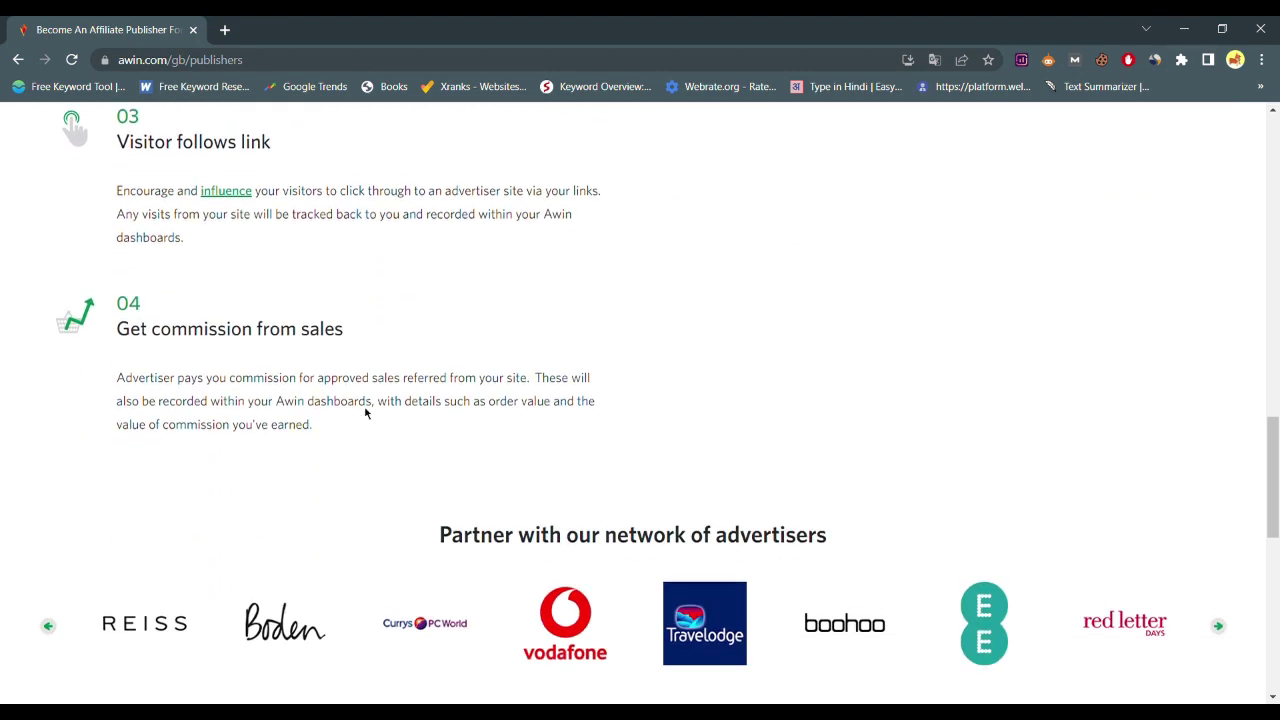
{"action": "scroll", "coordinate": [442, 395], "scroll_direction": "down", "scroll_amount": 5}
{"action": "scroll", "coordinate": [500, 394], "scroll_direction": "up", "scroll_amount": 20}
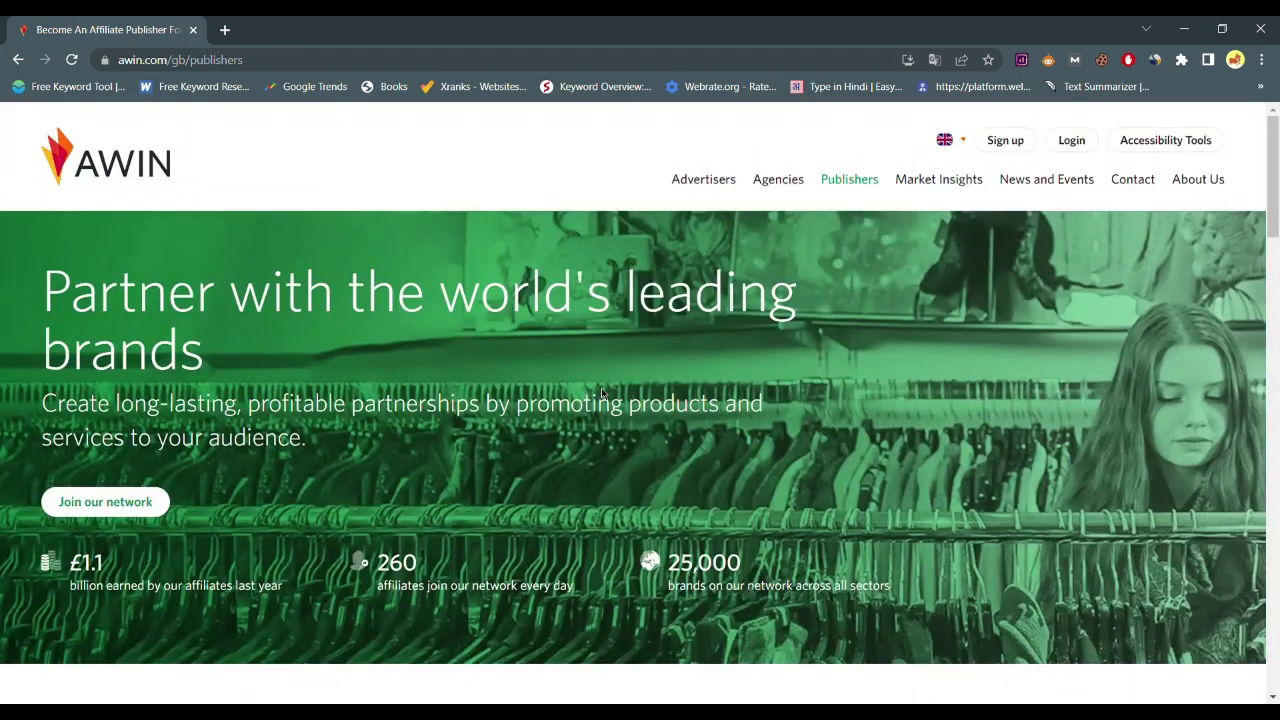
{"action": "left_click", "coordinate": [160, 502]}
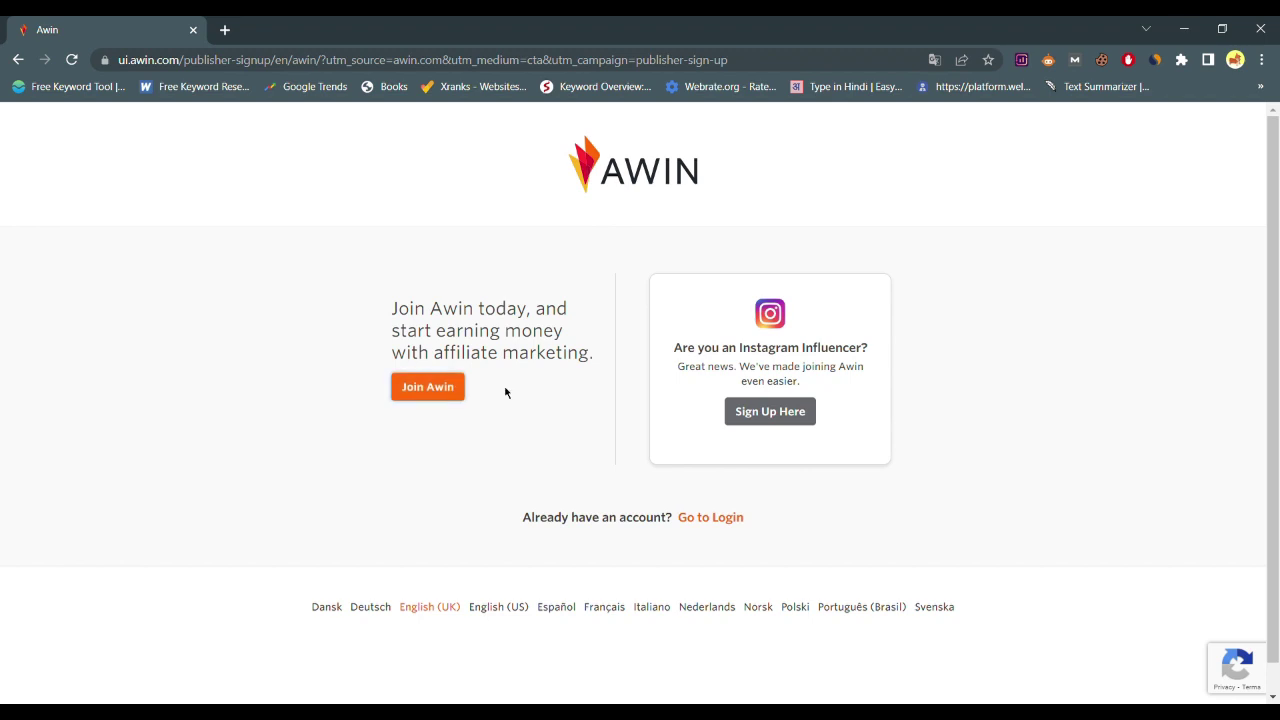
Enter the company name and choose India as the tax residency
{"action": "scroll", "coordinate": [543, 434], "scroll_direction": "down", "scroll_amount": 3}
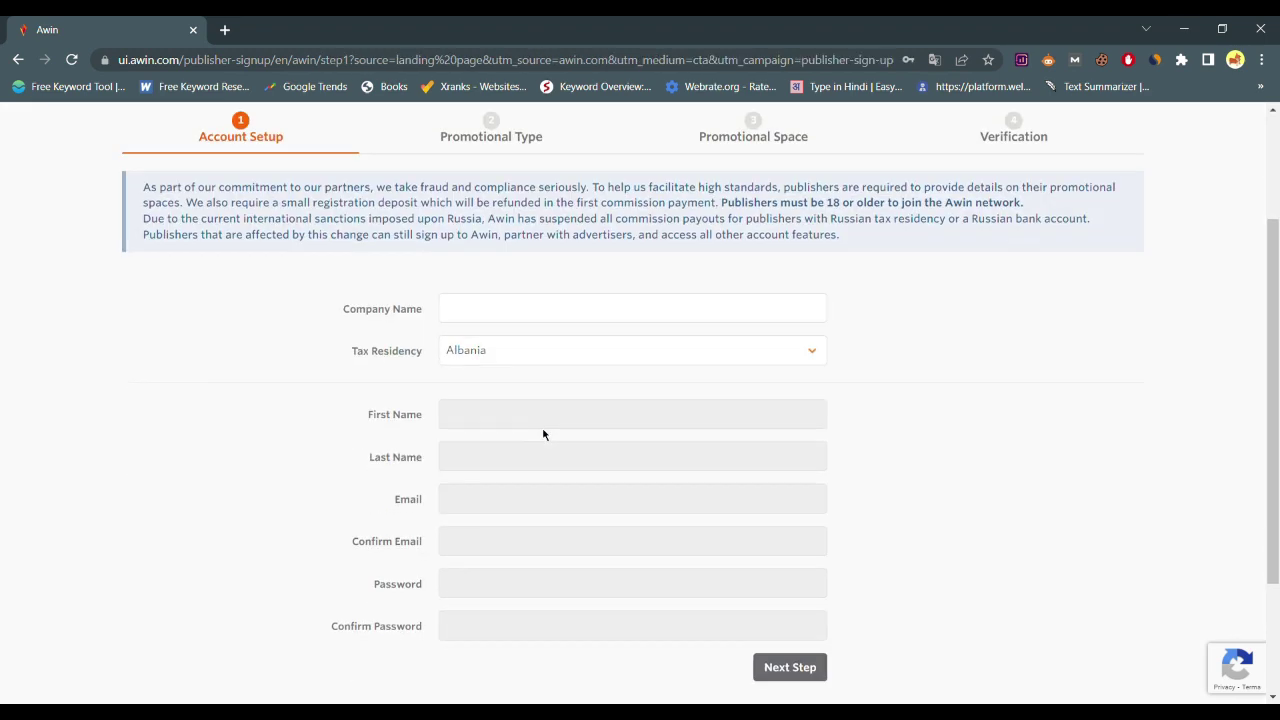
{"action": "scroll", "coordinate": [551, 437], "scroll_direction": "up", "scroll_amount": 1}
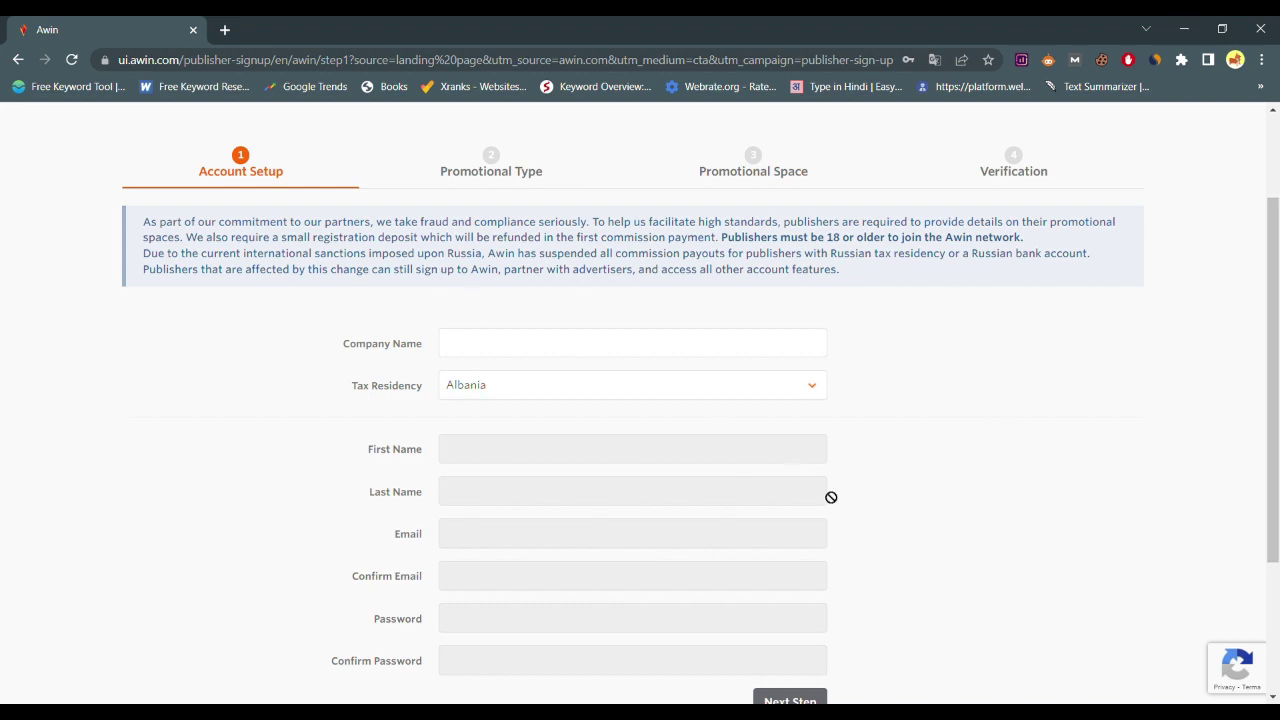
{"action": "scroll", "coordinate": [790, 425], "scroll_direction": "down", "scroll_amount": 1}
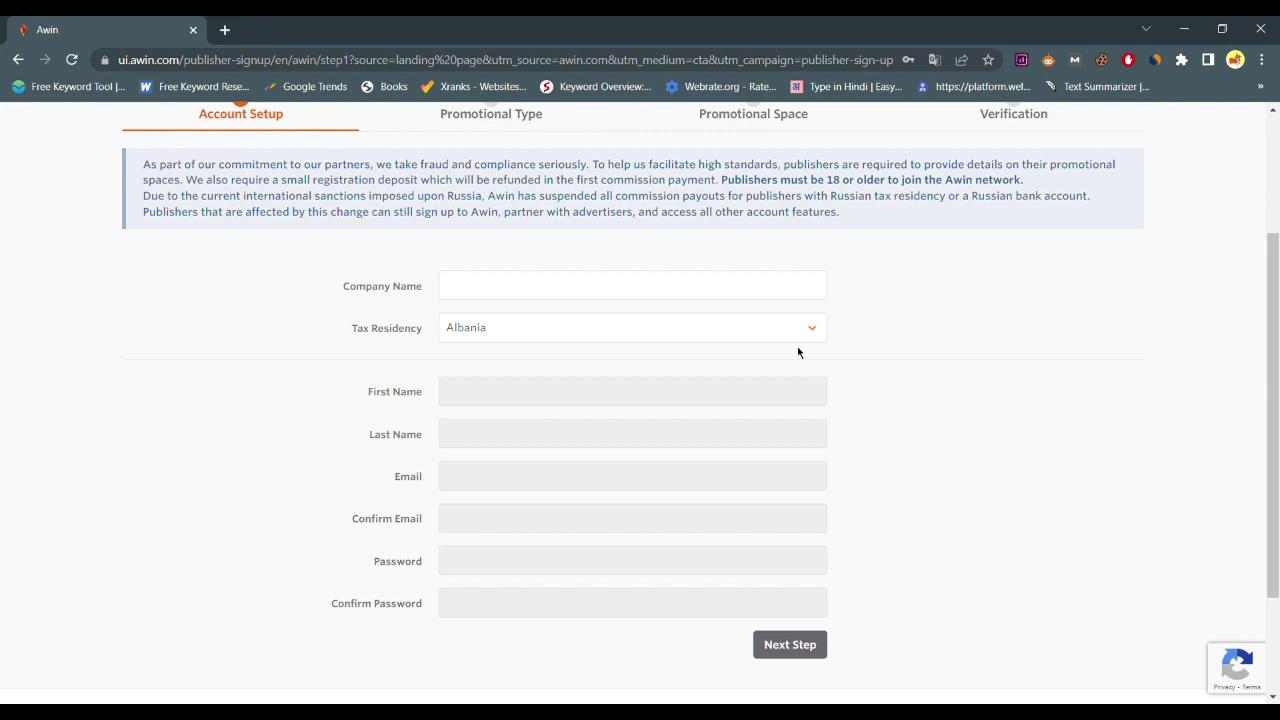
{"action": "left_click", "coordinate": [772, 283]}
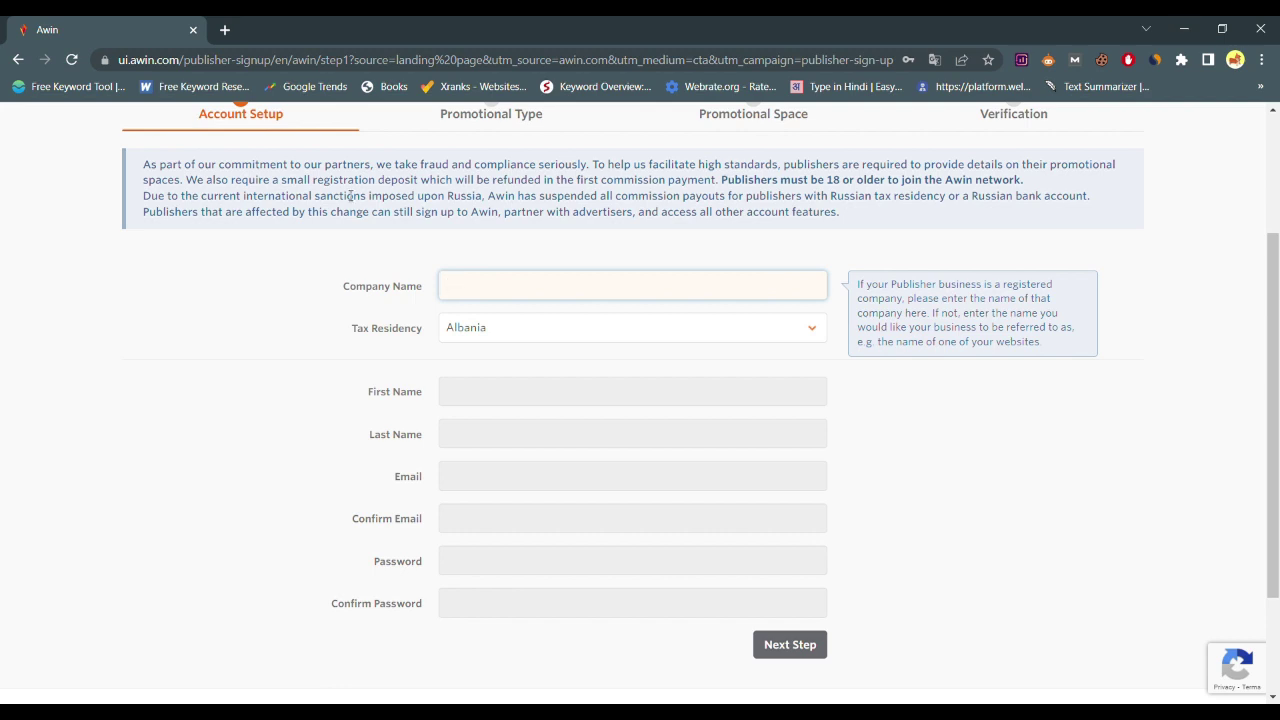
{"action": "left_click", "coordinate": [864, 515]}
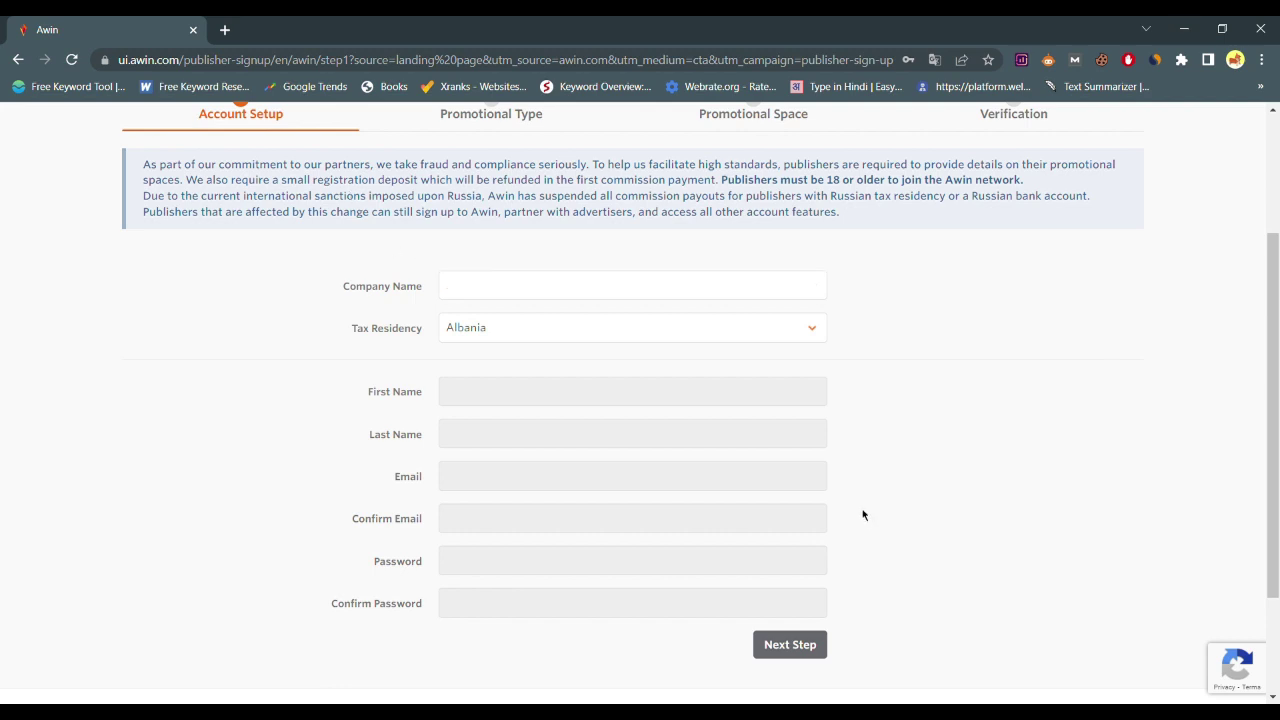
{"action": "left_click", "coordinate": [795, 298]}
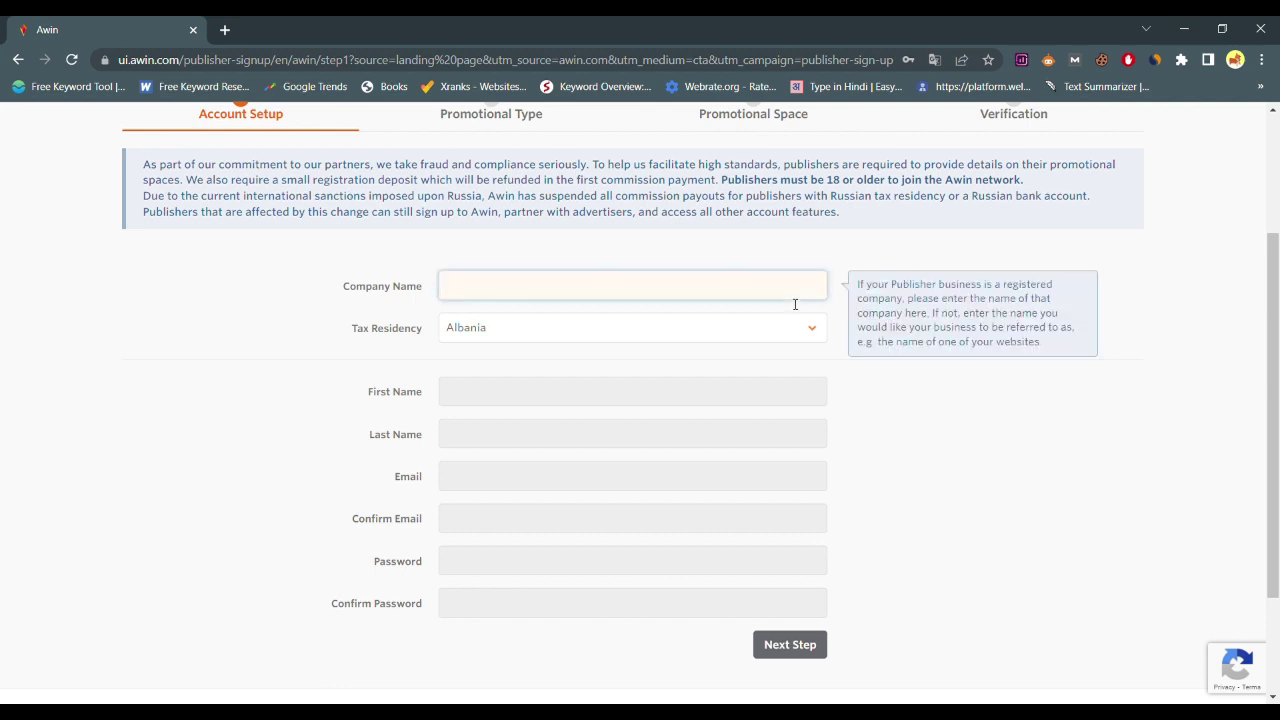
{"action": "left_click", "coordinate": [782, 340]}
{"action": "type", "text": "india"}
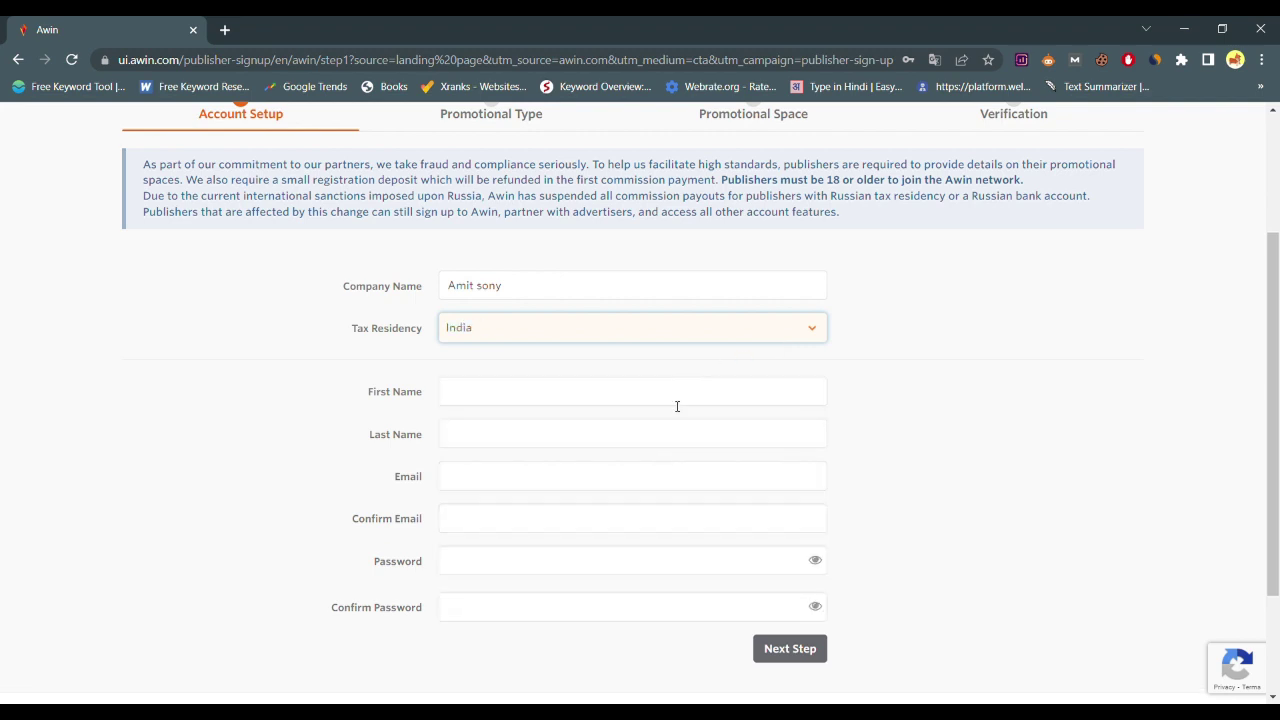
Fill in the first and last name, then the e-mail address in both e-mail fields
{"action": "left_click", "coordinate": [677, 404]}
{"action": "scroll", "coordinate": [677, 406], "scroll_direction": "down", "scroll_amount": 2}
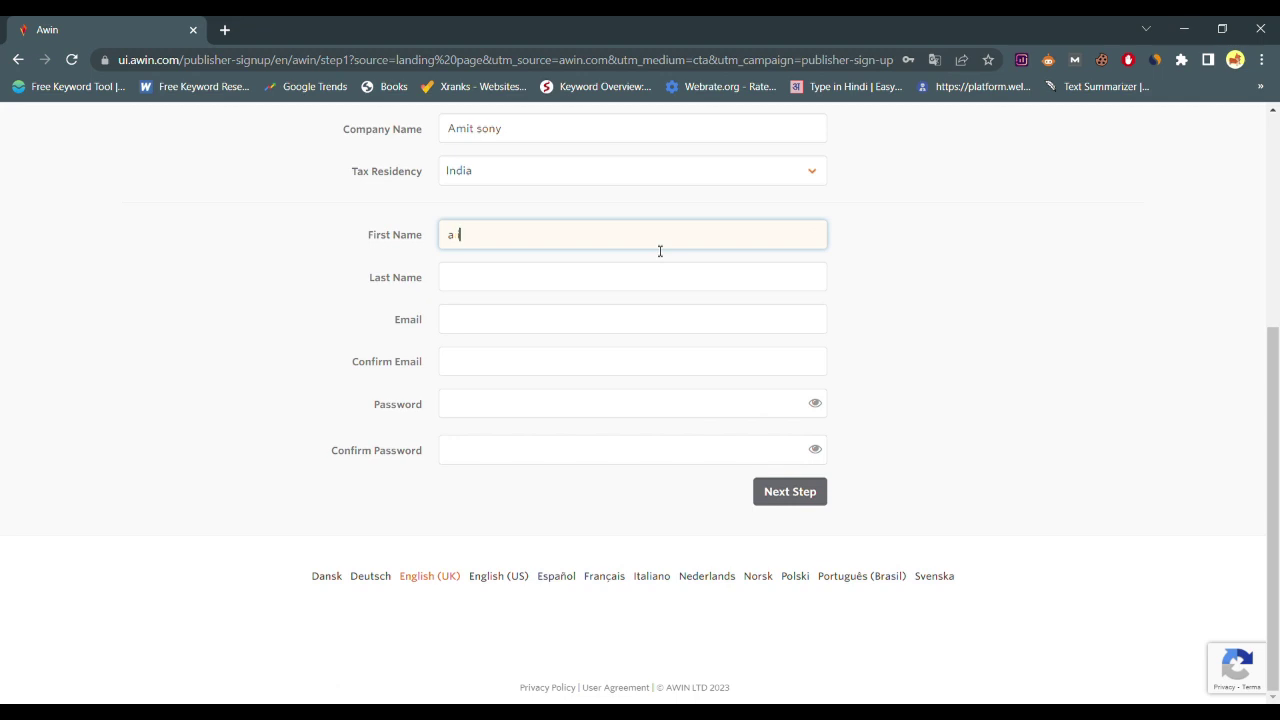
{"action": "key", "text": "Tab"}
{"action": "key", "text": "Tab"}
{"action": "left_click", "coordinate": [585, 364]}
{"action": "triple_click", "coordinate": [618, 320]}
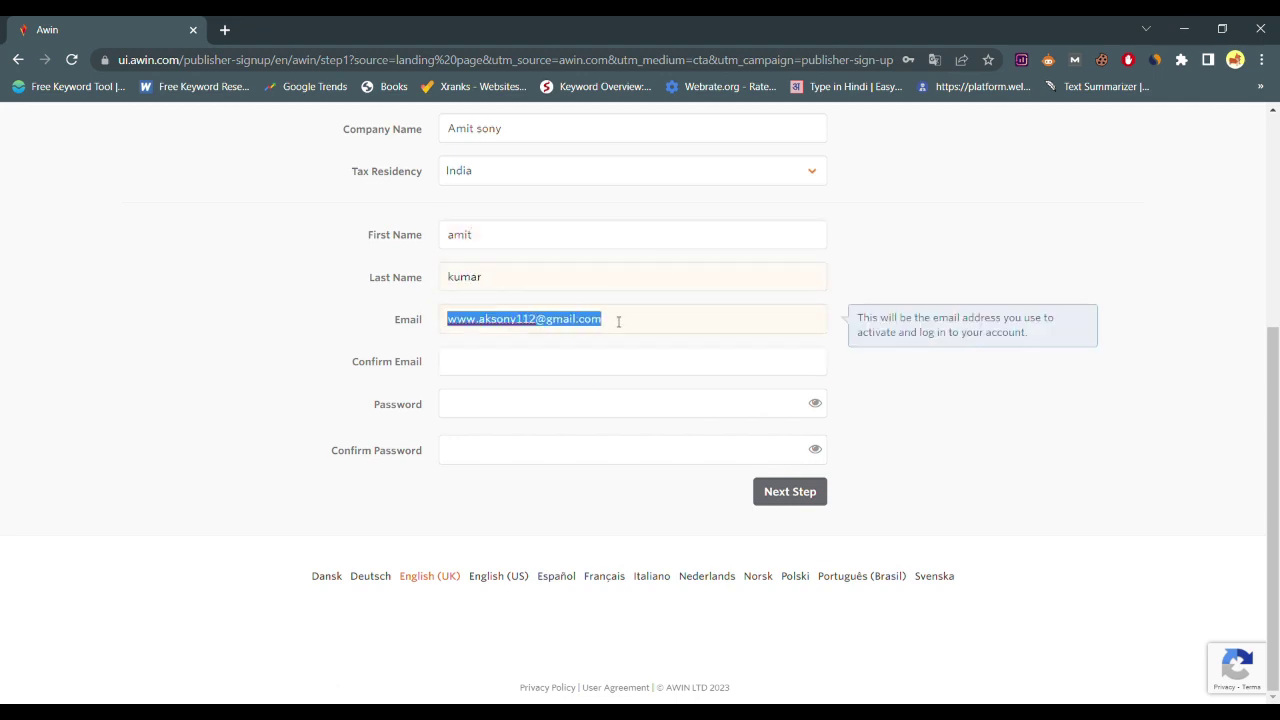
{"action": "left_click", "coordinate": [616, 362]}
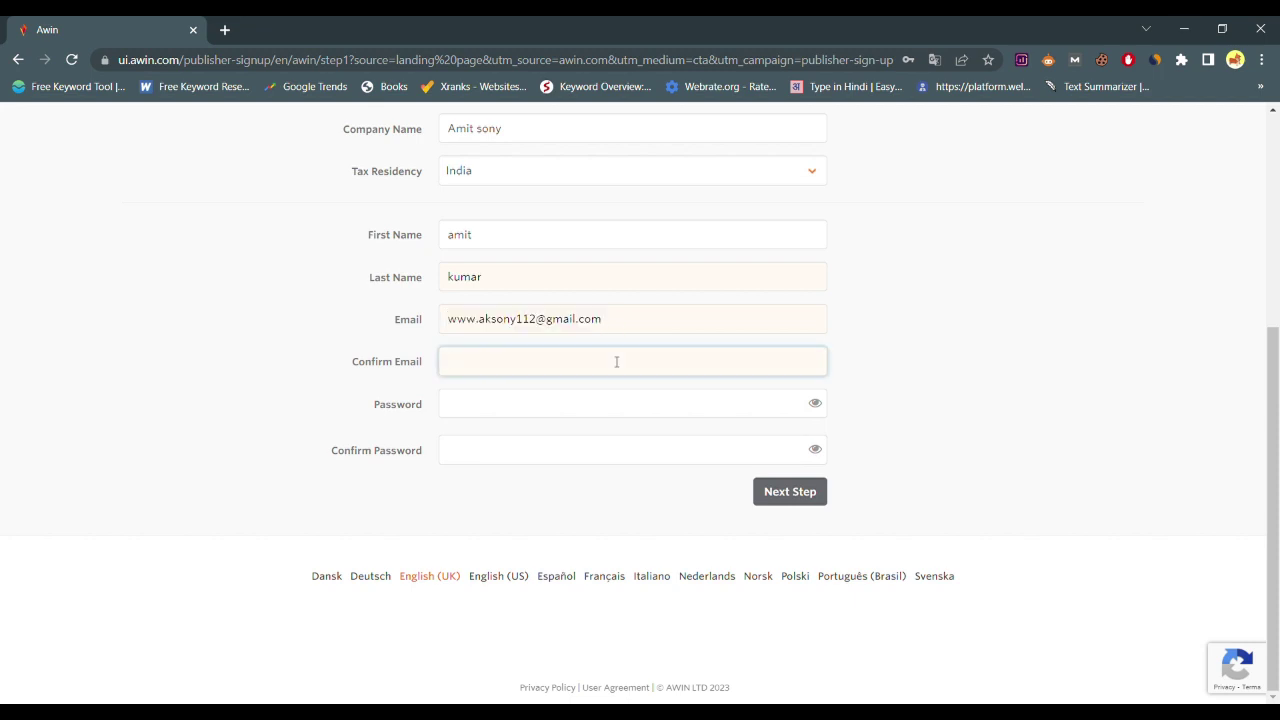
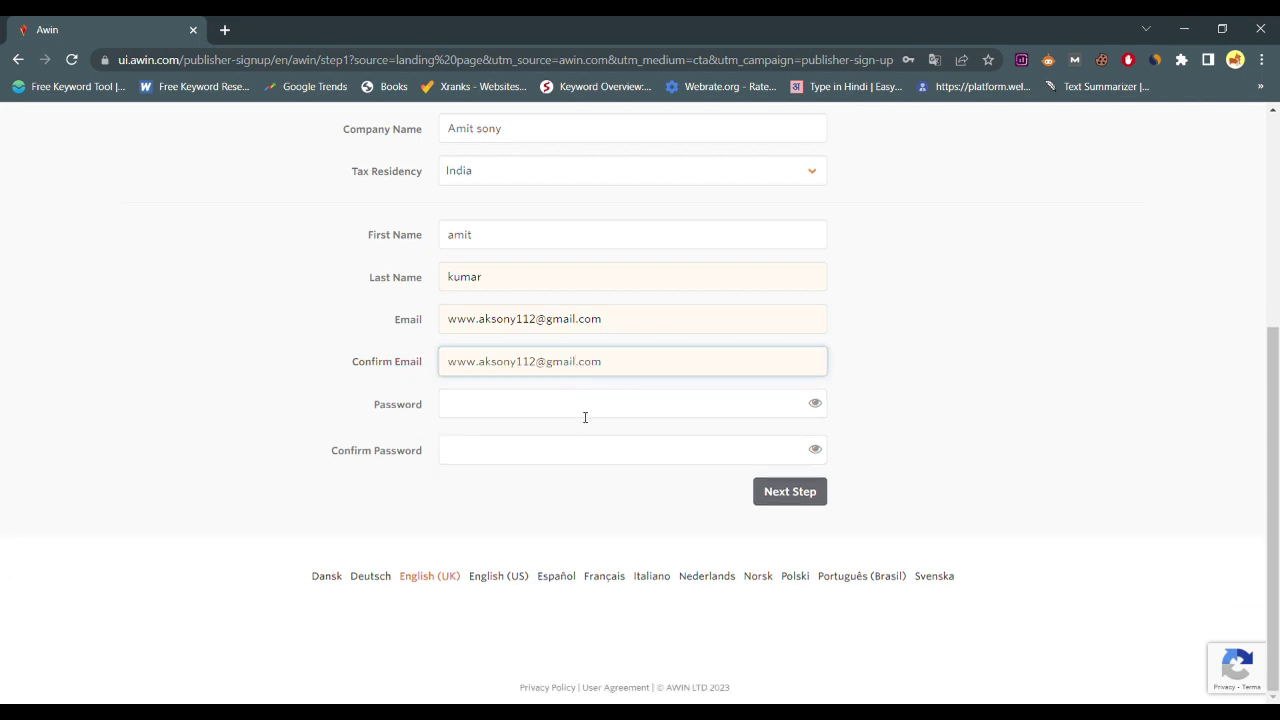
Paste the account password into both Password and Confirm Password
{"action": "left_click", "coordinate": [585, 414]}
{"action": "key", "text": "ctrl+v"}
{"action": "key", "text": "ctrl+a"}
{"action": "key", "text": "BackSpace"}
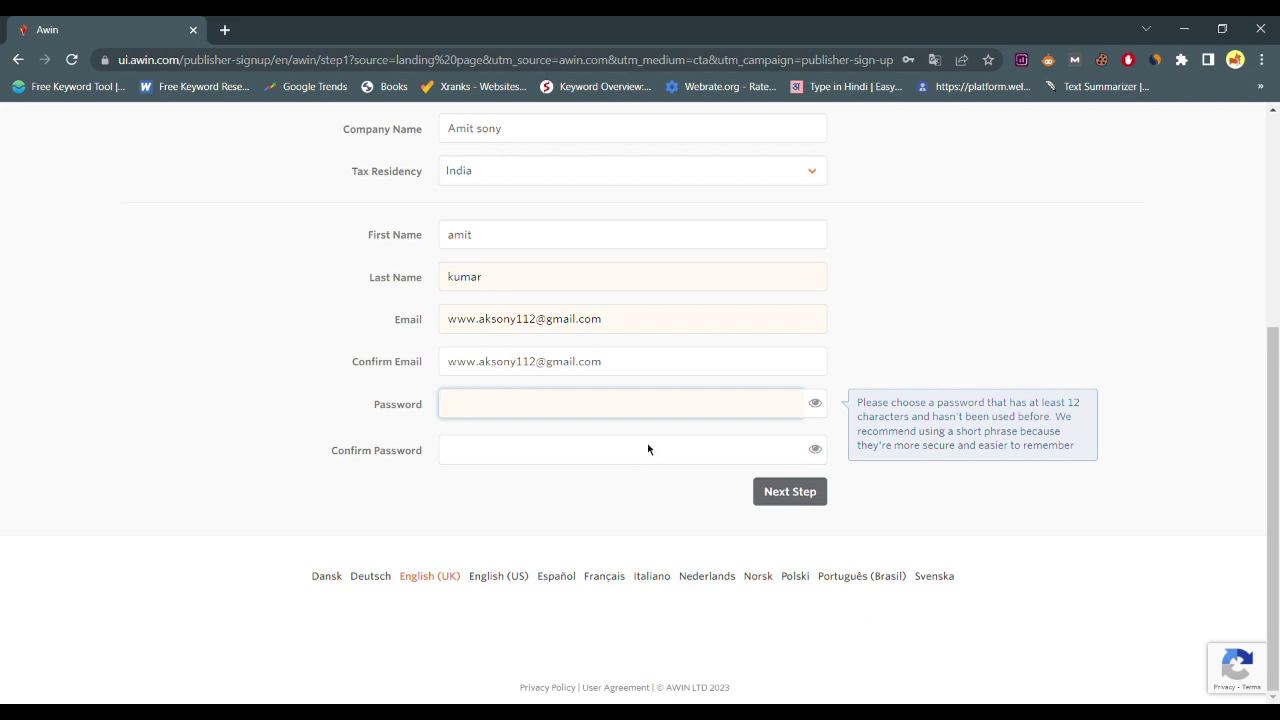
{"action": "key", "text": "ctrl+v"}
{"action": "key", "text": "Tab"}
{"action": "key", "text": "ctrl+v"}
{"action": "left_click", "coordinate": [852, 351]}
{"action": "scroll", "coordinate": [852, 351], "scroll_direction": "up", "scroll_amount": 2}
{"action": "scroll", "coordinate": [852, 366], "scroll_direction": "down", "scroll_amount": 1}
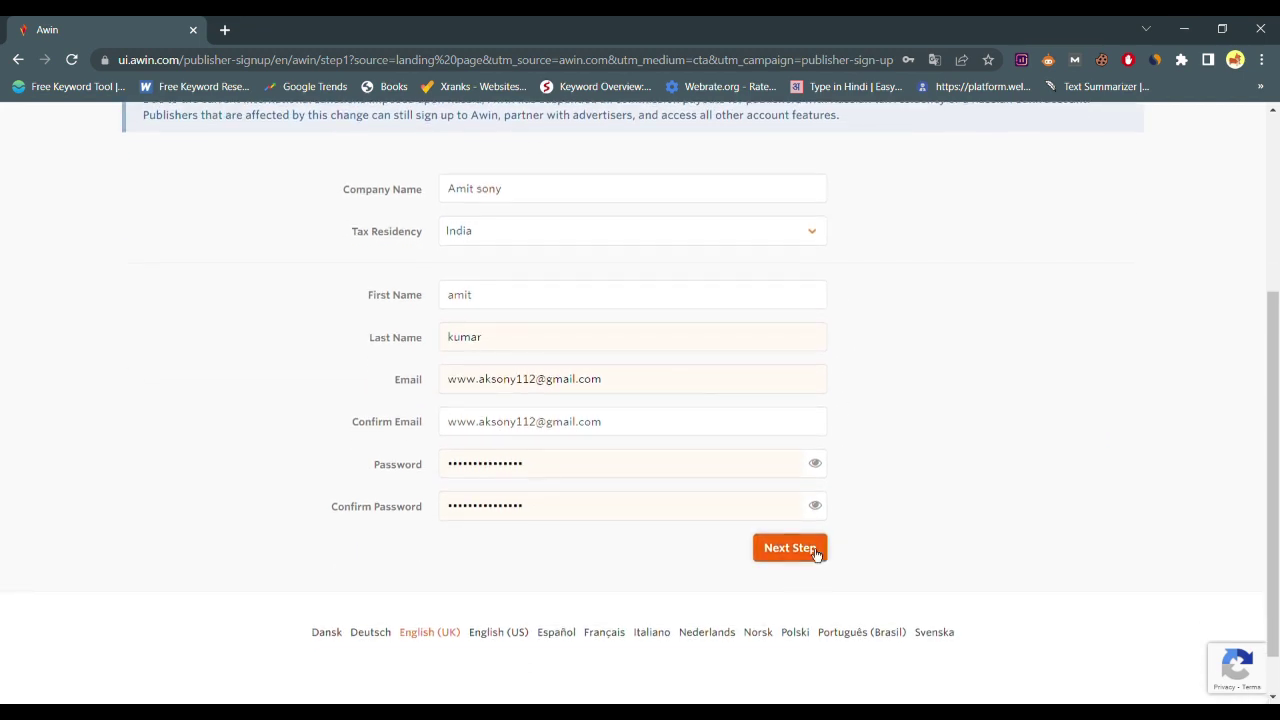
Submit Account Setup, choose the primary region and expand the Content promotional types
{"action": "left_click", "coordinate": [815, 553]}
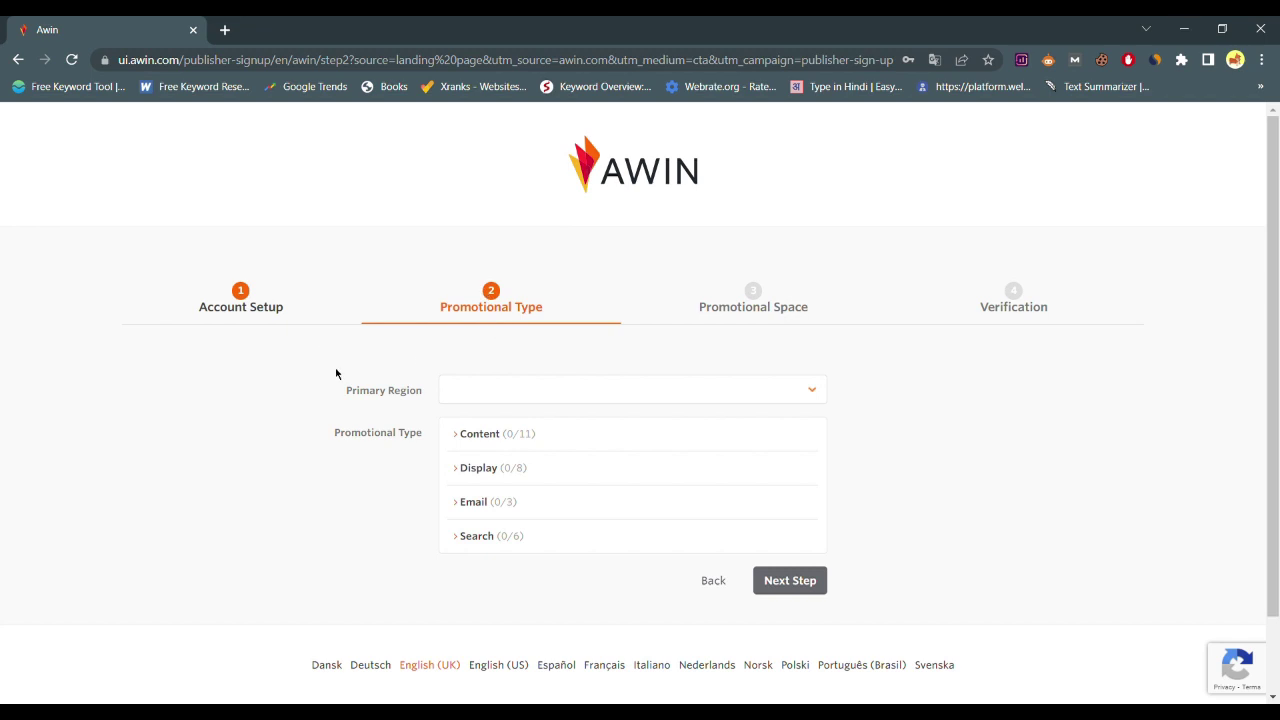
{"action": "left_click", "coordinate": [560, 389]}
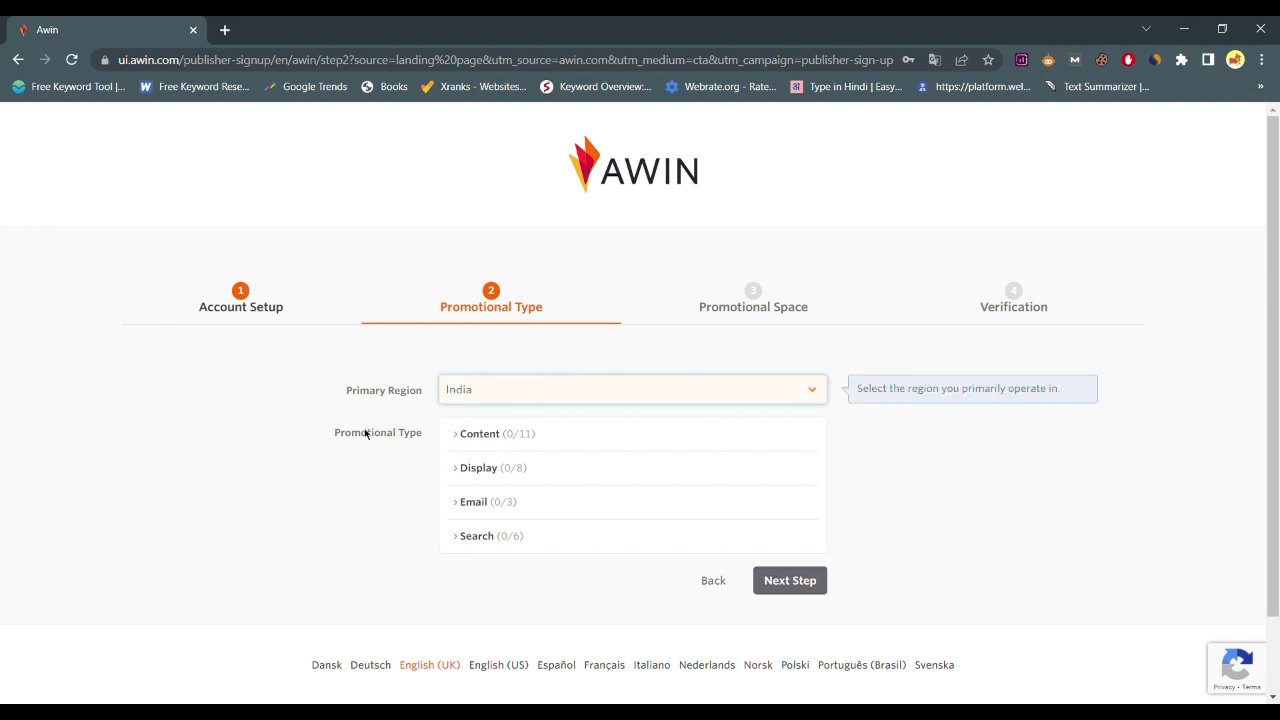
{"action": "left_click", "coordinate": [654, 431]}
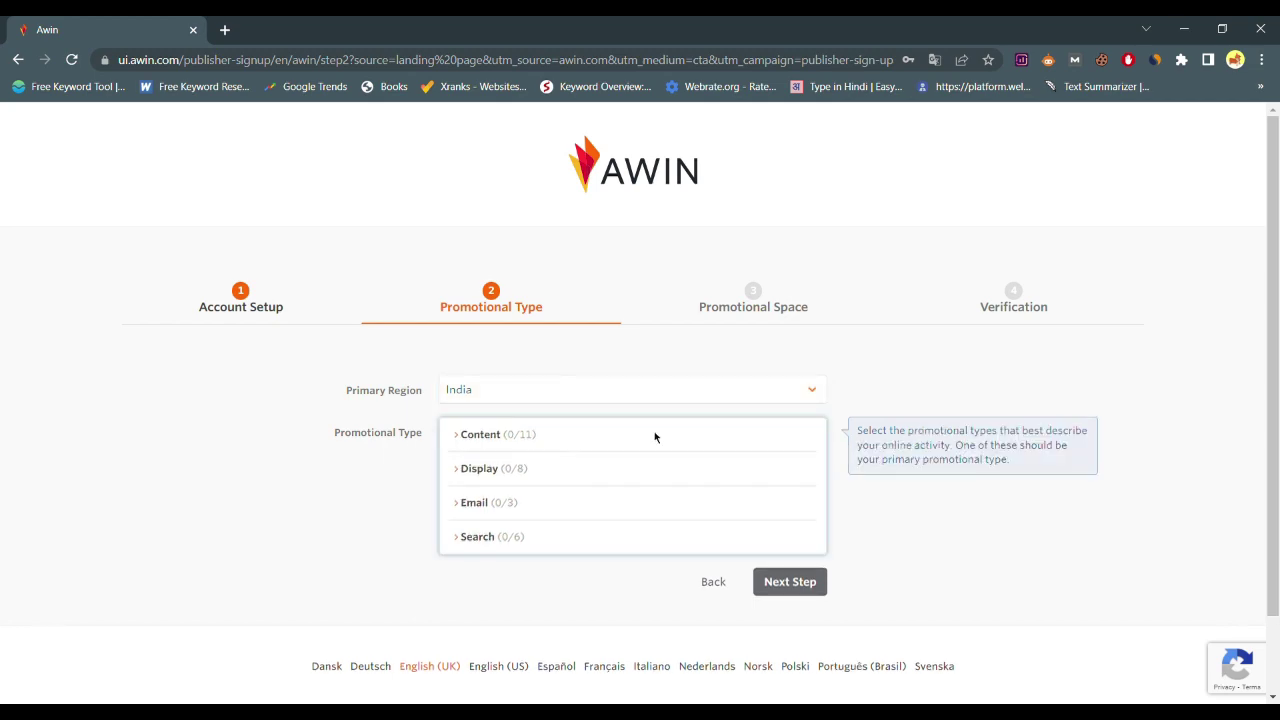
{"action": "left_click", "coordinate": [470, 440]}
{"action": "scroll", "coordinate": [580, 450], "scroll_direction": "down", "scroll_amount": 2}
{"action": "scroll", "coordinate": [560, 470], "scroll_direction": "down", "scroll_amount": 5}
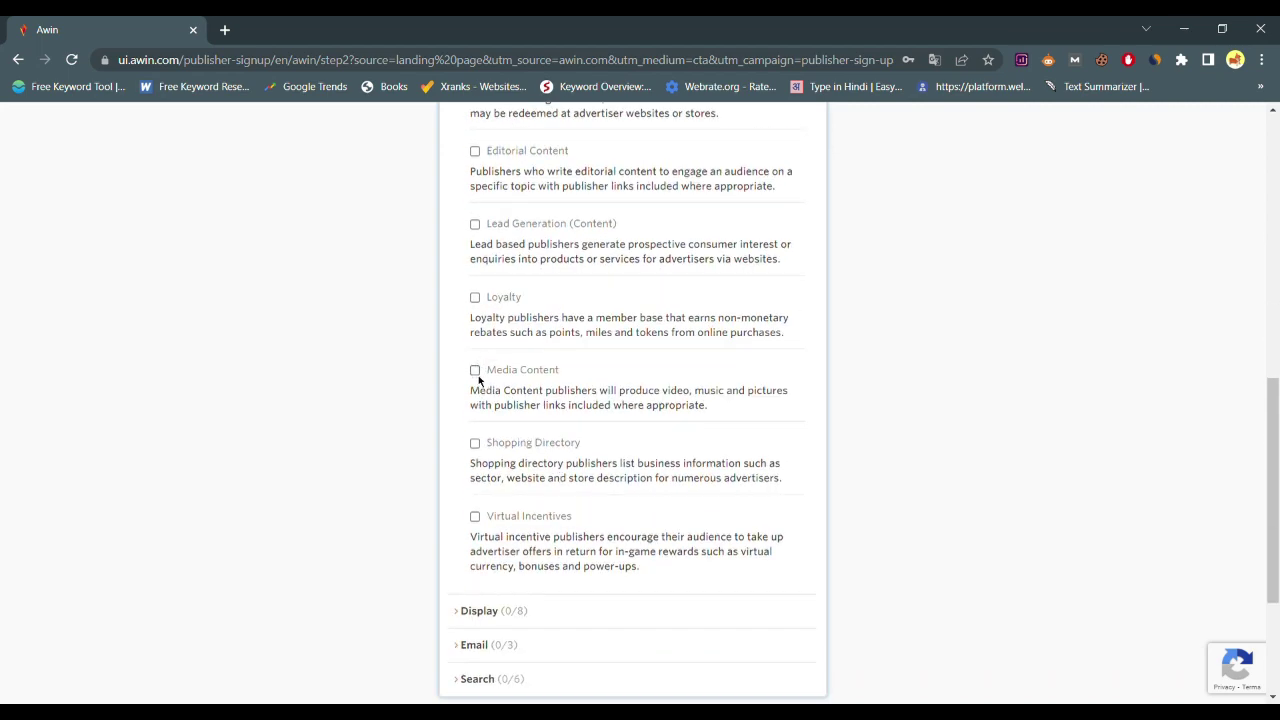
Tick Media Content and Content Creators & Influencers, with Media Content as primary
{"action": "left_click", "coordinate": [475, 372]}
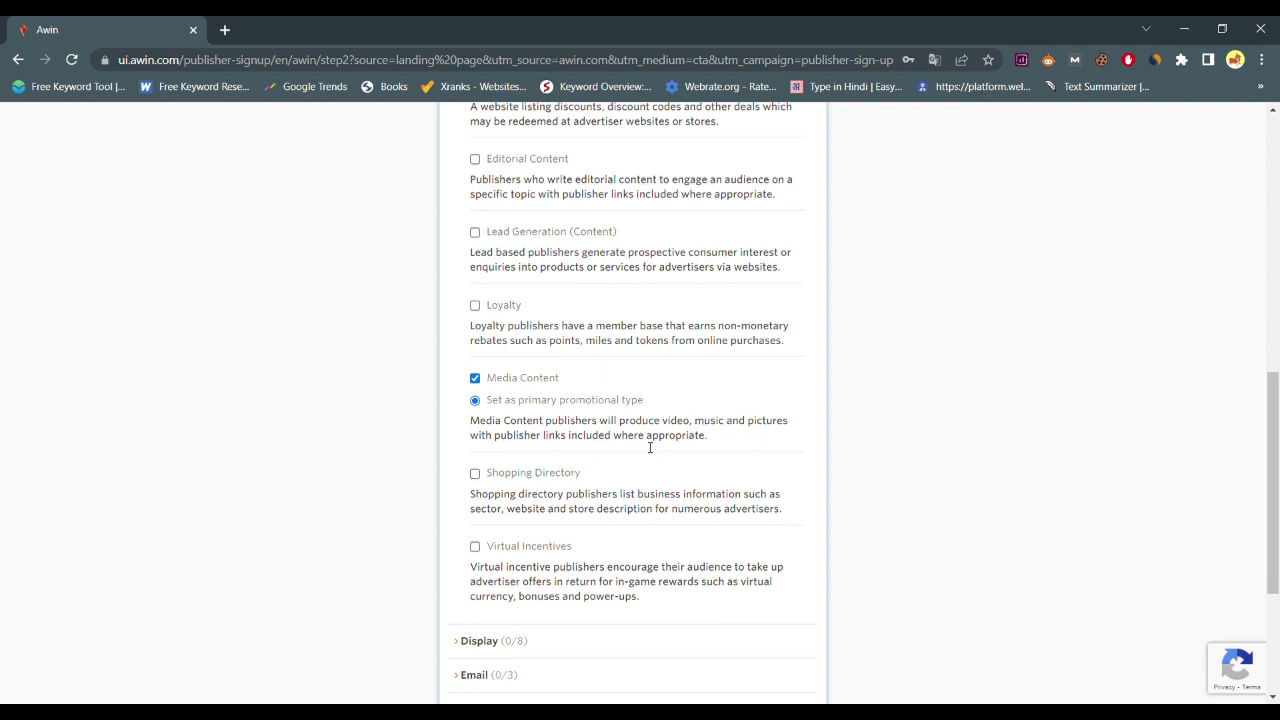
{"action": "scroll", "coordinate": [643, 459], "scroll_direction": "down", "scroll_amount": 1}
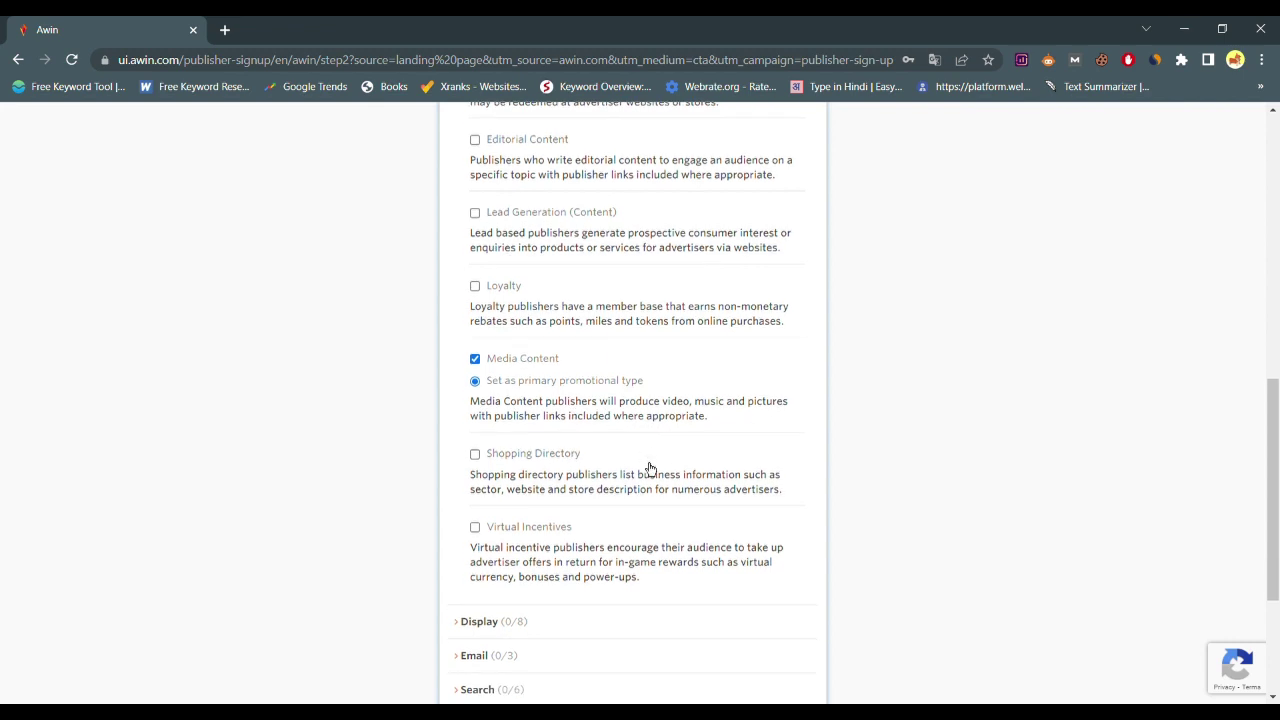
{"action": "scroll", "coordinate": [649, 468], "scroll_direction": "down", "scroll_amount": 1}
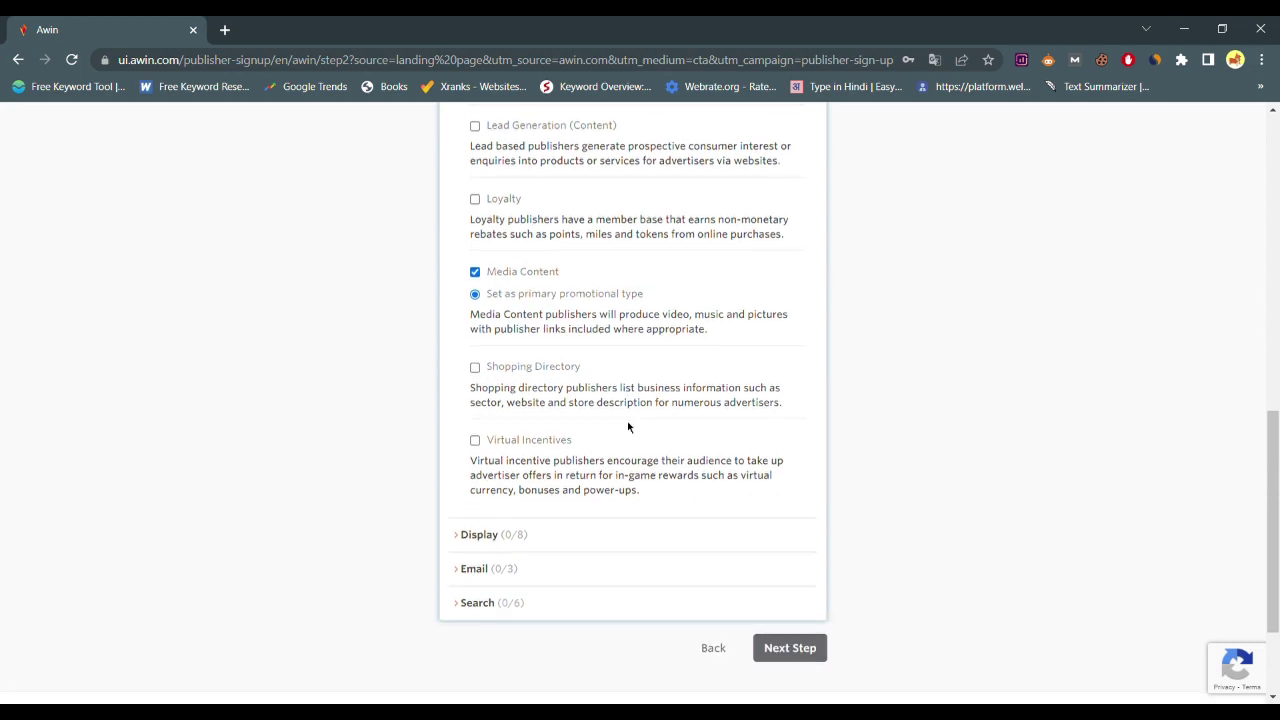
{"action": "scroll", "coordinate": [629, 426], "scroll_direction": "up", "scroll_amount": 2}
{"action": "scroll", "coordinate": [565, 289], "scroll_direction": "up", "scroll_amount": 1}
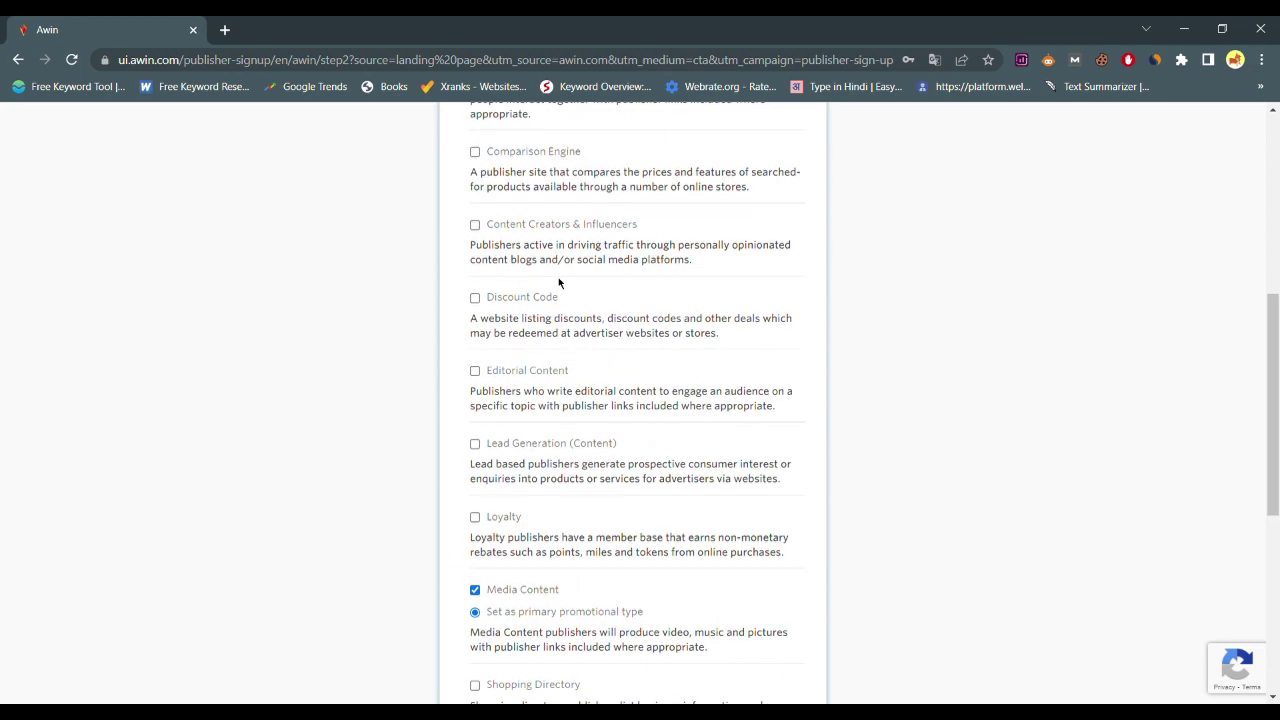
{"action": "left_click", "coordinate": [617, 237]}
{"action": "scroll", "coordinate": [543, 446], "scroll_direction": "up", "scroll_amount": 2}
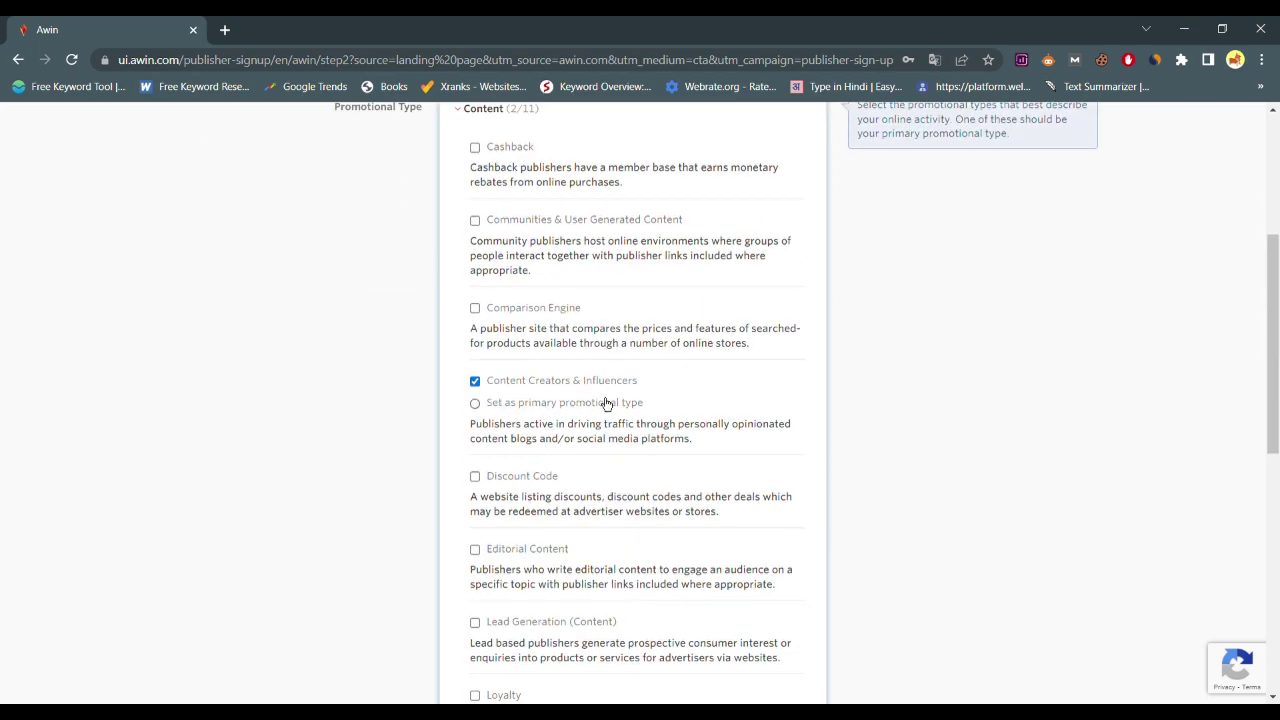
{"action": "scroll", "coordinate": [716, 512], "scroll_direction": "down", "scroll_amount": 1}
{"action": "scroll", "coordinate": [650, 470], "scroll_direction": "down", "scroll_amount": 3}
{"action": "left_click", "coordinate": [563, 429]}
{"action": "scroll", "coordinate": [551, 377], "scroll_direction": "down", "scroll_amount": 1}
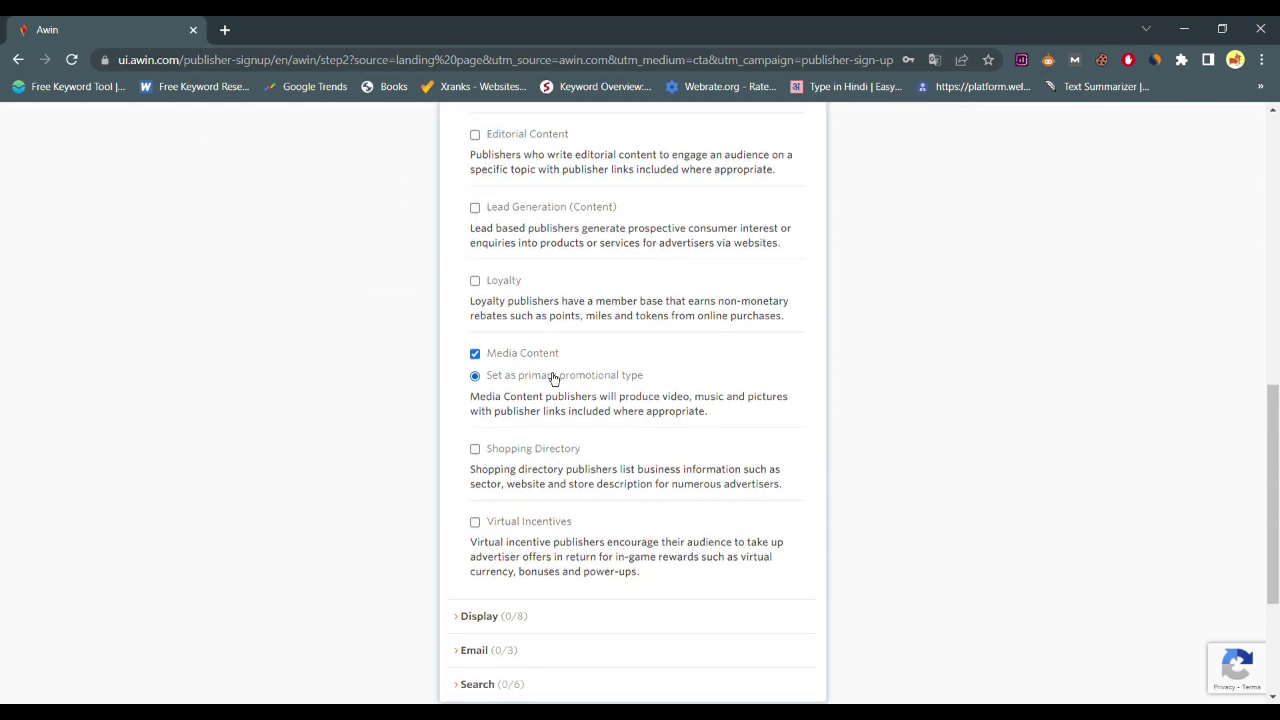
{"action": "scroll", "coordinate": [611, 478], "scroll_direction": "down", "scroll_amount": 1}
{"action": "scroll", "coordinate": [607, 476], "scroll_direction": "down", "scroll_amount": 1}
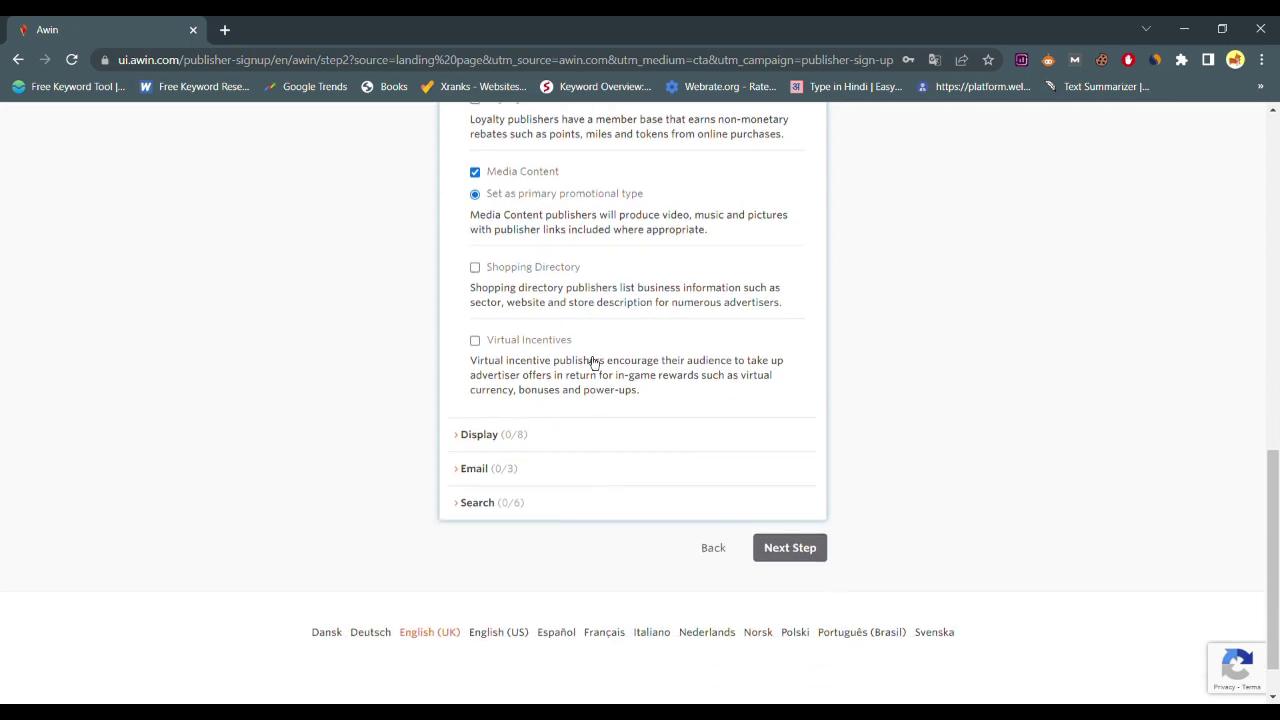
Add Direct Traffic and Social Traffic from the Display types, leaving Ad Networks unticked
{"action": "left_click", "coordinate": [529, 447]}
{"action": "scroll", "coordinate": [598, 368], "scroll_direction": "up", "scroll_amount": 5}
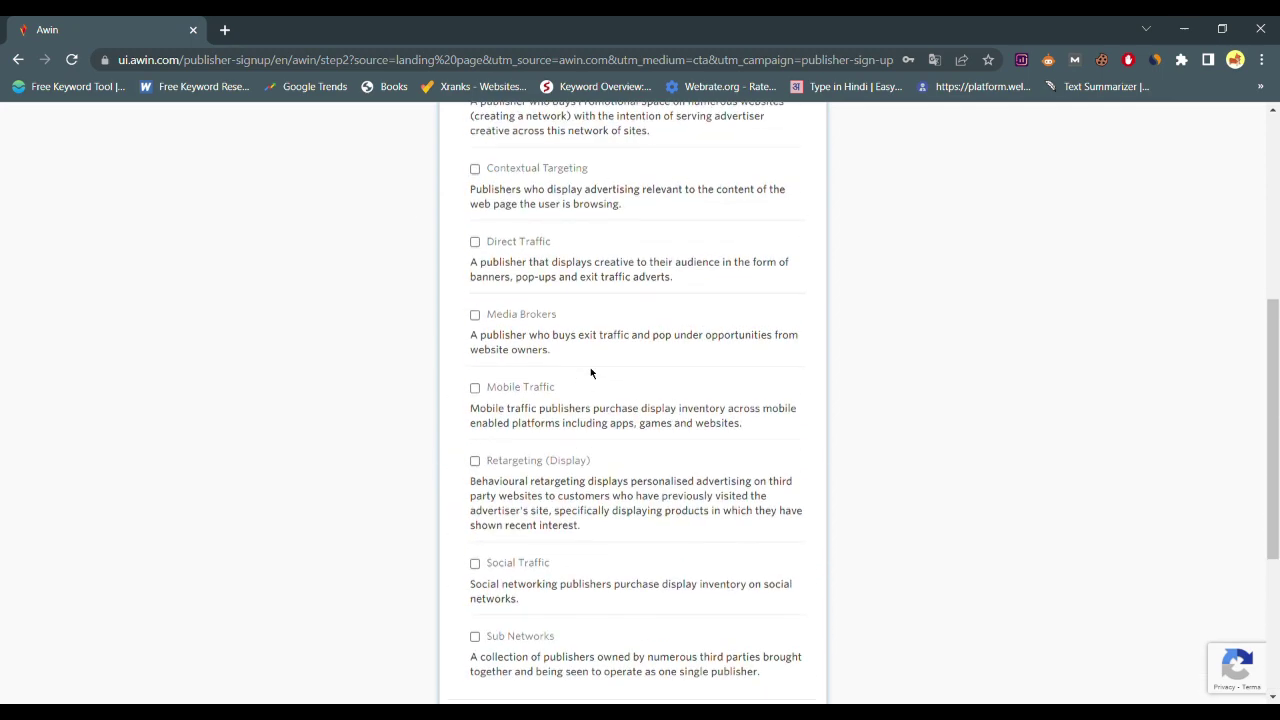
{"action": "scroll", "coordinate": [563, 341], "scroll_direction": "down", "scroll_amount": 2}
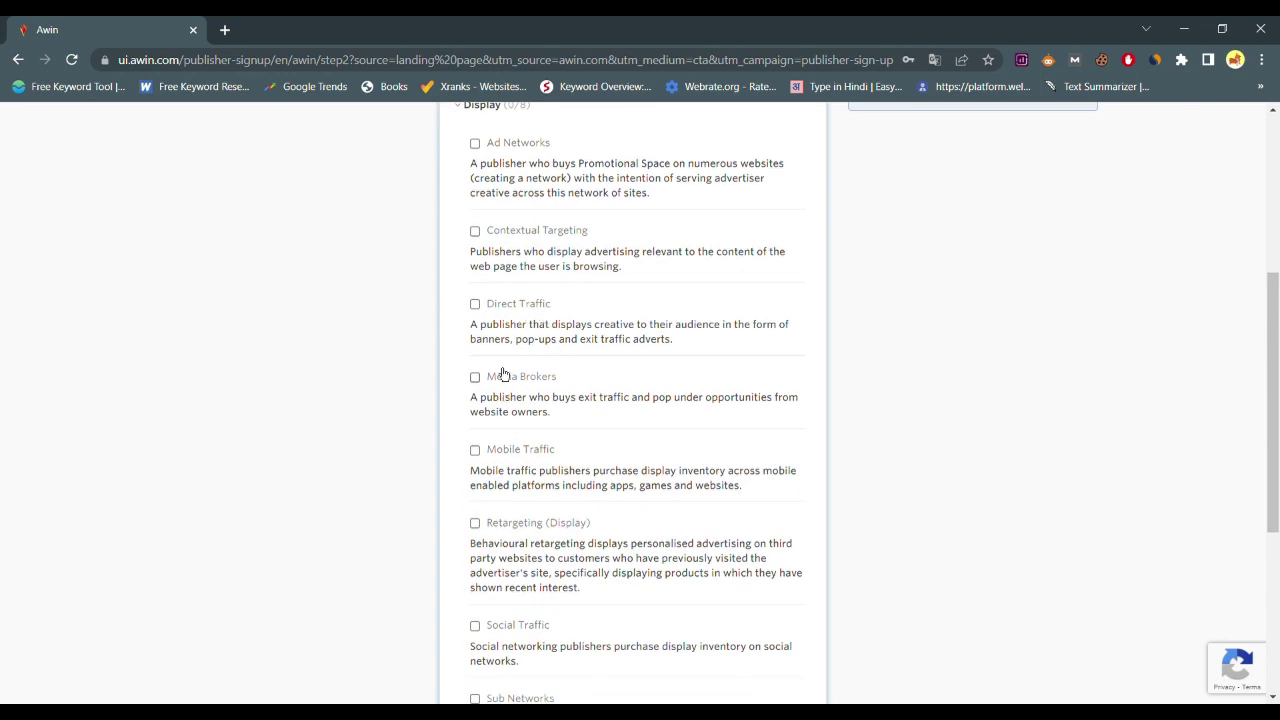
{"action": "left_click", "coordinate": [524, 310]}
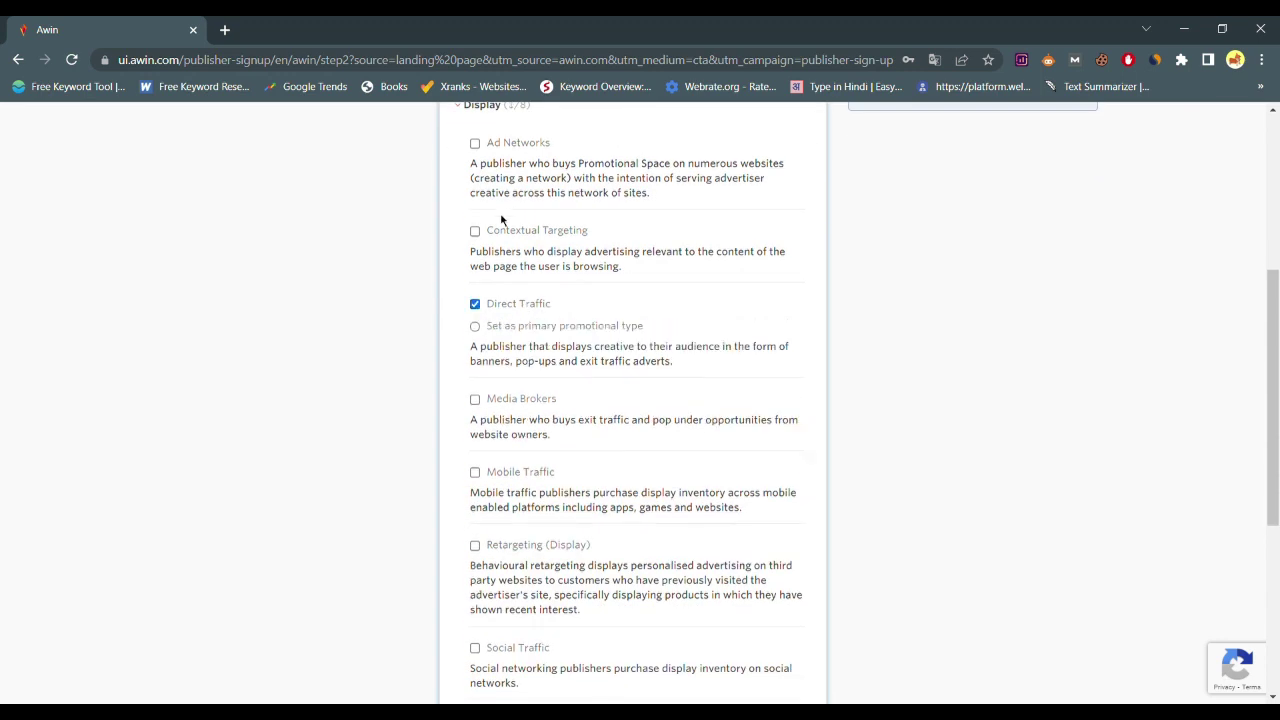
{"action": "left_click", "coordinate": [507, 150]}
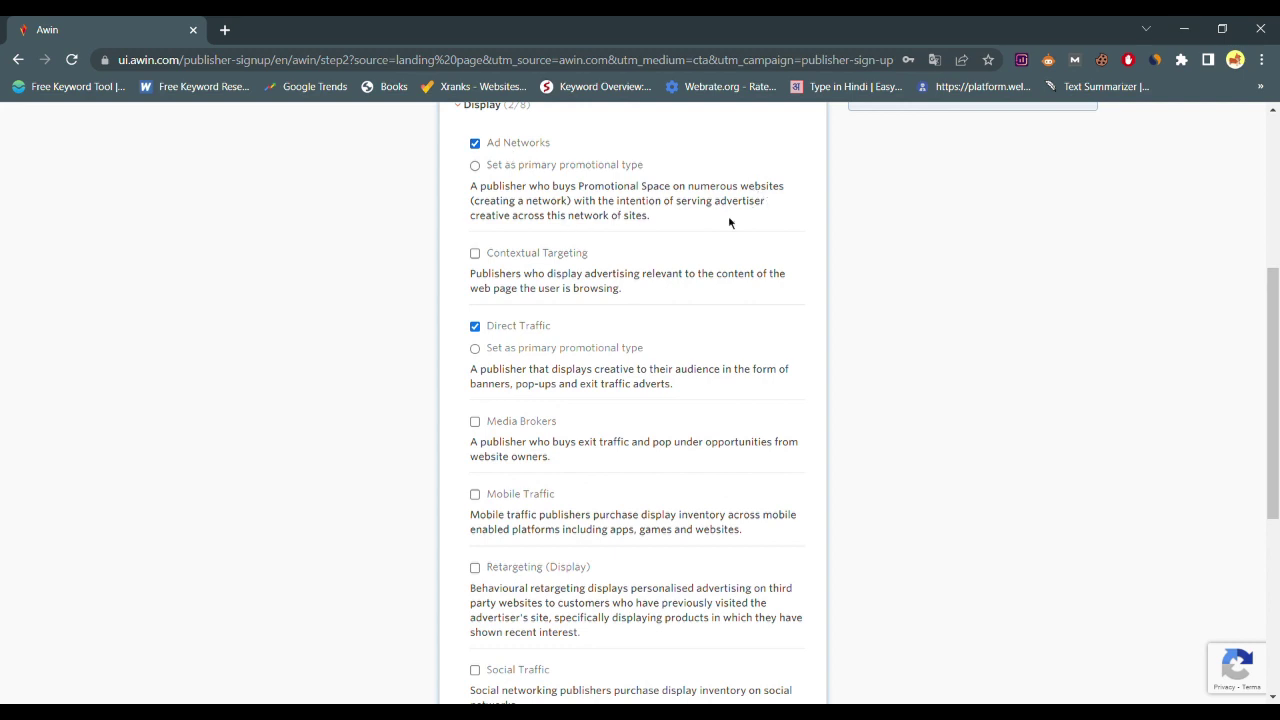
{"action": "scroll", "coordinate": [645, 271], "scroll_direction": "down", "scroll_amount": 3}
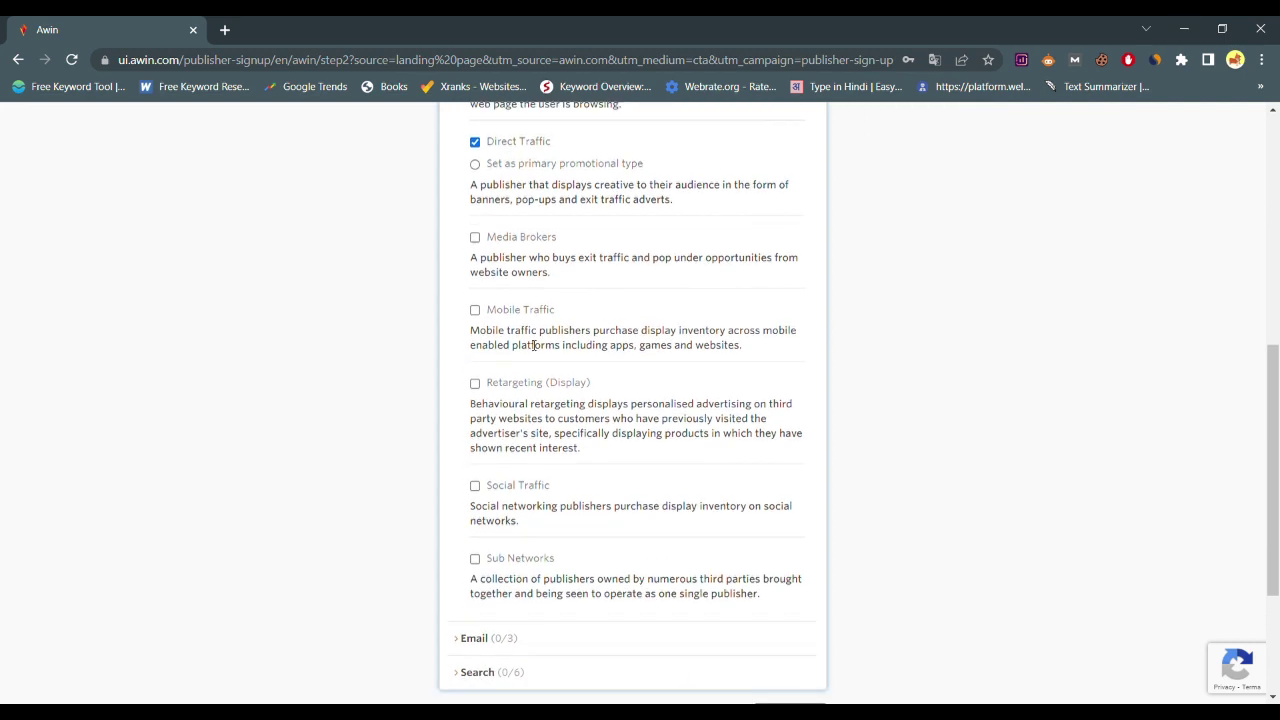
{"action": "left_click", "coordinate": [545, 375]}
{"action": "scroll", "coordinate": [550, 370], "scroll_direction": "up", "scroll_amount": 4}
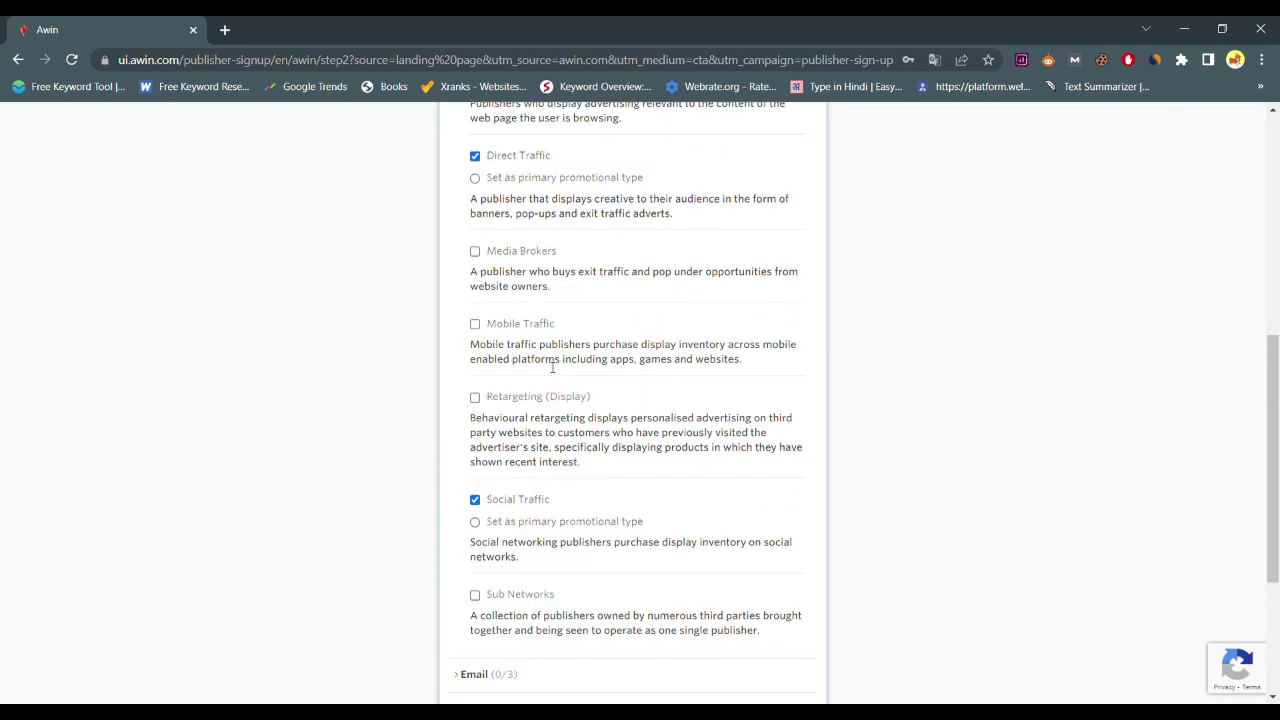
{"action": "left_click", "coordinate": [503, 215]}
{"action": "scroll", "coordinate": [590, 390], "scroll_direction": "down", "scroll_amount": 1}
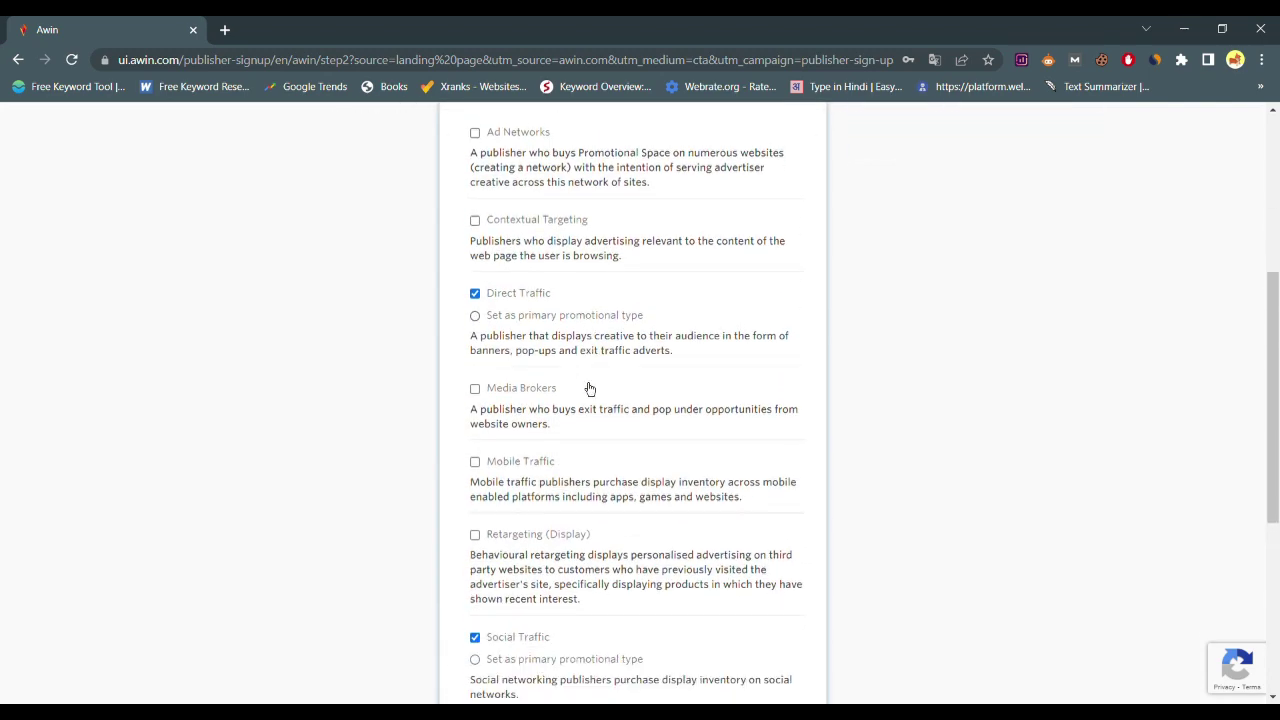
{"action": "scroll", "coordinate": [571, 343], "scroll_direction": "down", "scroll_amount": 1}
{"action": "scroll", "coordinate": [600, 437], "scroll_direction": "down", "scroll_amount": 2}
{"action": "scroll", "coordinate": [530, 404], "scroll_direction": "down", "scroll_amount": 2}
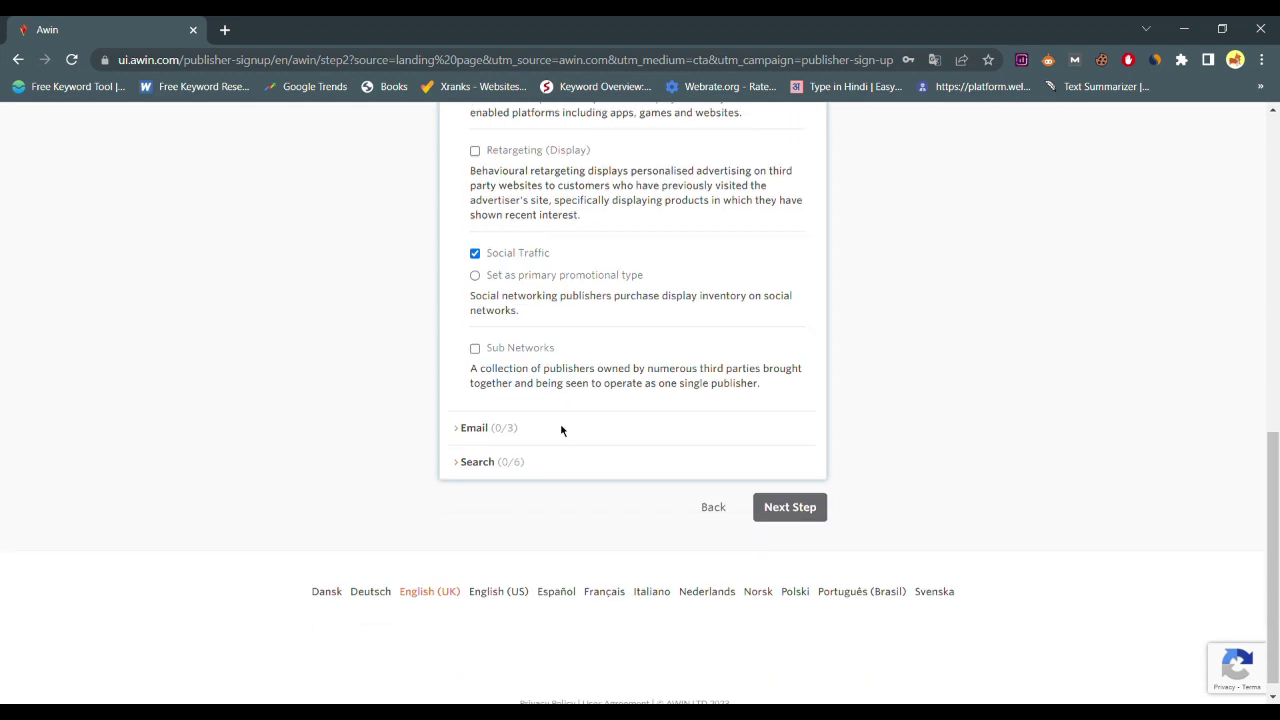
Add Lead Generation (Email) and Social Search as promotional types
{"action": "left_click", "coordinate": [499, 437]}
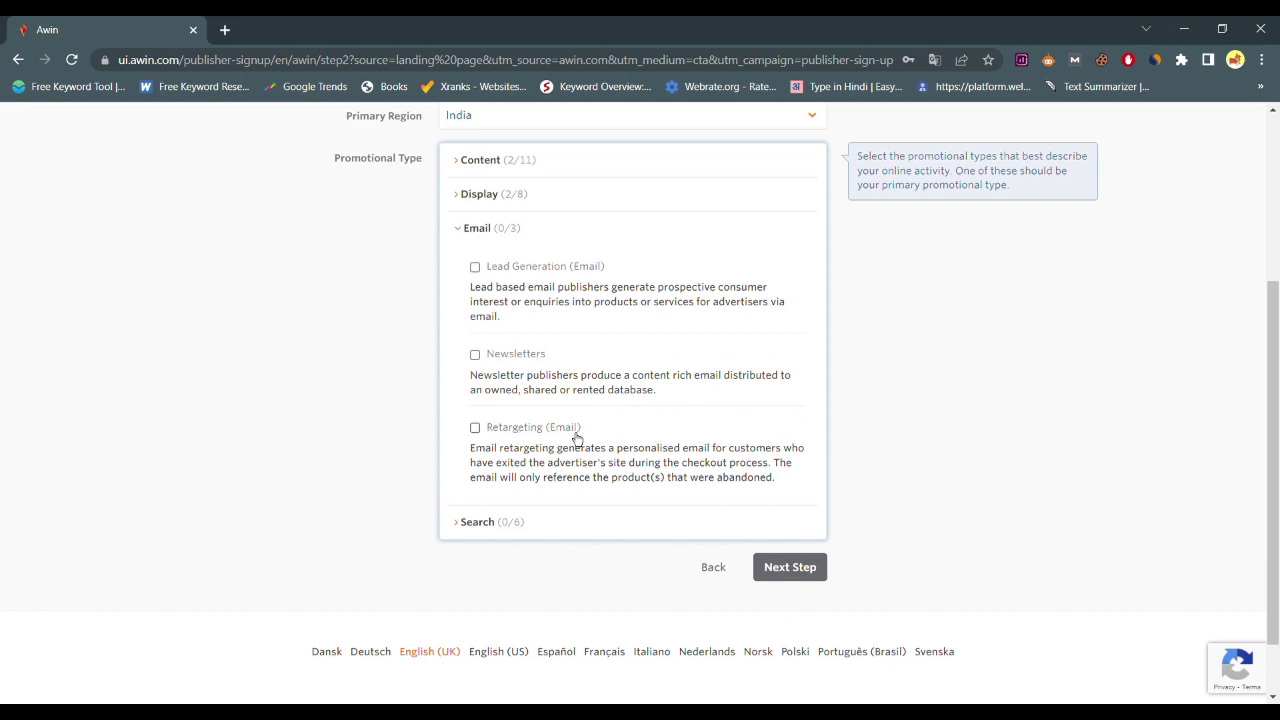
{"action": "left_click", "coordinate": [588, 275]}
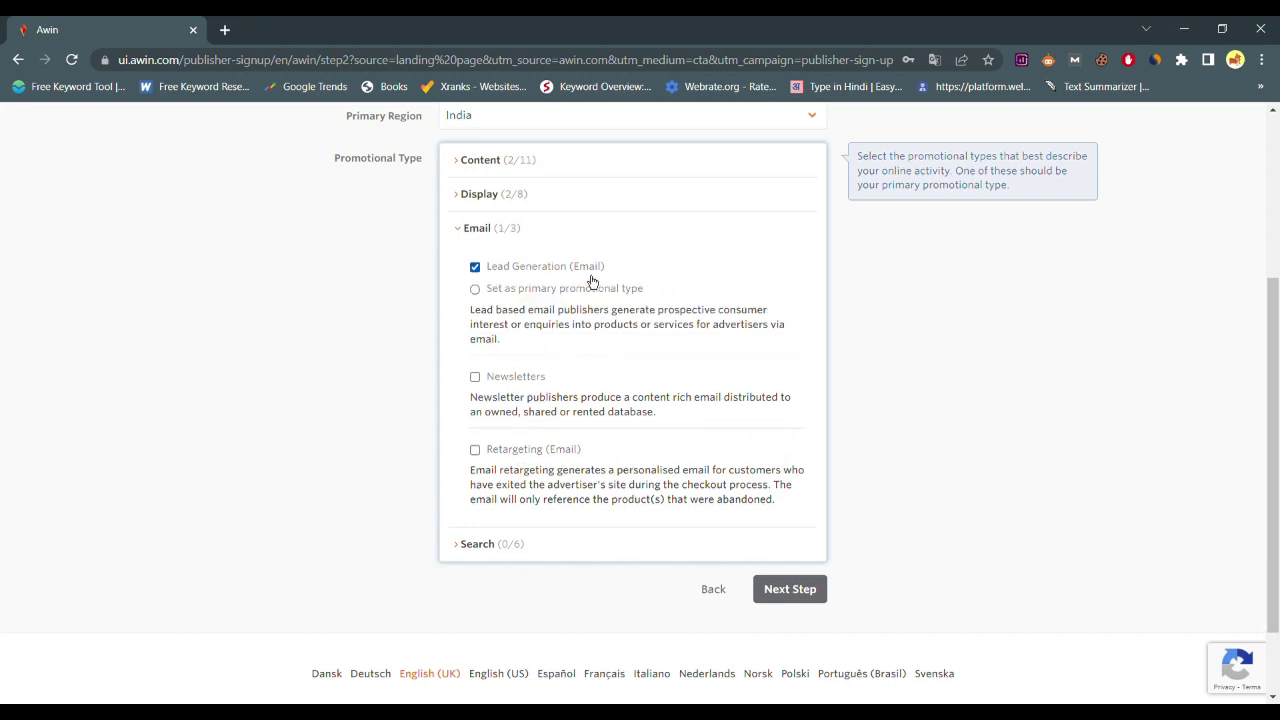
{"action": "left_click", "coordinate": [492, 228]}
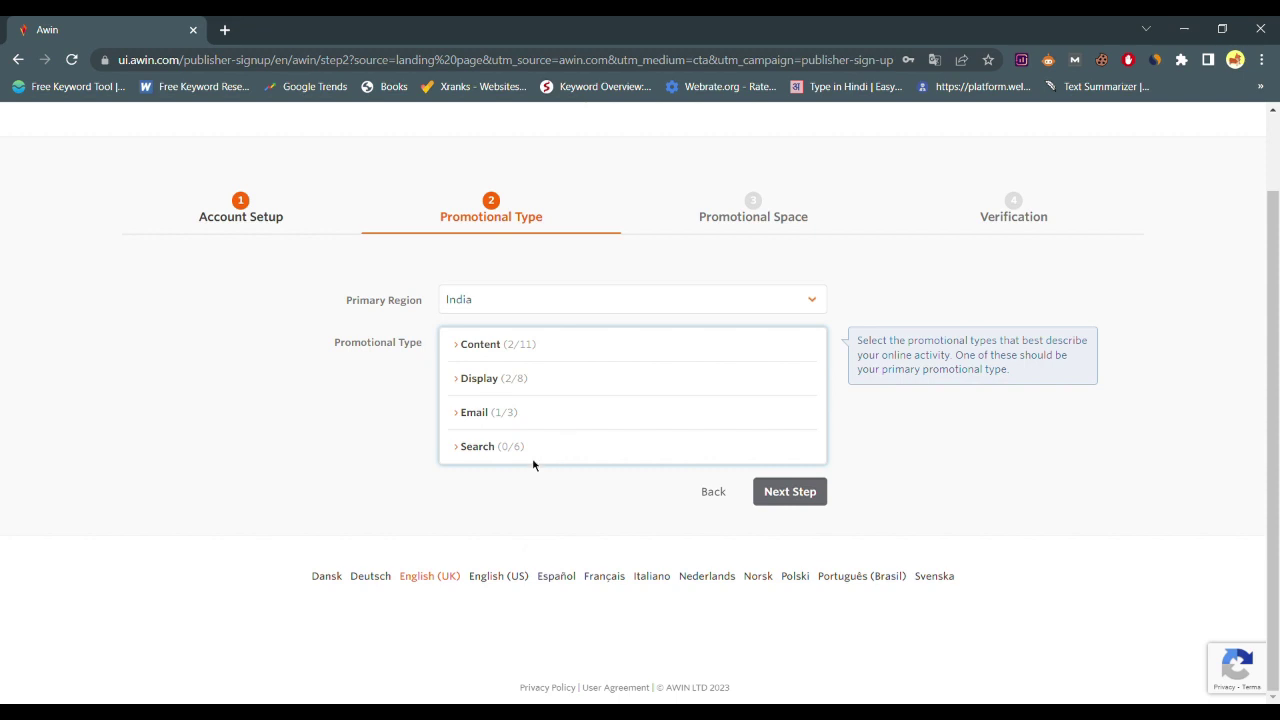
{"action": "left_click", "coordinate": [548, 455]}
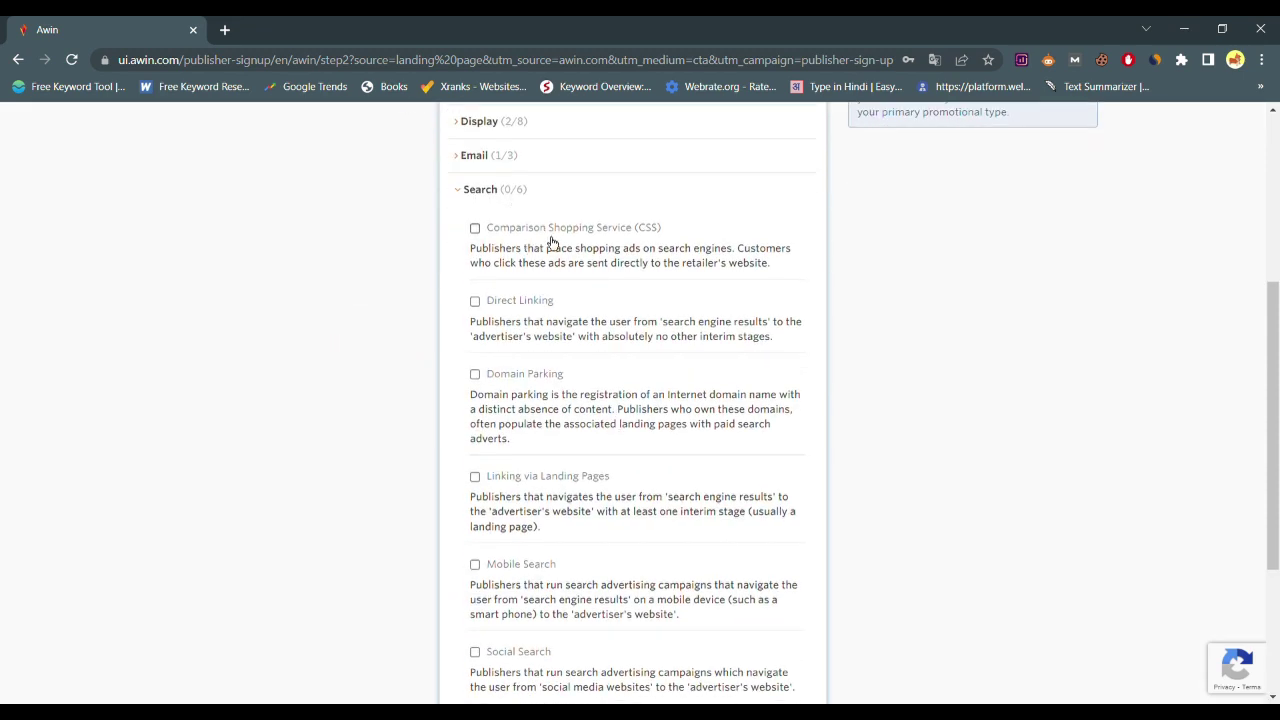
{"action": "scroll", "coordinate": [583, 330], "scroll_direction": "down", "scroll_amount": 2}
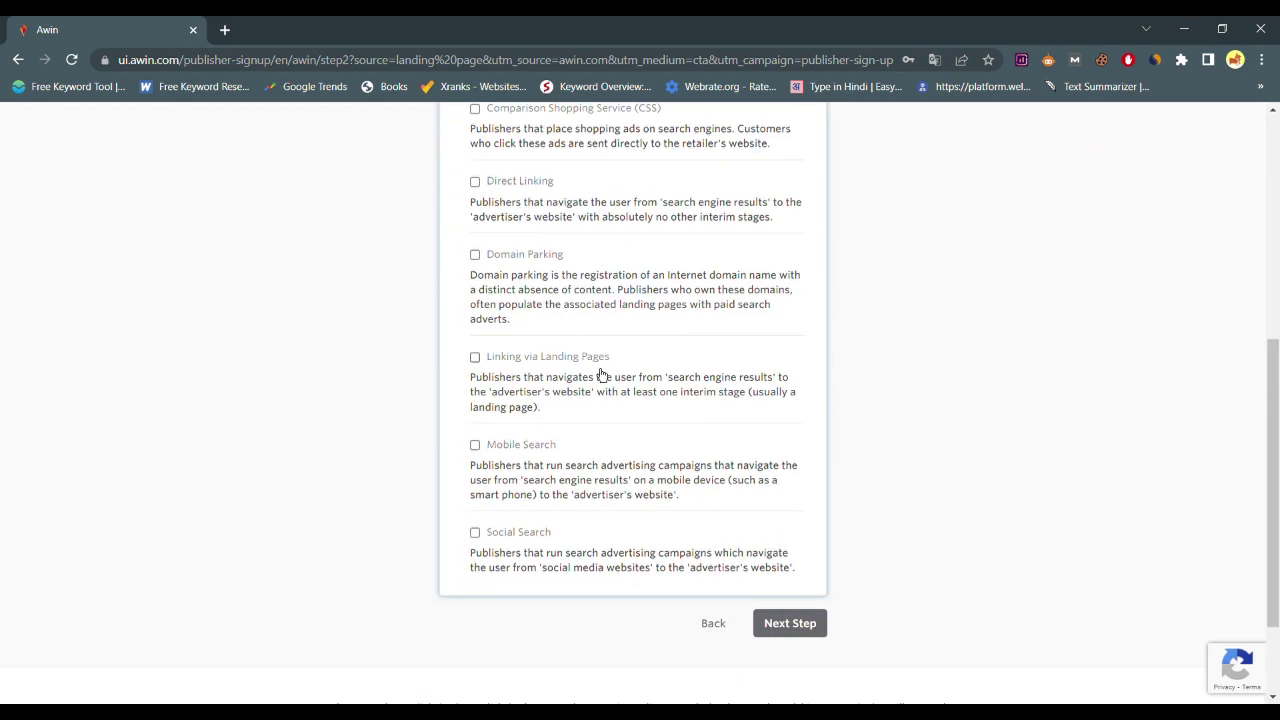
{"action": "left_click", "coordinate": [544, 534]}
{"action": "scroll", "coordinate": [544, 534], "scroll_direction": "up", "scroll_amount": 3}
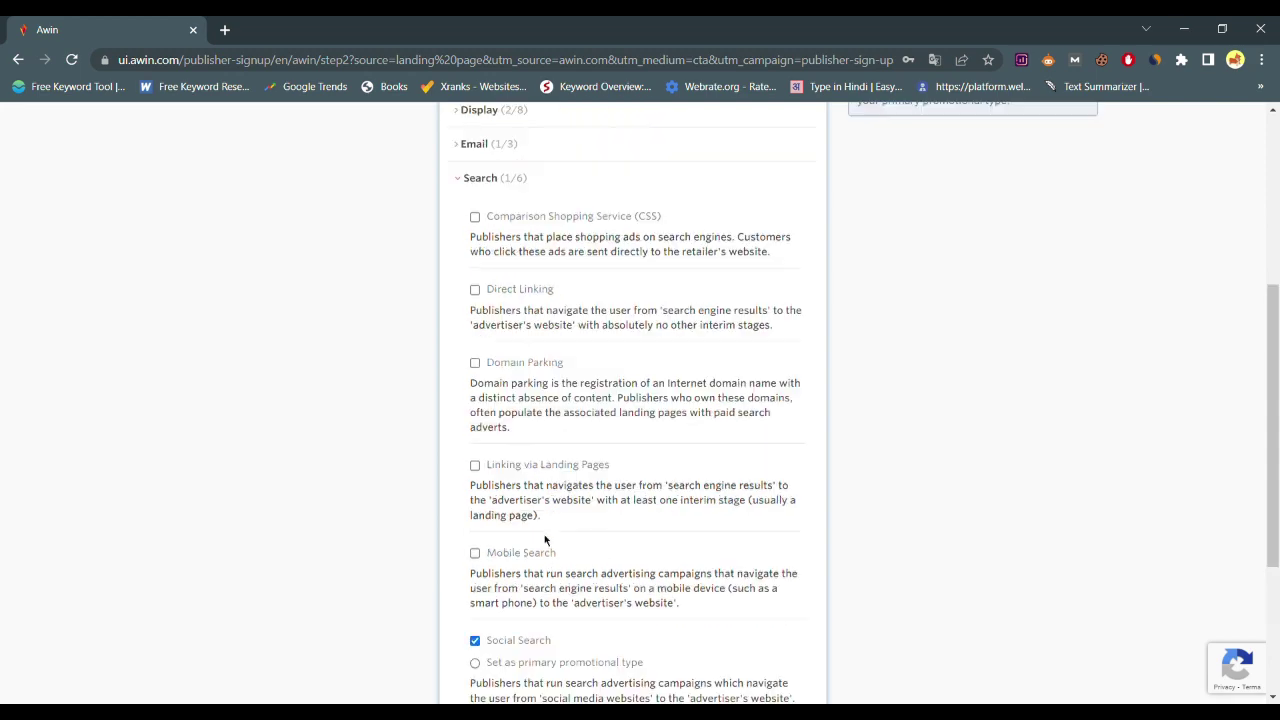
{"action": "scroll", "coordinate": [600, 300], "scroll_direction": "down", "scroll_amount": 3}
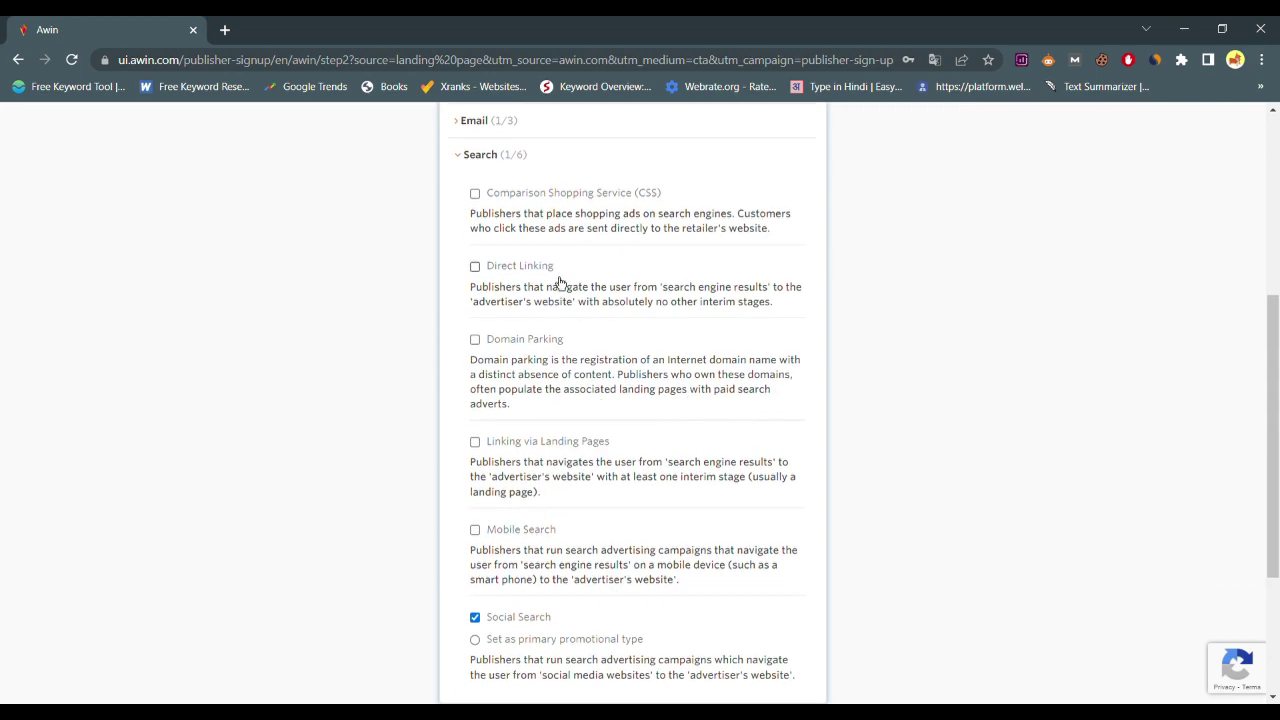
{"action": "scroll", "coordinate": [800, 339], "scroll_direction": "up", "scroll_amount": 4}
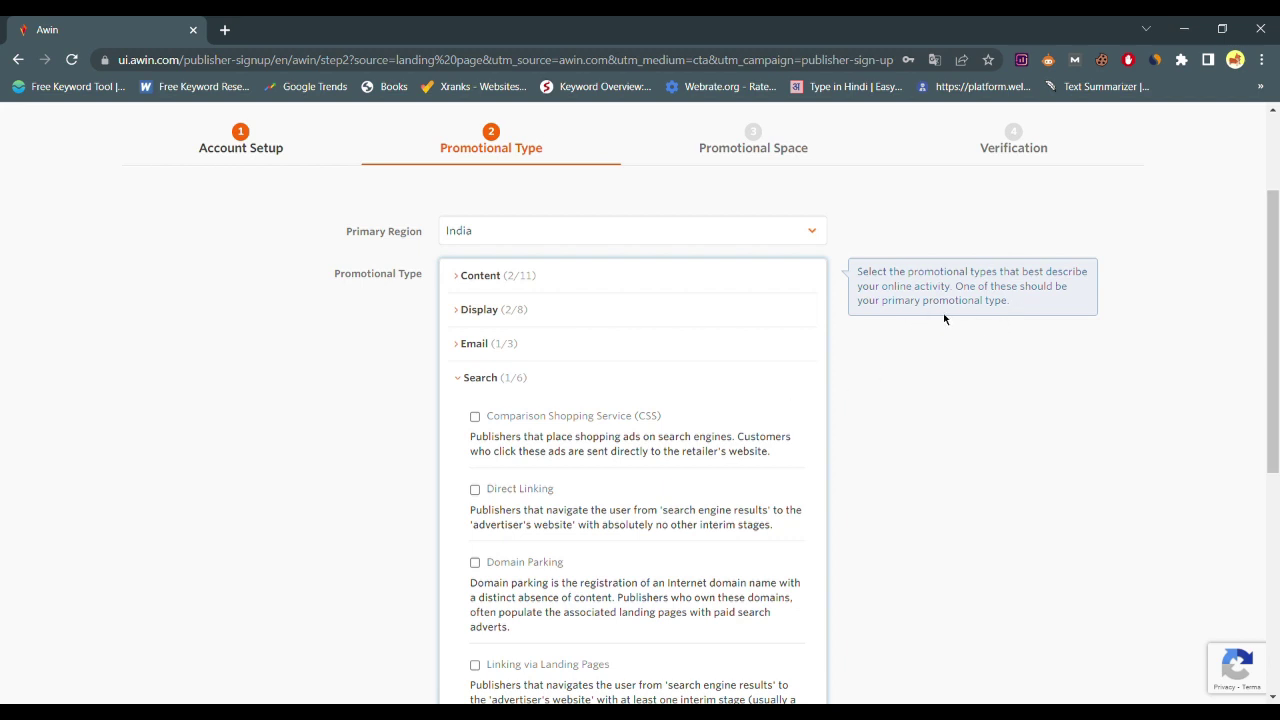
{"action": "scroll", "coordinate": [901, 372], "scroll_direction": "down", "scroll_amount": 1}
Make Content Creators & Influencers the primary promotional type instead of Media Content
{"action": "left_click", "coordinate": [901, 372]}
{"action": "left_click", "coordinate": [578, 254]}
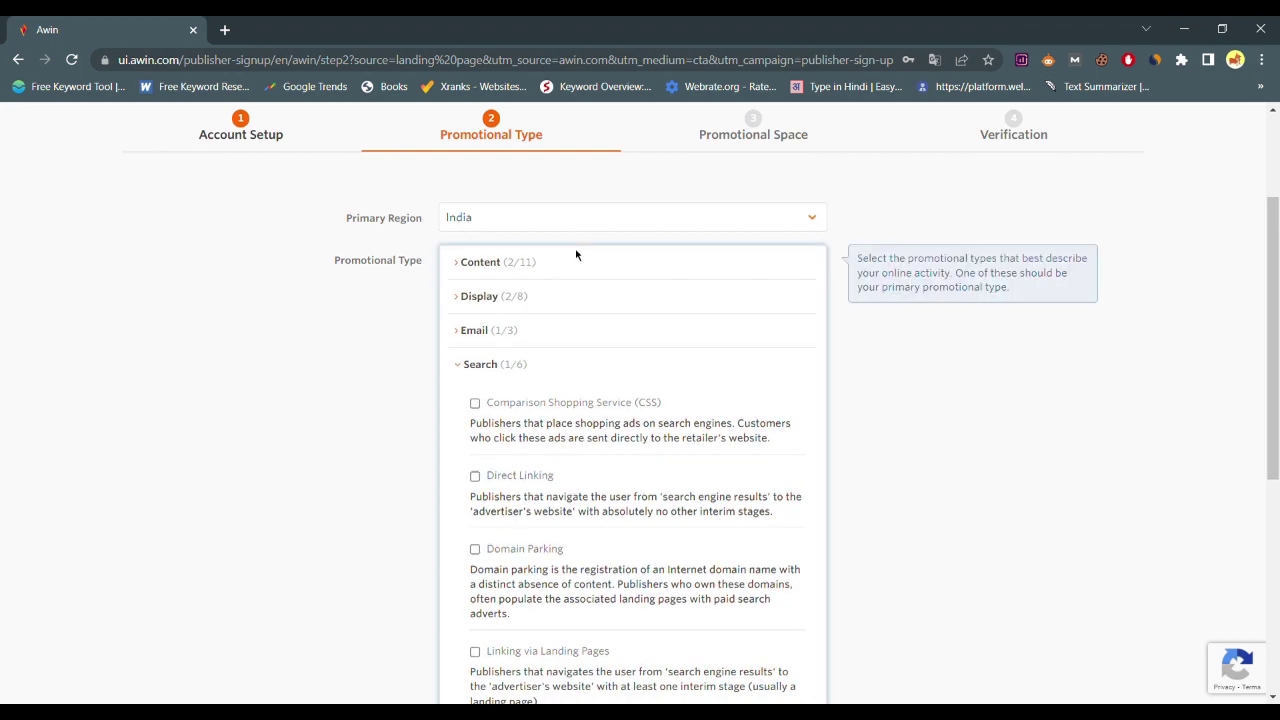
{"action": "left_click", "coordinate": [477, 264]}
{"action": "scroll", "coordinate": [663, 434], "scroll_direction": "down", "scroll_amount": 2}
{"action": "scroll", "coordinate": [573, 264], "scroll_direction": "up", "scroll_amount": 1}
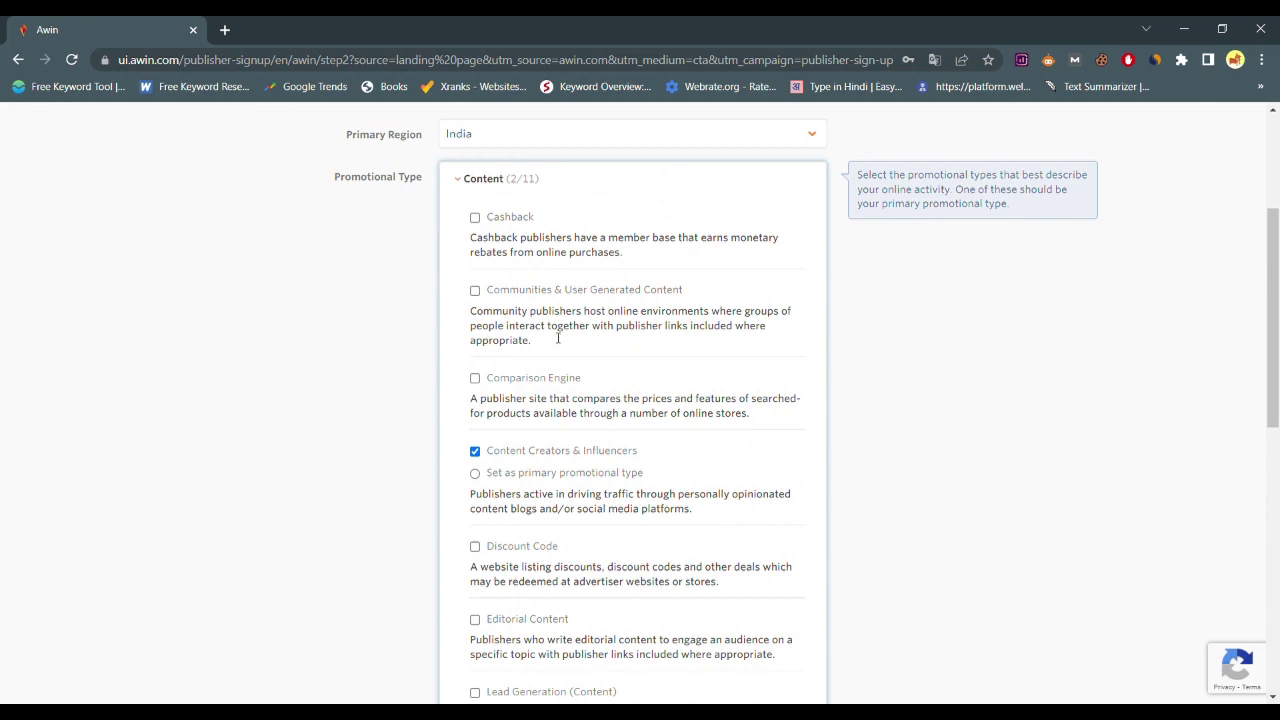
{"action": "scroll", "coordinate": [627, 413], "scroll_direction": "down", "scroll_amount": 2}
{"action": "left_click", "coordinate": [546, 632]}
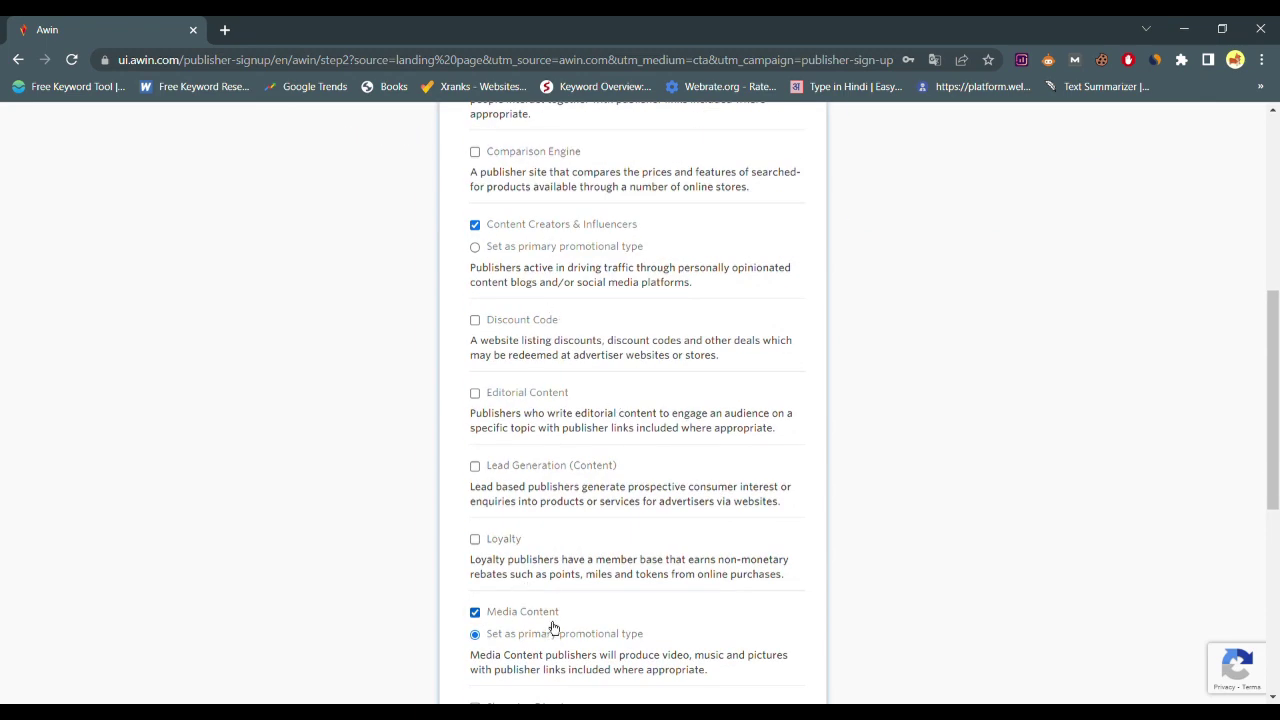
{"action": "left_click", "coordinate": [601, 258]}
{"action": "scroll", "coordinate": [948, 360], "scroll_direction": "up", "scroll_amount": 2}
{"action": "scroll", "coordinate": [960, 451], "scroll_direction": "down", "scroll_amount": 7}
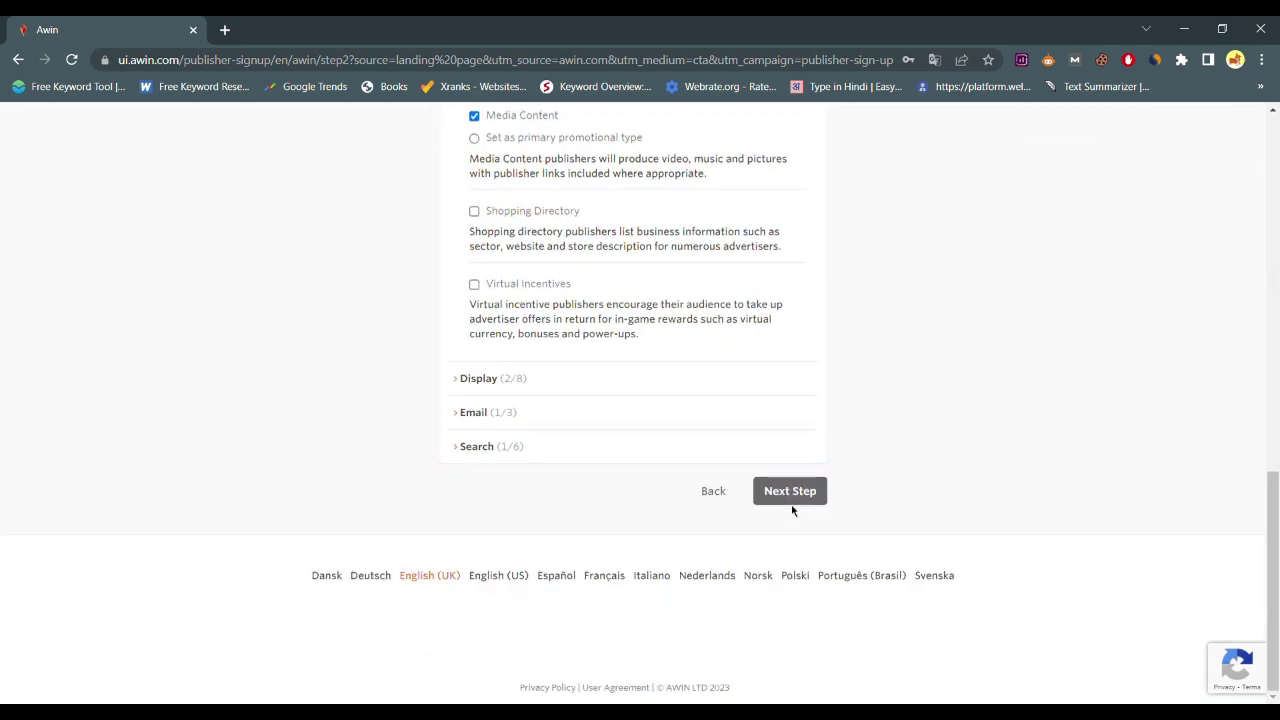
Enter the YouTube channel address (youtube.com/ plus the channel handle) as the promotional space URL
{"action": "left_click", "coordinate": [790, 491]}
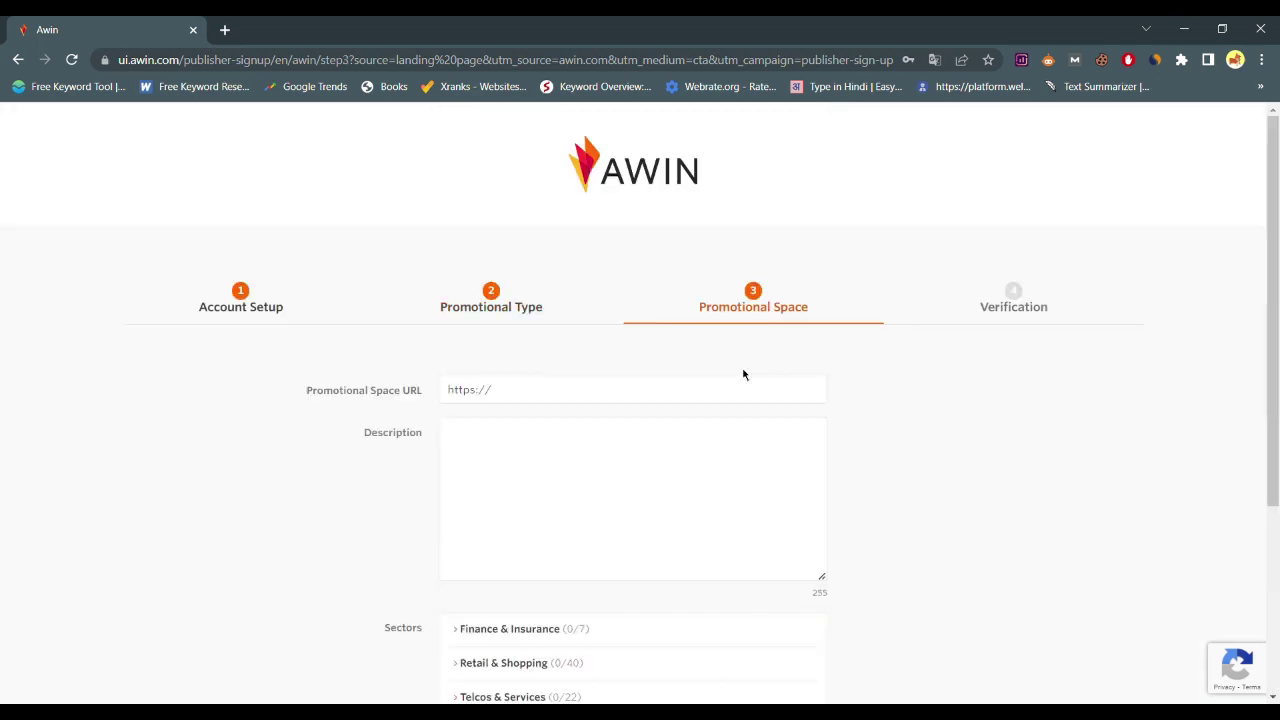
{"action": "scroll", "coordinate": [537, 246], "scroll_direction": "down", "scroll_amount": 1}
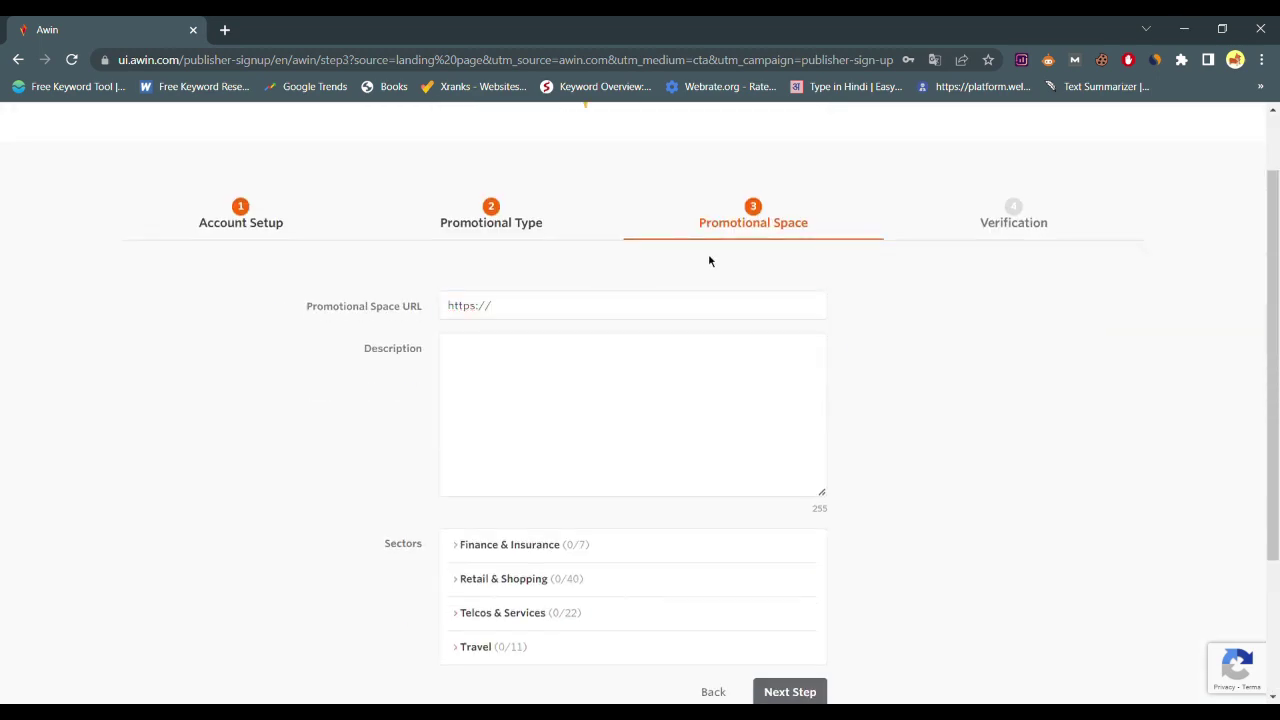
{"action": "left_click", "coordinate": [534, 314]}
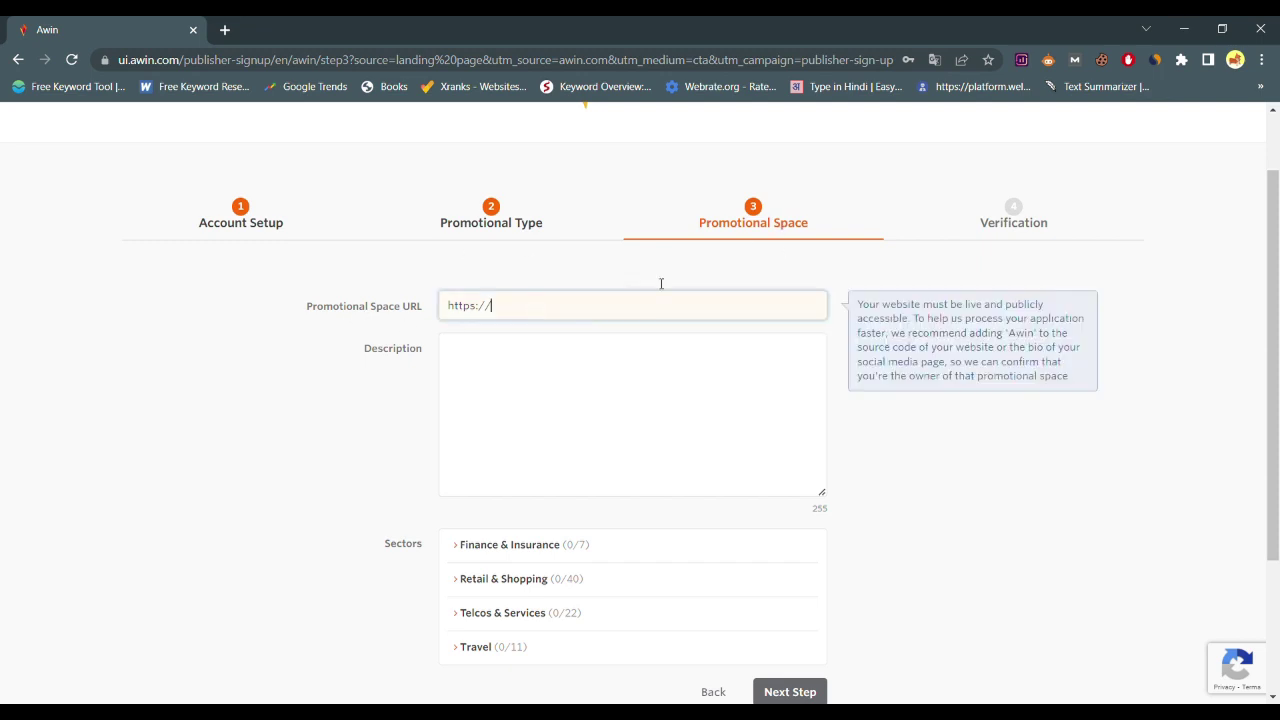
{"action": "left_click", "coordinate": [795, 275]}
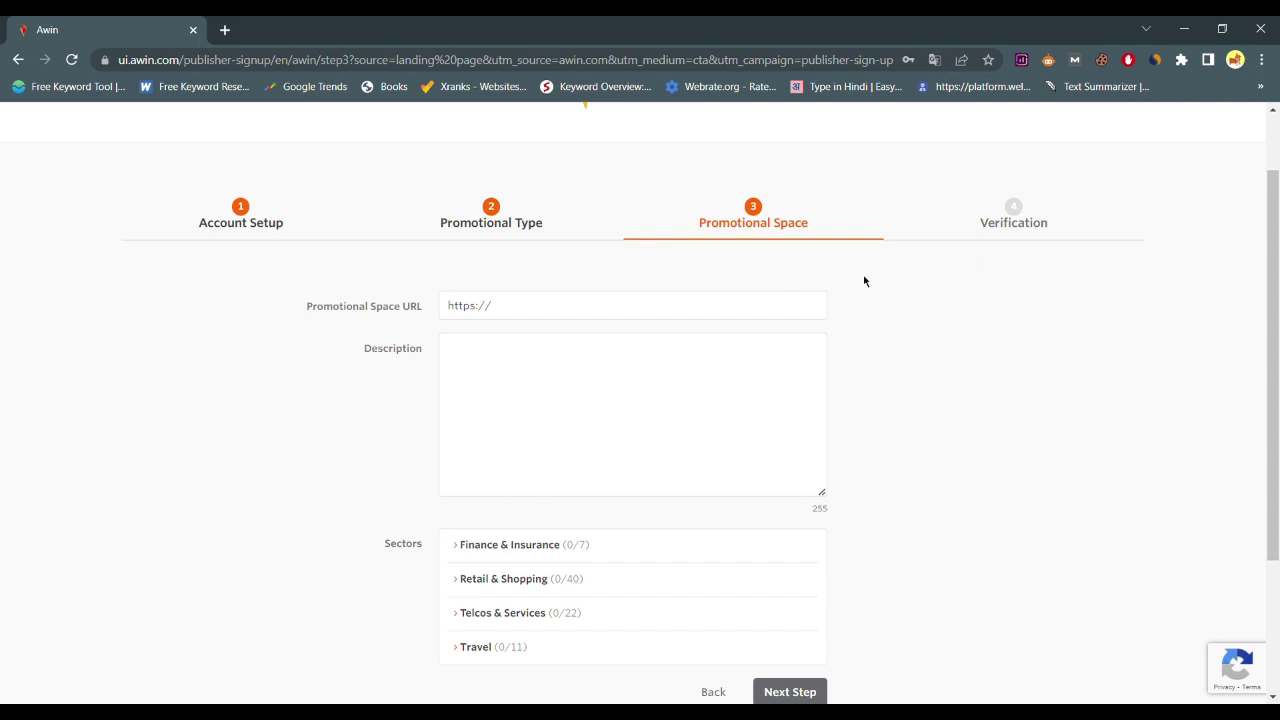
{"action": "left_click", "coordinate": [764, 304]}
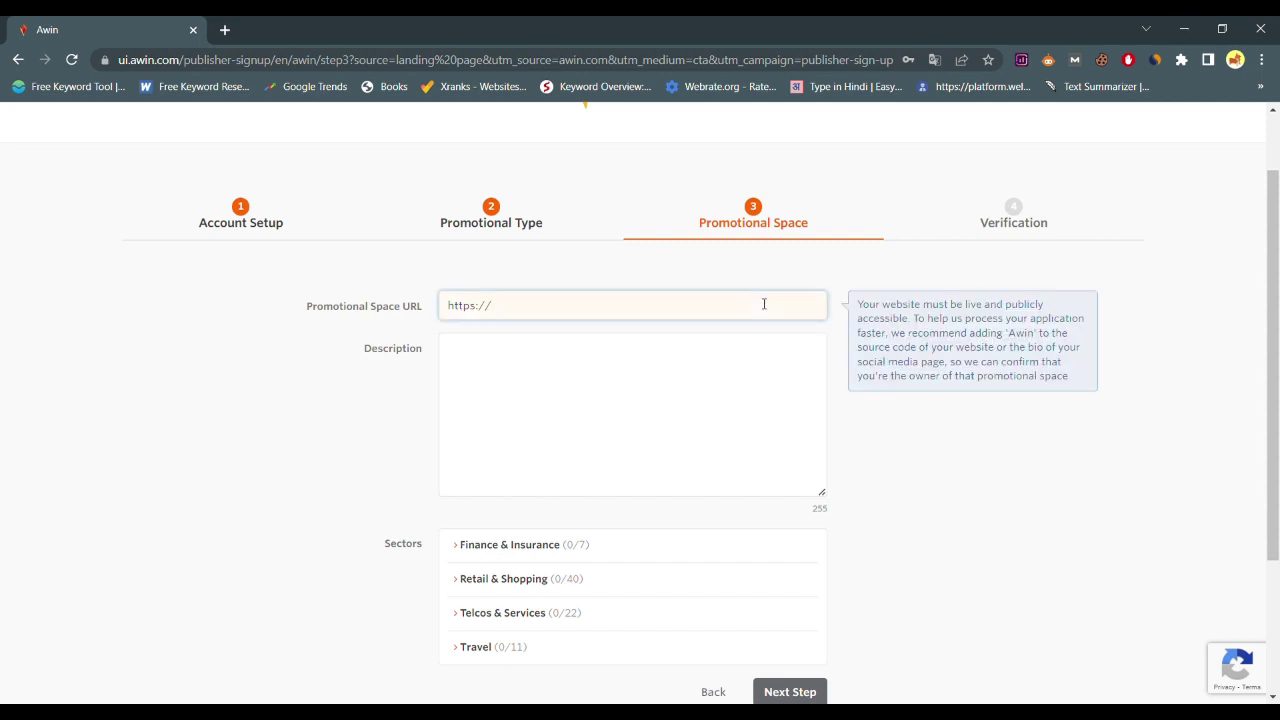
{"action": "type", "text": "youtube.com/"}
{"action": "left_click", "coordinate": [663, 387]}
{"action": "left_click", "coordinate": [690, 318]}
{"action": "left_click", "coordinate": [646, 396]}
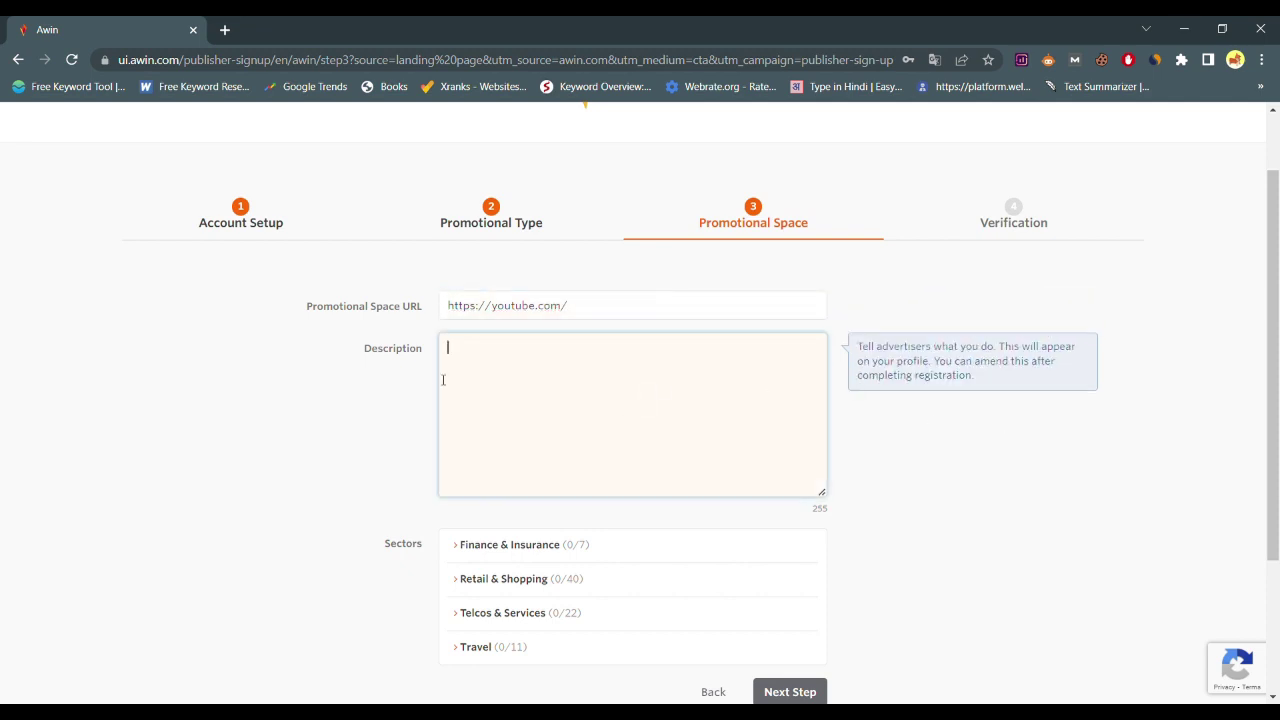
{"action": "scroll", "coordinate": [530, 410], "scroll_direction": "down", "scroll_amount": 3}
{"action": "scroll", "coordinate": [570, 360], "scroll_direction": "up", "scroll_amount": 2}
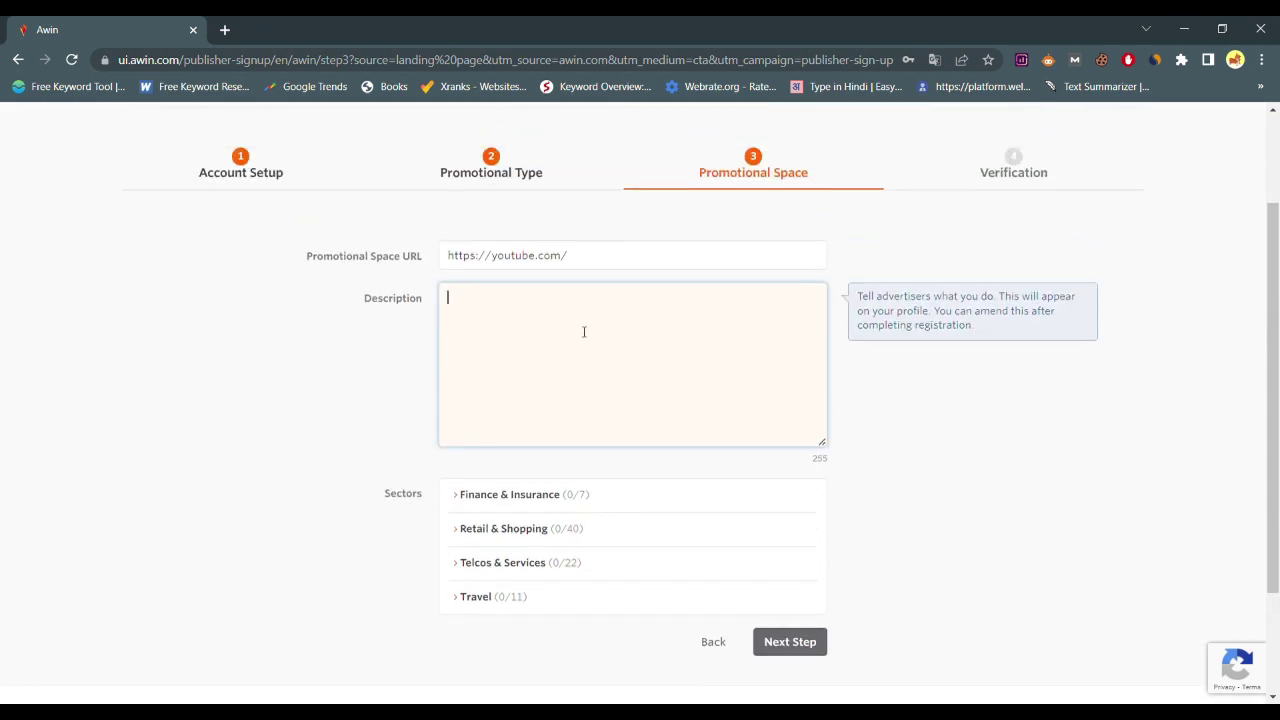
{"action": "left_click", "coordinate": [704, 262]}
{"action": "type", "text": "amitsony"}
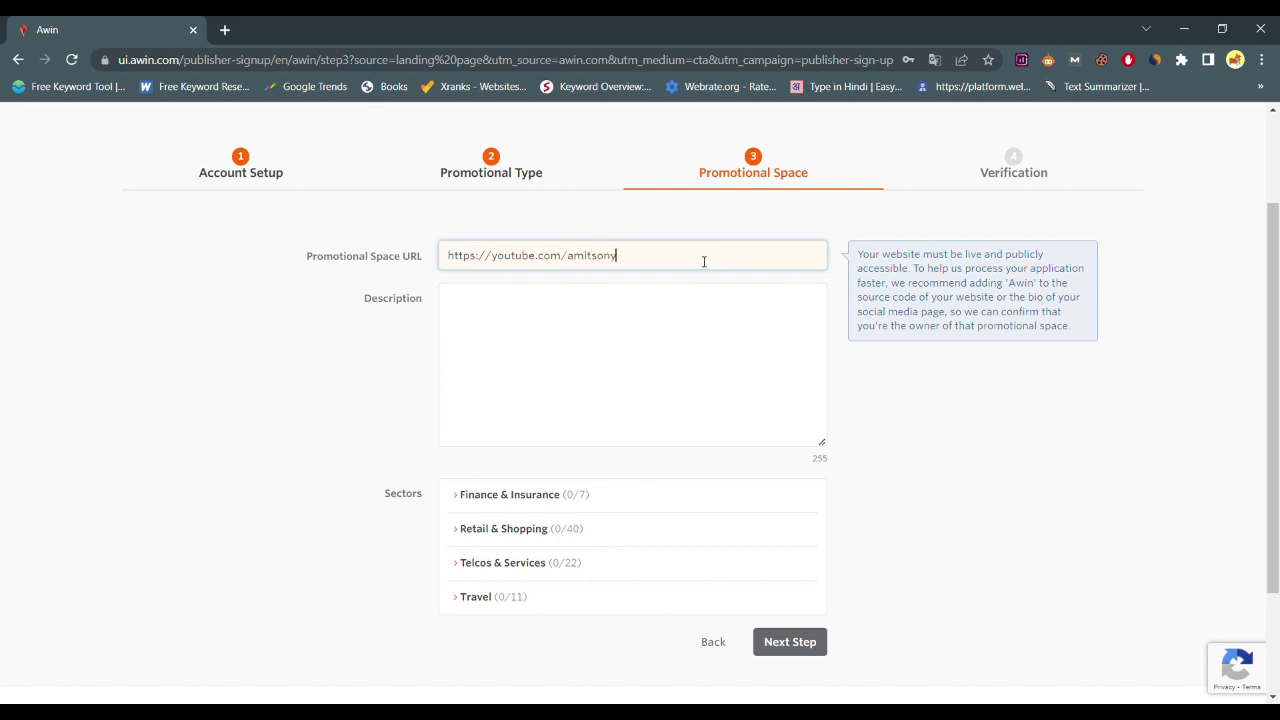
{"action": "type", "text": "_digitalmarketer"}
Describe the channel as covering digital marketing and affiliate program reviews
{"action": "left_click", "coordinate": [653, 326]}
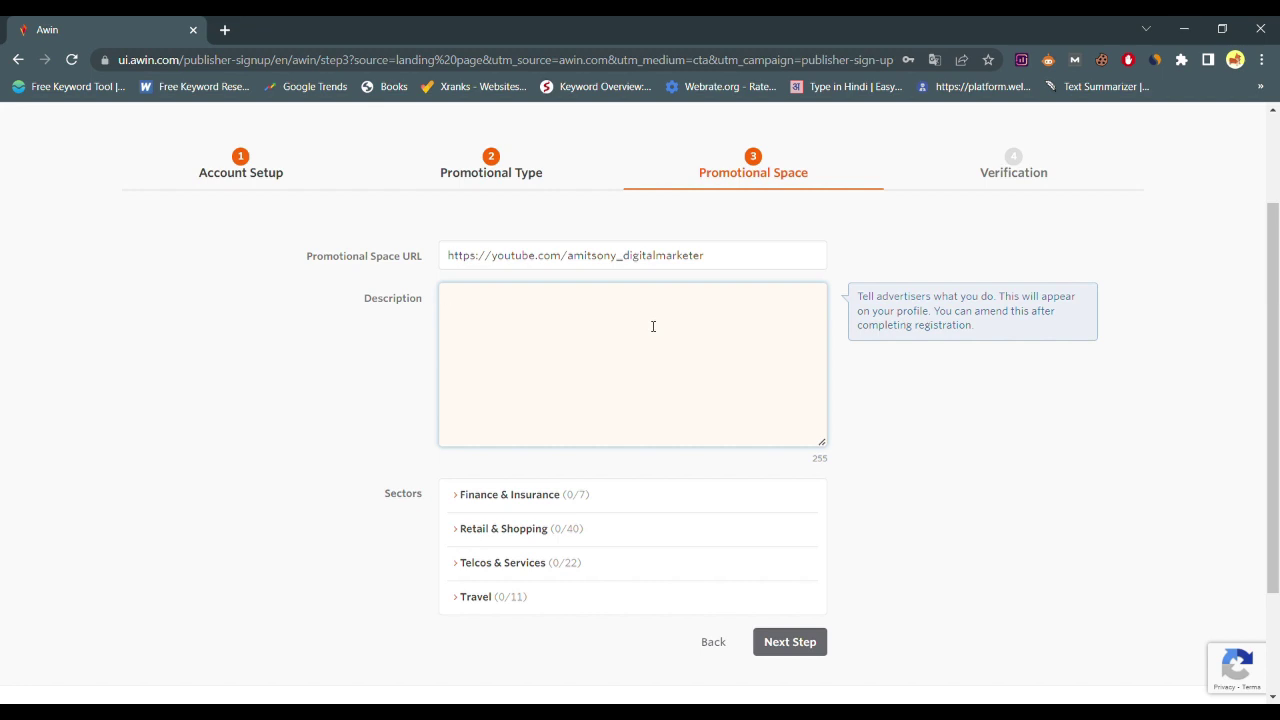
{"action": "type", "text": "channel related to digital marketing and affiliate program reviews and different differents type websites review."}
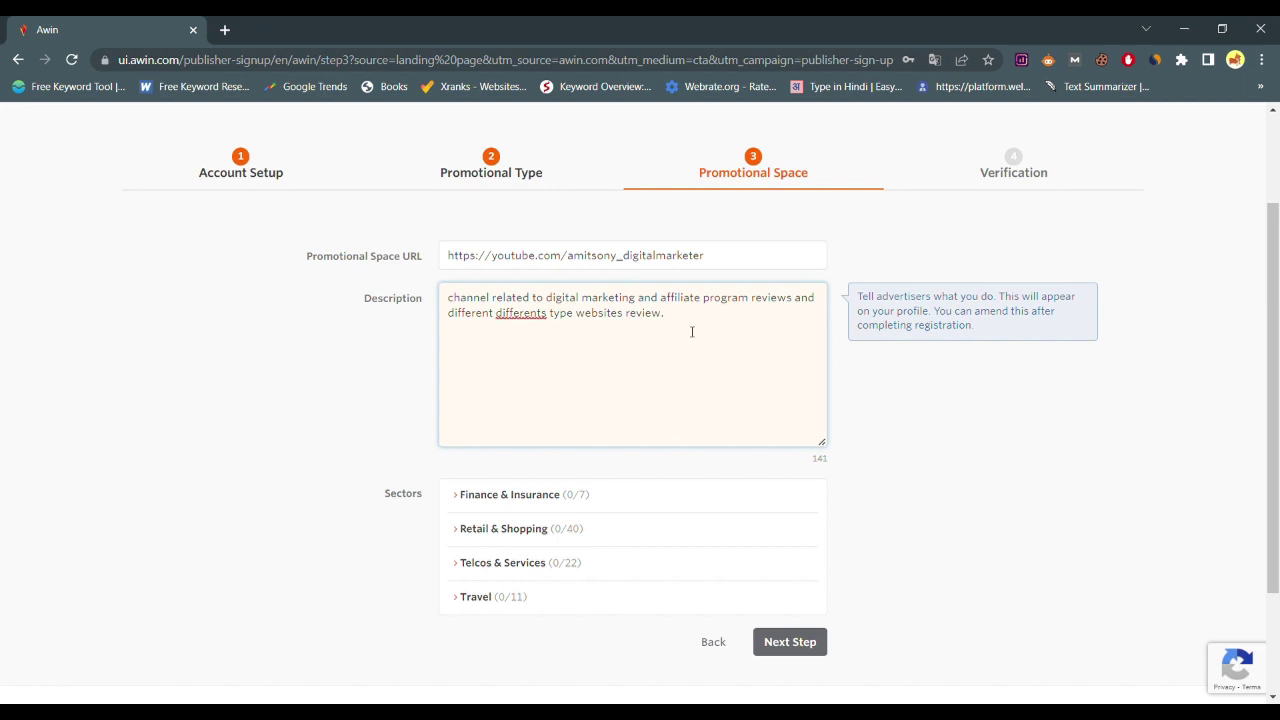
{"action": "scroll", "coordinate": [691, 331], "scroll_direction": "down", "scroll_amount": 1}
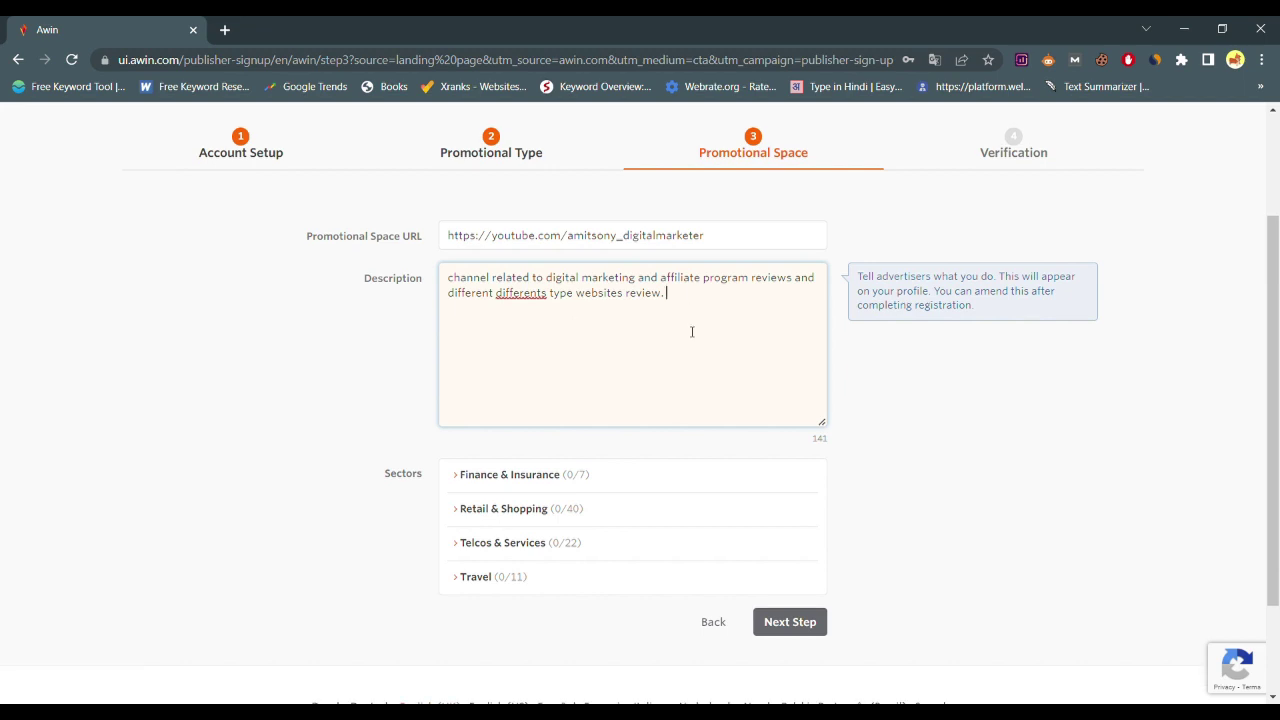
{"action": "left_click", "coordinate": [646, 476]}
Browse the Finance & Insurance, Retail & Shopping, Telcos & Services and Travel sector lists
{"action": "scroll", "coordinate": [646, 476], "scroll_direction": "down", "scroll_amount": 1}
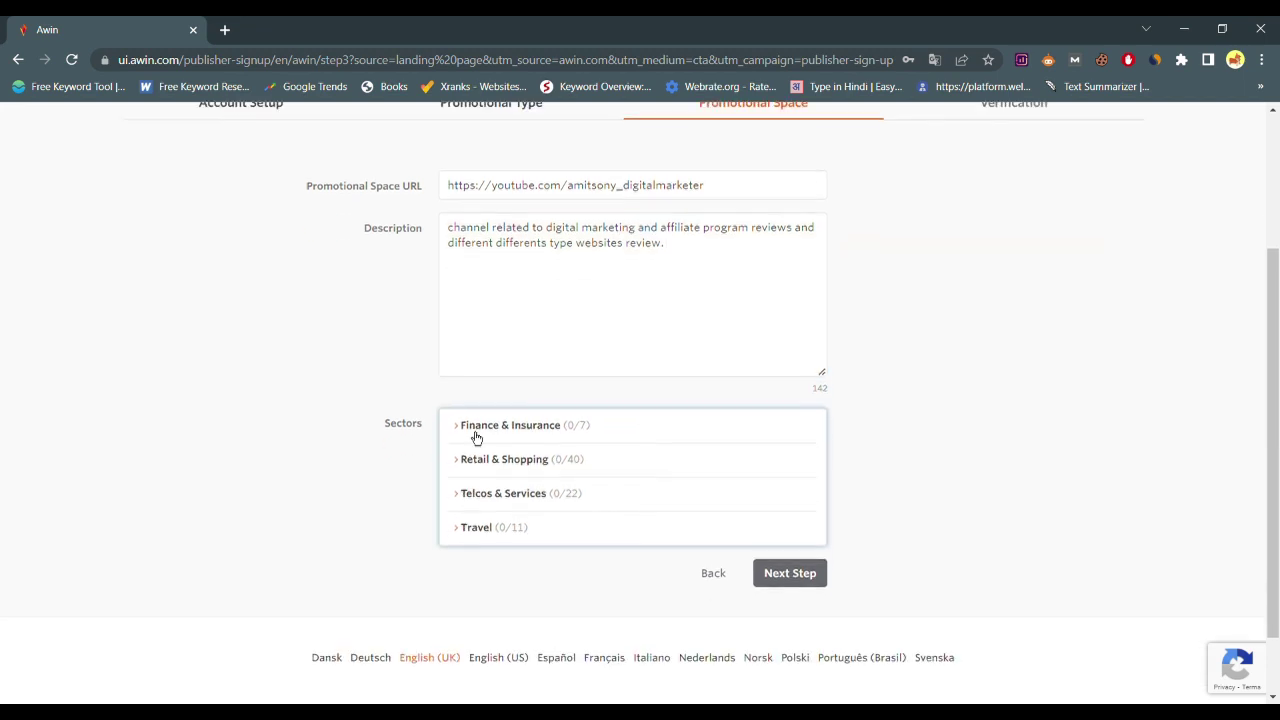
{"action": "left_click", "coordinate": [485, 433]}
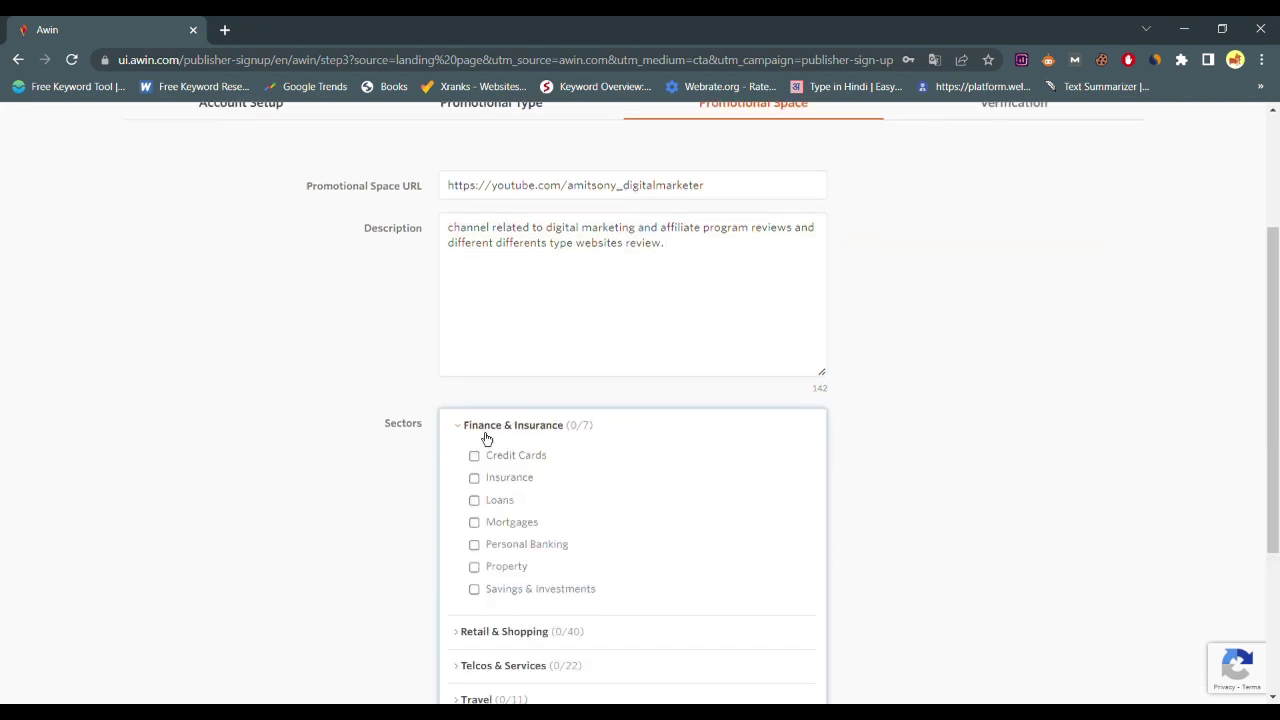
{"action": "scroll", "coordinate": [611, 443], "scroll_direction": "down", "scroll_amount": 3}
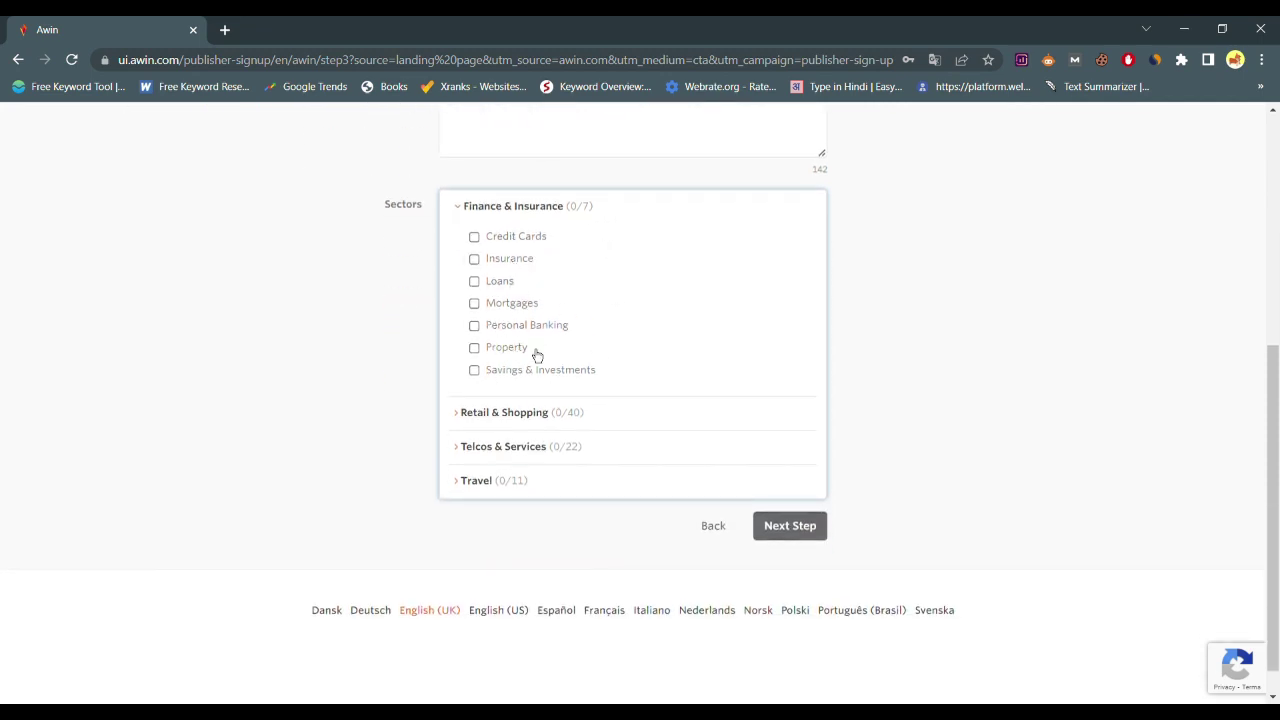
{"action": "left_click", "coordinate": [527, 413]}
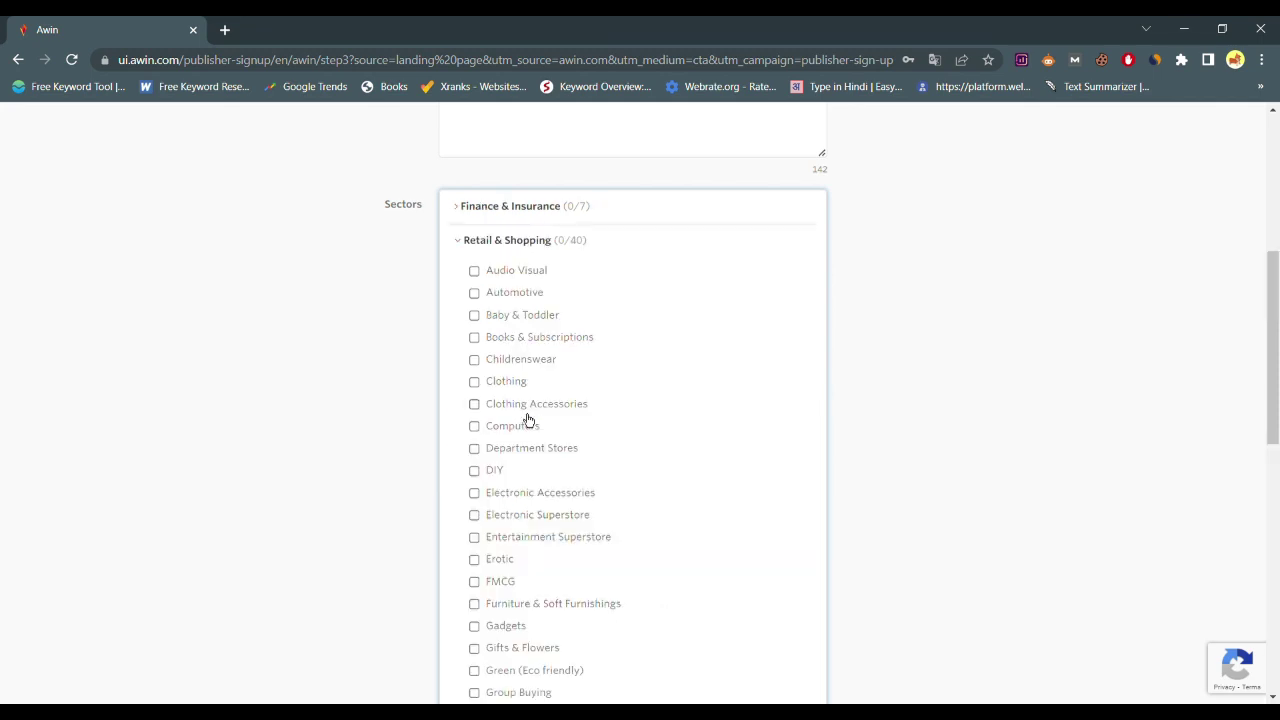
{"action": "left_click", "coordinate": [615, 200]}
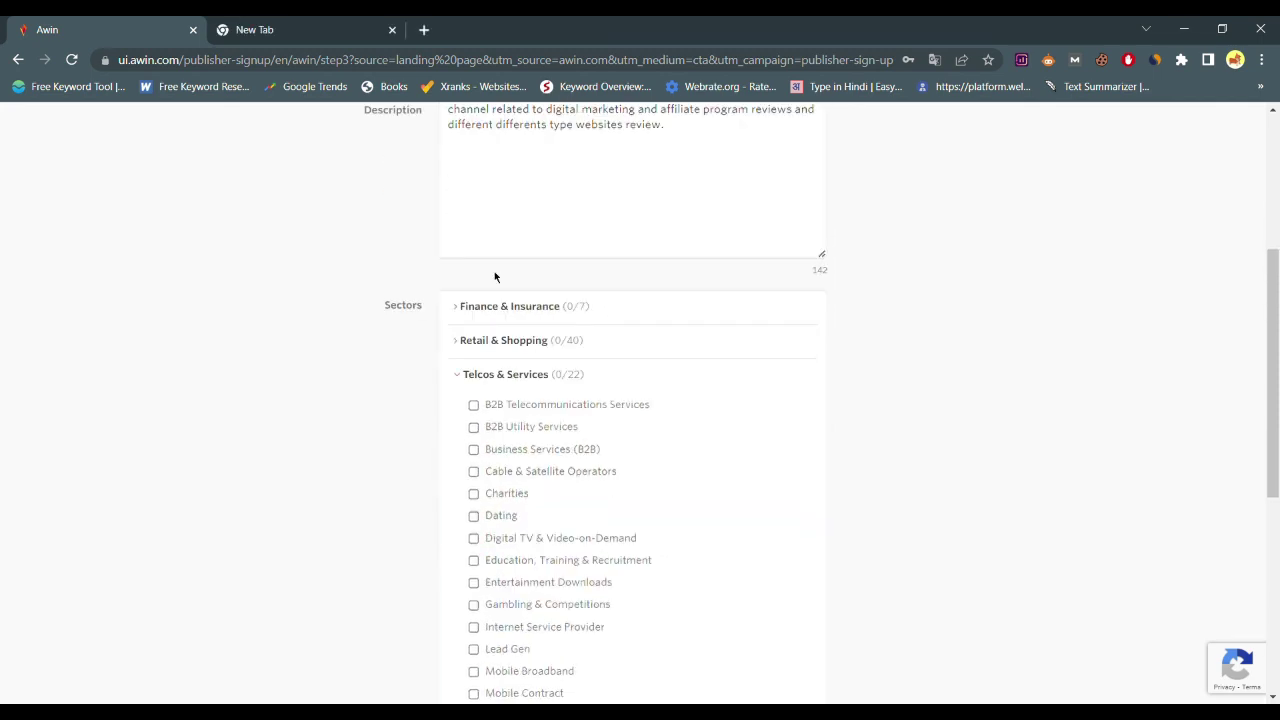
{"action": "scroll", "coordinate": [597, 406], "scroll_direction": "down", "scroll_amount": 4}
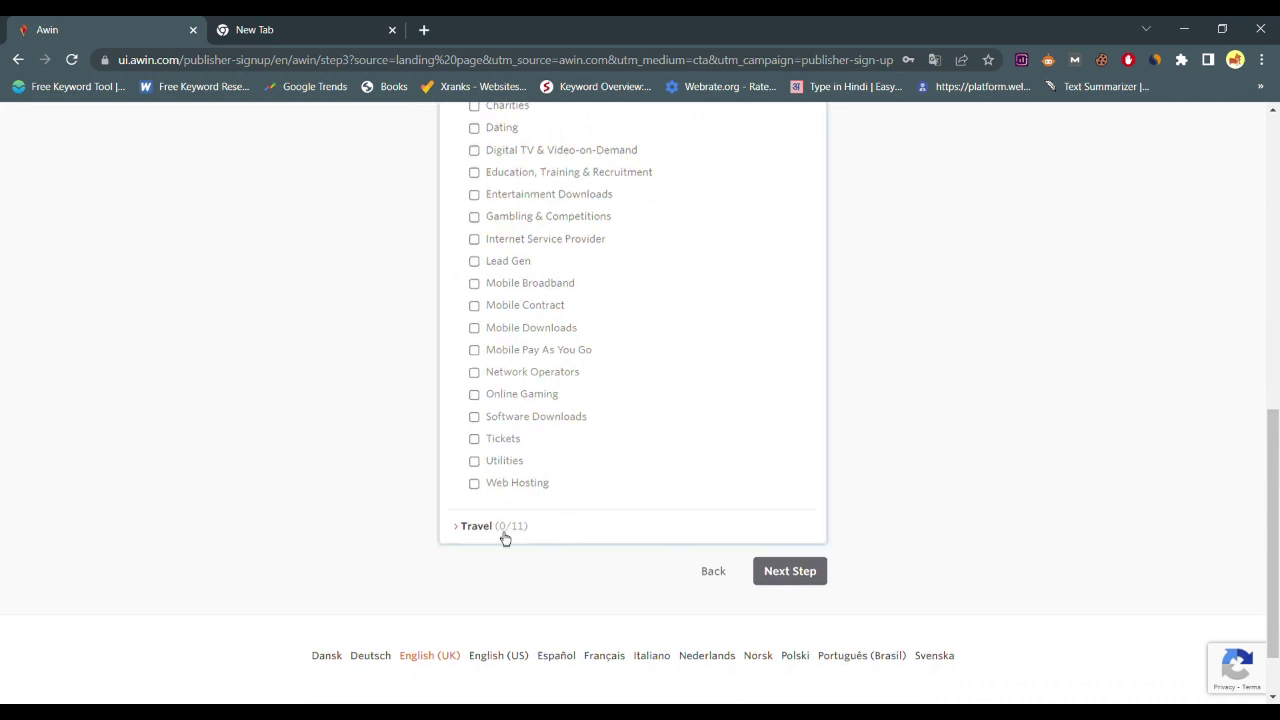
{"action": "left_click", "coordinate": [495, 530]}
{"action": "scroll", "coordinate": [547, 408], "scroll_direction": "up", "scroll_amount": 1}
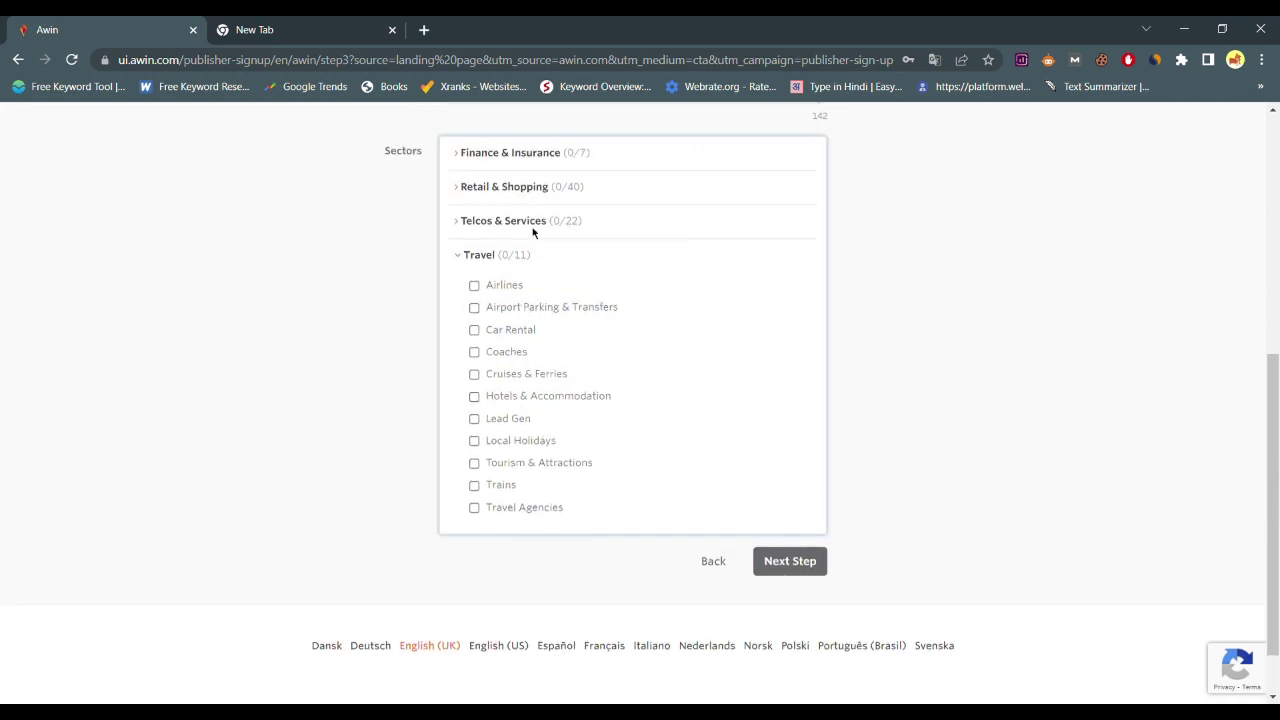
{"action": "left_click", "coordinate": [546, 233]}
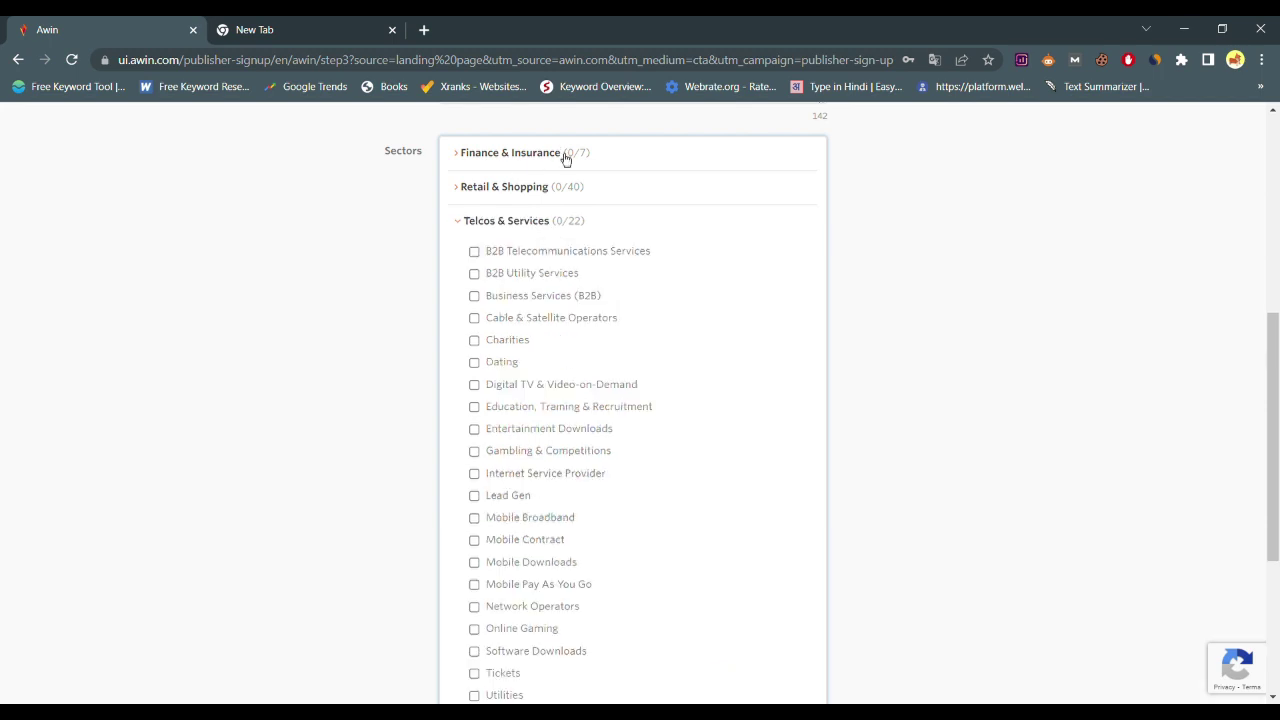
{"action": "left_click", "coordinate": [558, 198]}
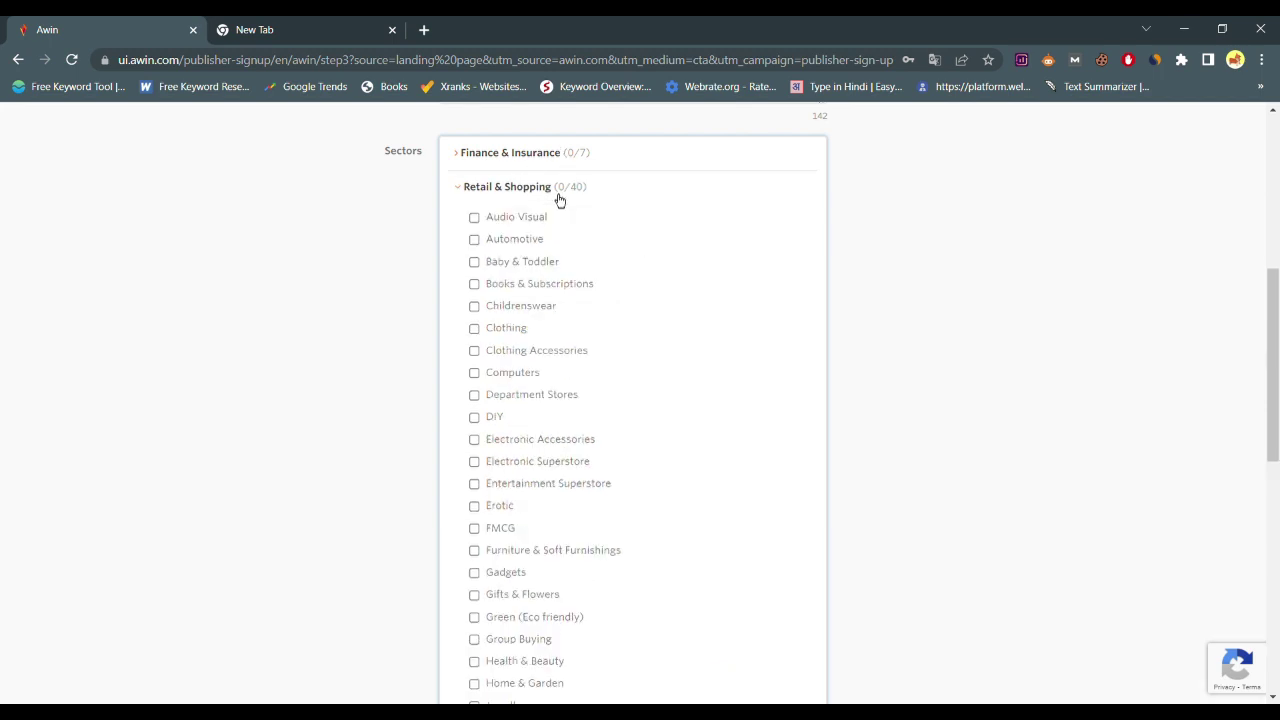
{"action": "scroll", "coordinate": [597, 443], "scroll_direction": "down", "scroll_amount": 7}
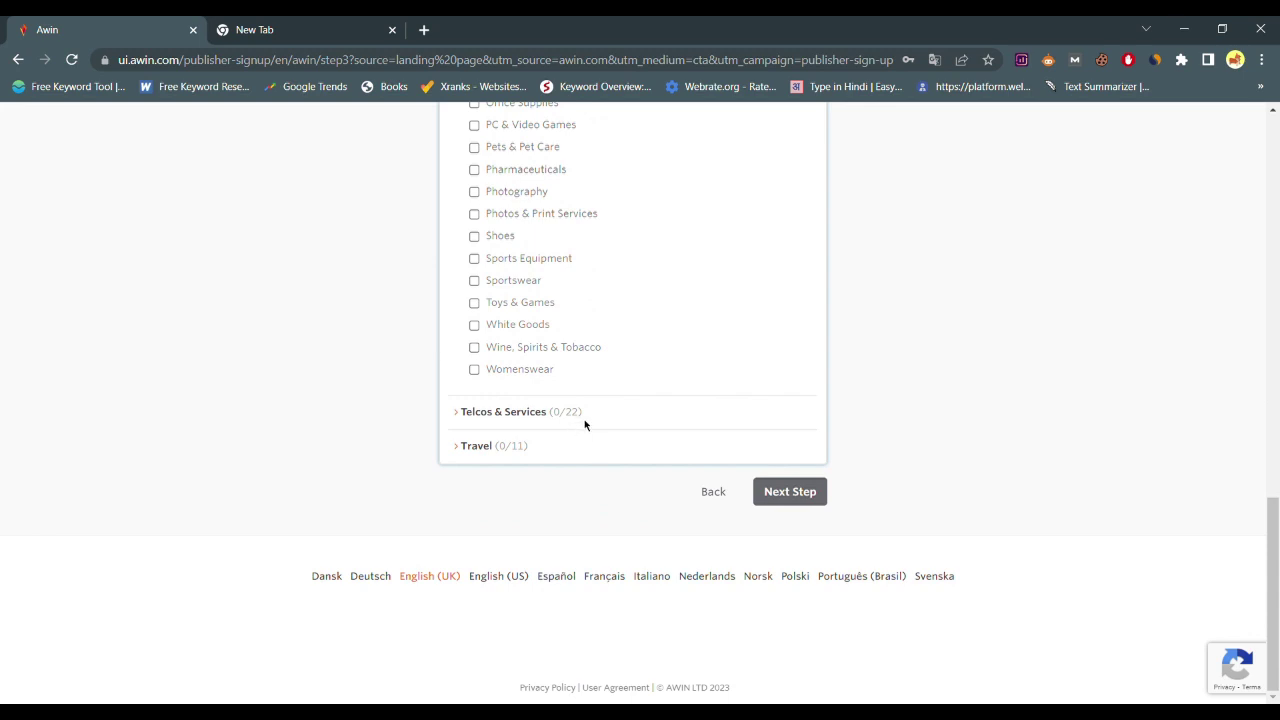
{"action": "left_click", "coordinate": [565, 419]}
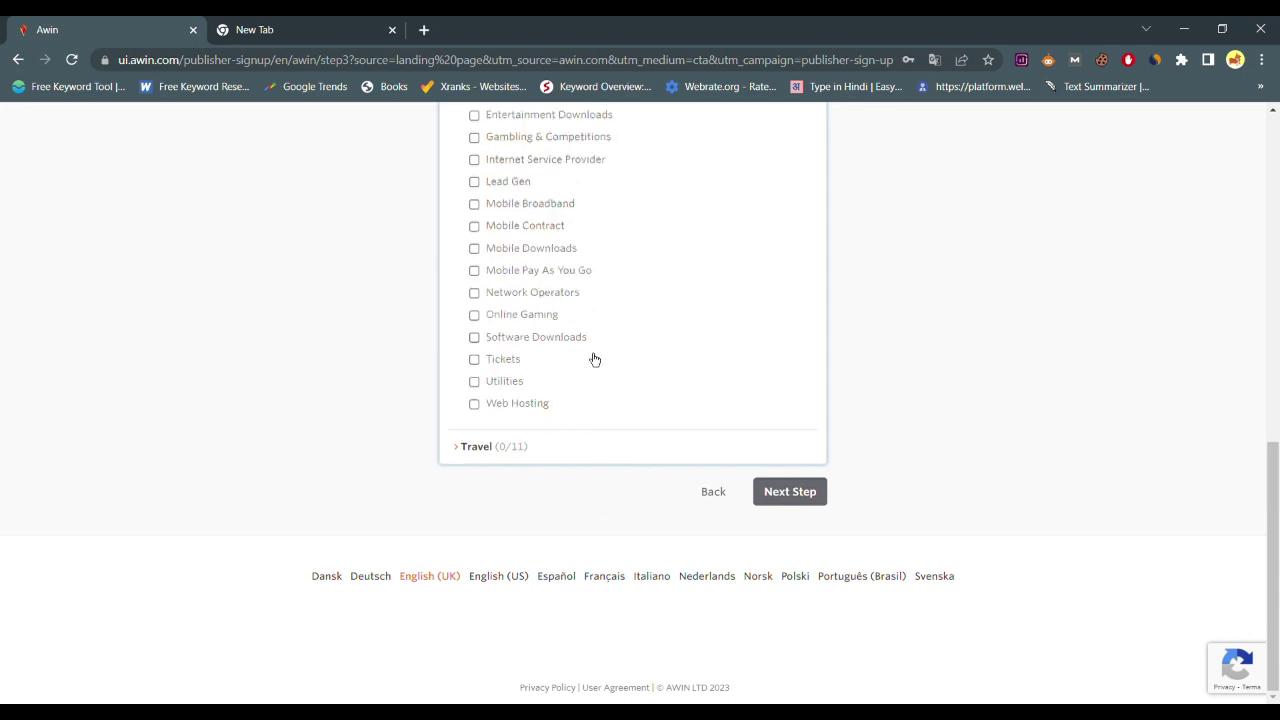
{"action": "scroll", "coordinate": [592, 360], "scroll_direction": "up", "scroll_amount": 1}
{"action": "scroll", "coordinate": [520, 300], "scroll_direction": "up", "scroll_amount": 2}
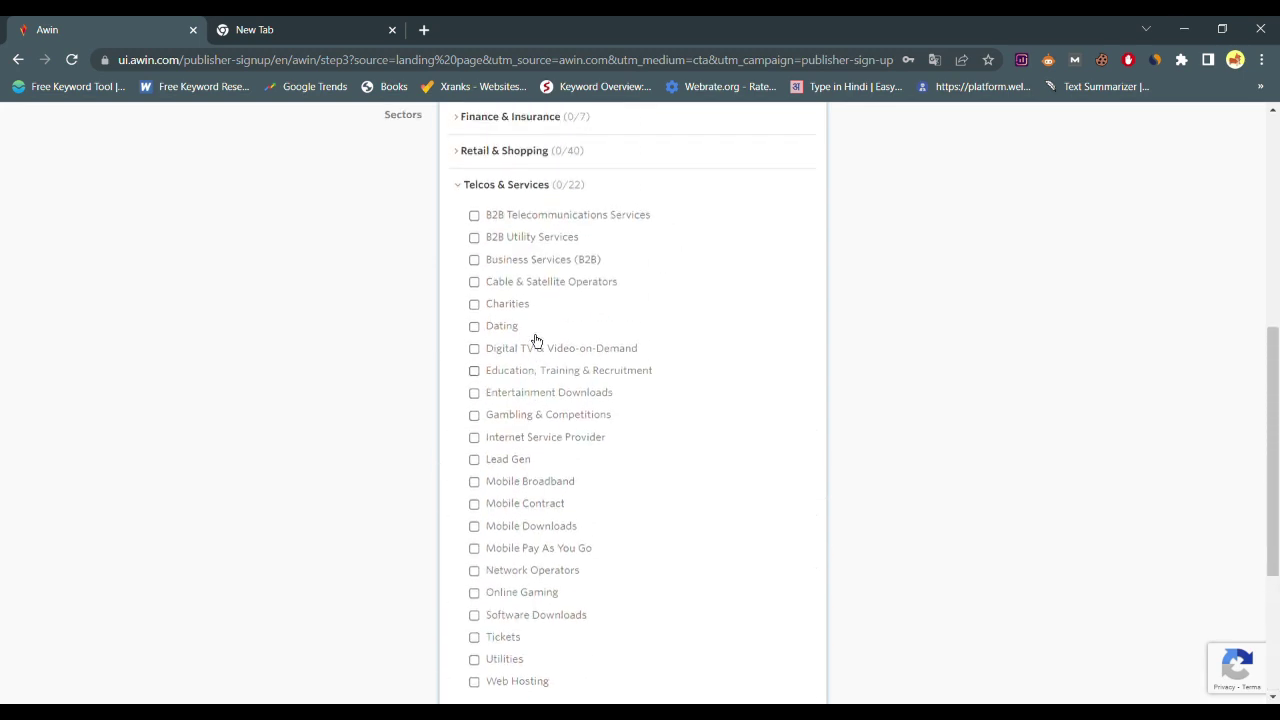
Tick Business Services (B2B), Internet Service Provider and Lead Gen, then proceed to Verification
{"action": "left_click", "coordinate": [474, 262]}
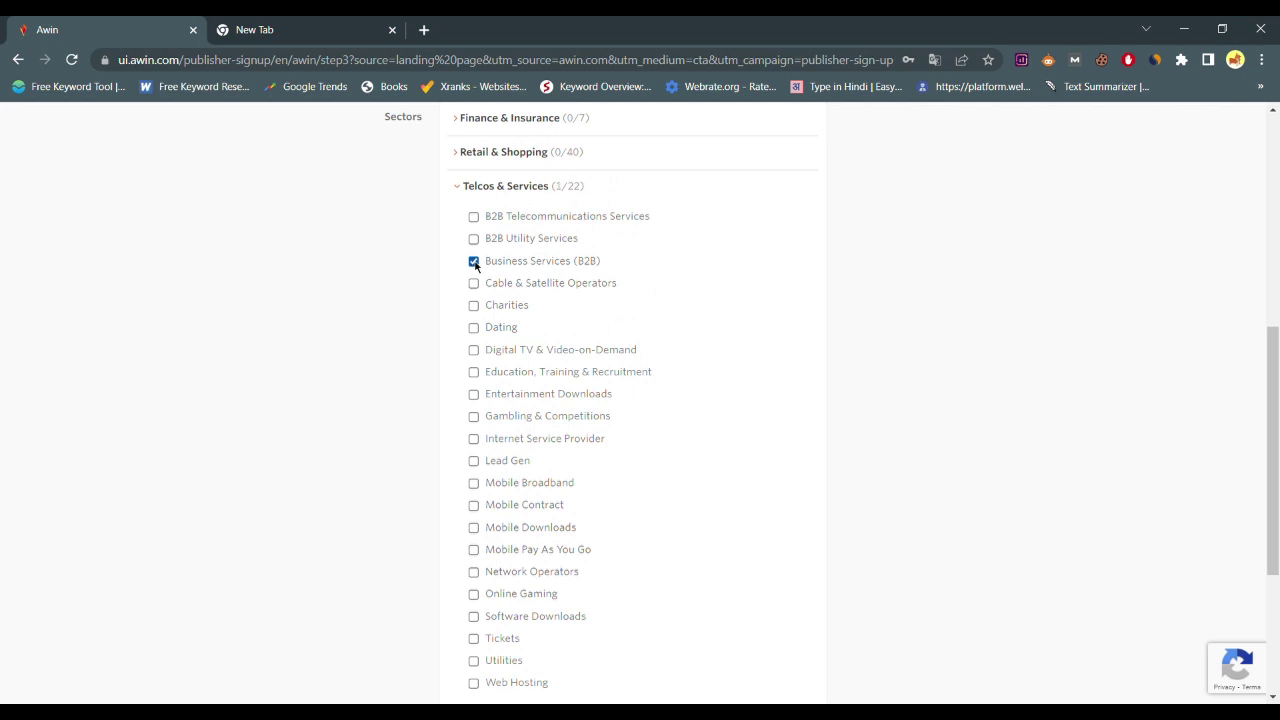
{"action": "scroll", "coordinate": [492, 425], "scroll_direction": "down", "scroll_amount": 1}
{"action": "left_click", "coordinate": [474, 353]}
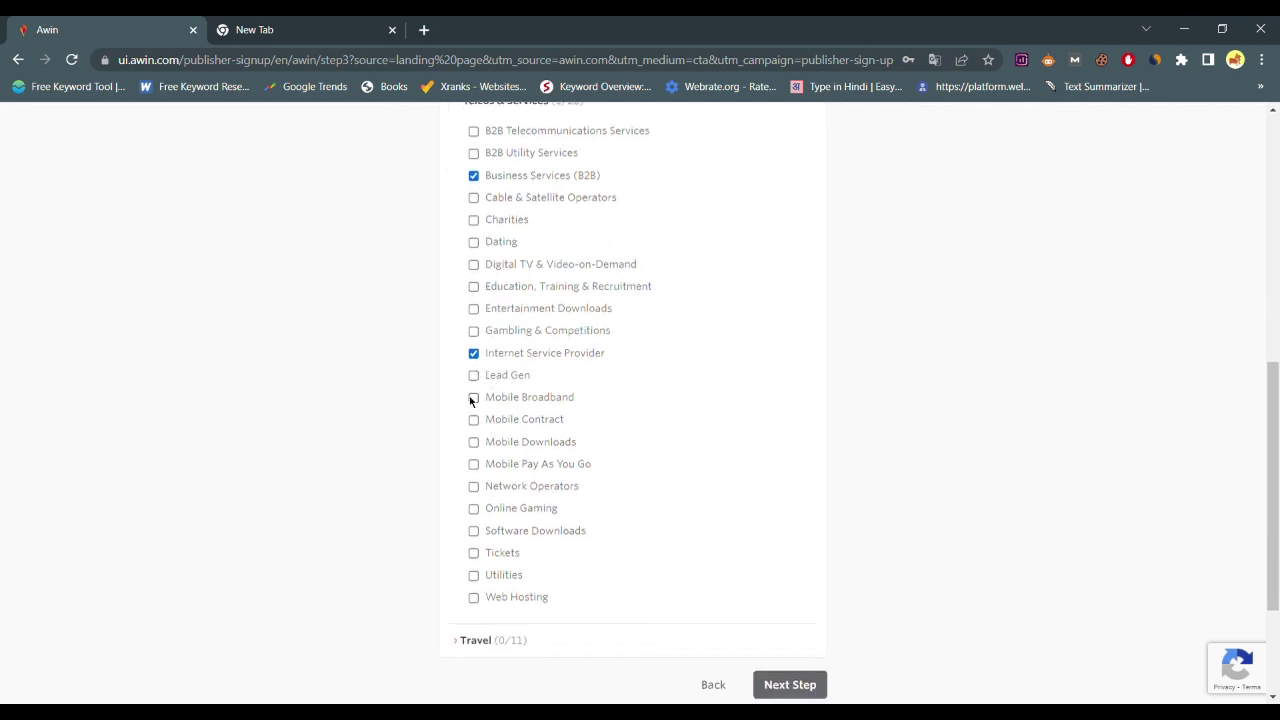
{"action": "scroll", "coordinate": [483, 463], "scroll_direction": "down", "scroll_amount": 1}
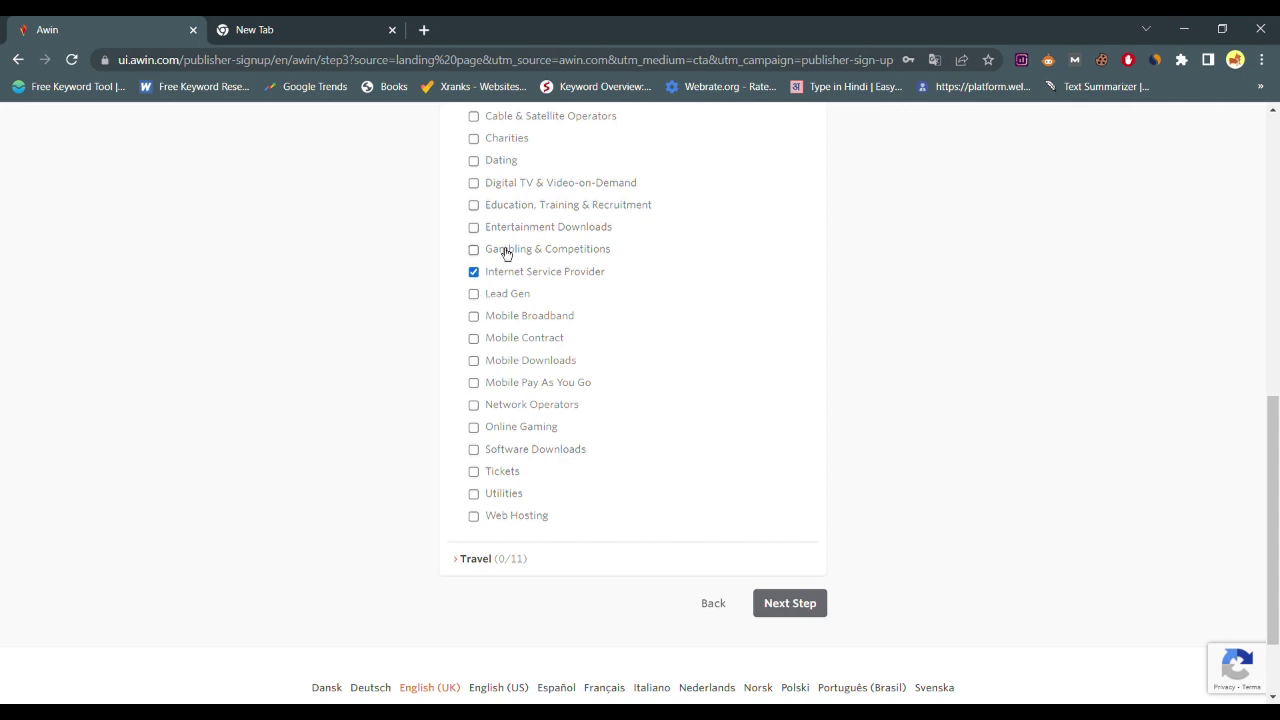
{"action": "scroll", "coordinate": [517, 249], "scroll_direction": "up", "scroll_amount": 2}
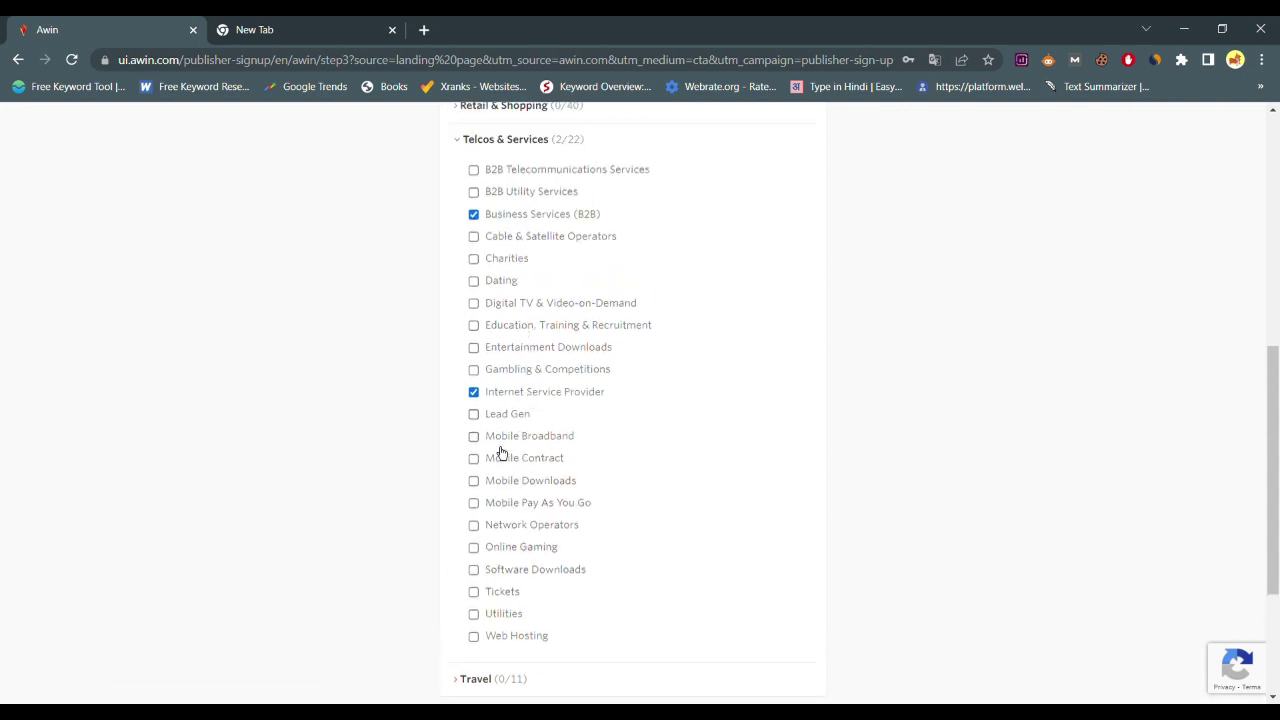
{"action": "scroll", "coordinate": [503, 444], "scroll_direction": "down", "scroll_amount": 1}
{"action": "left_click", "coordinate": [509, 328]}
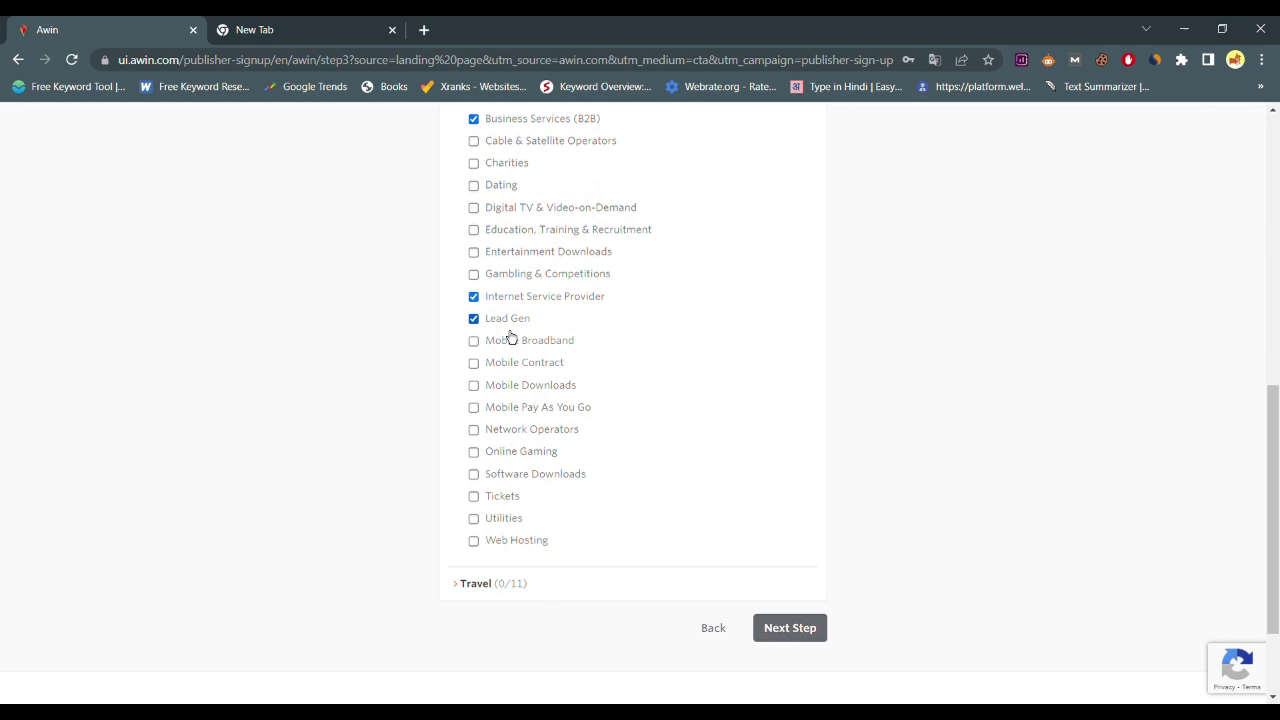
{"action": "scroll", "coordinate": [606, 357], "scroll_direction": "down", "scroll_amount": 2}
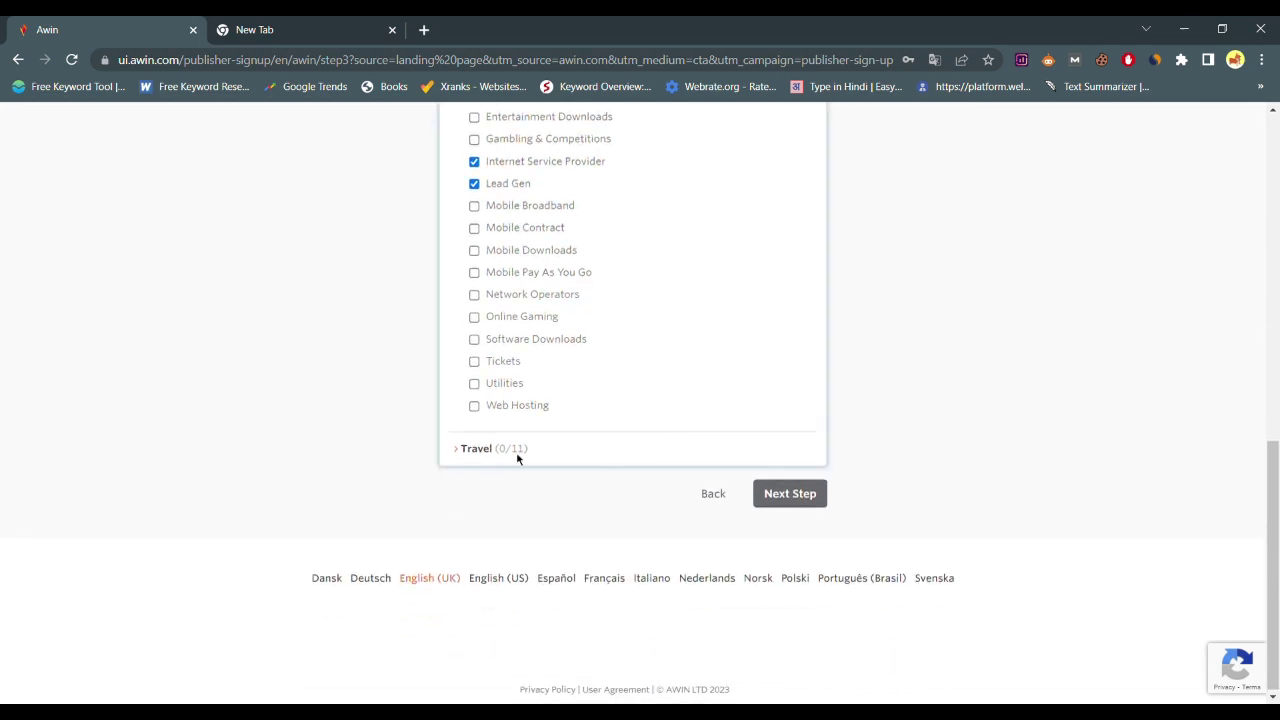
{"action": "left_click", "coordinate": [524, 450]}
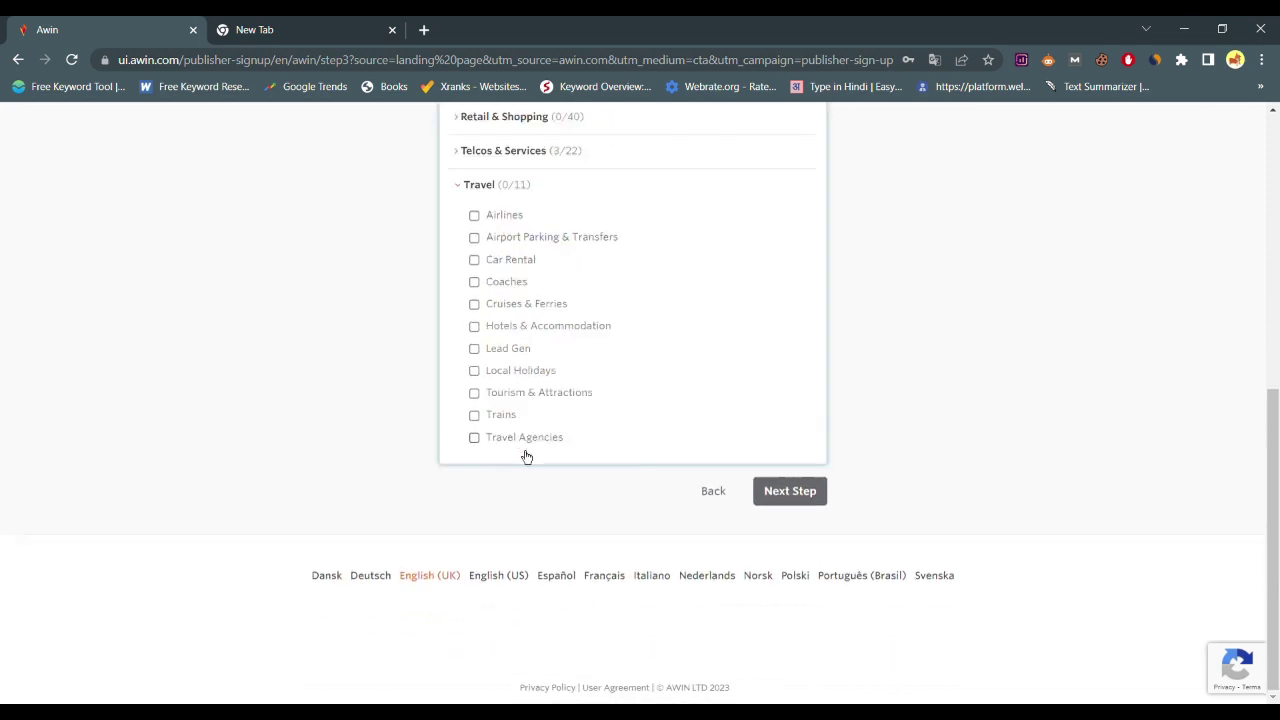
{"action": "left_click", "coordinate": [790, 497]}
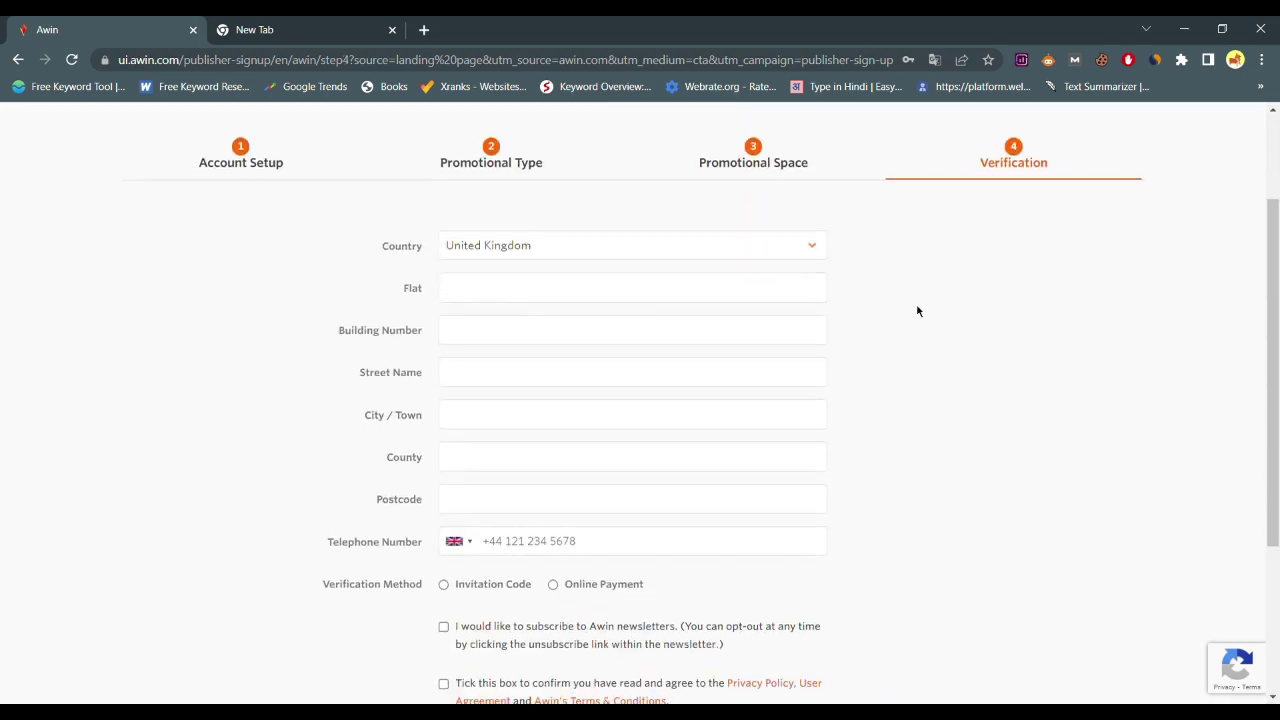
Set Country to India and fill in the Flat and Building Number fields
{"action": "scroll", "coordinate": [905, 300], "scroll_direction": "down", "scroll_amount": 3}
{"action": "scroll", "coordinate": [917, 309], "scroll_direction": "up", "scroll_amount": 4}
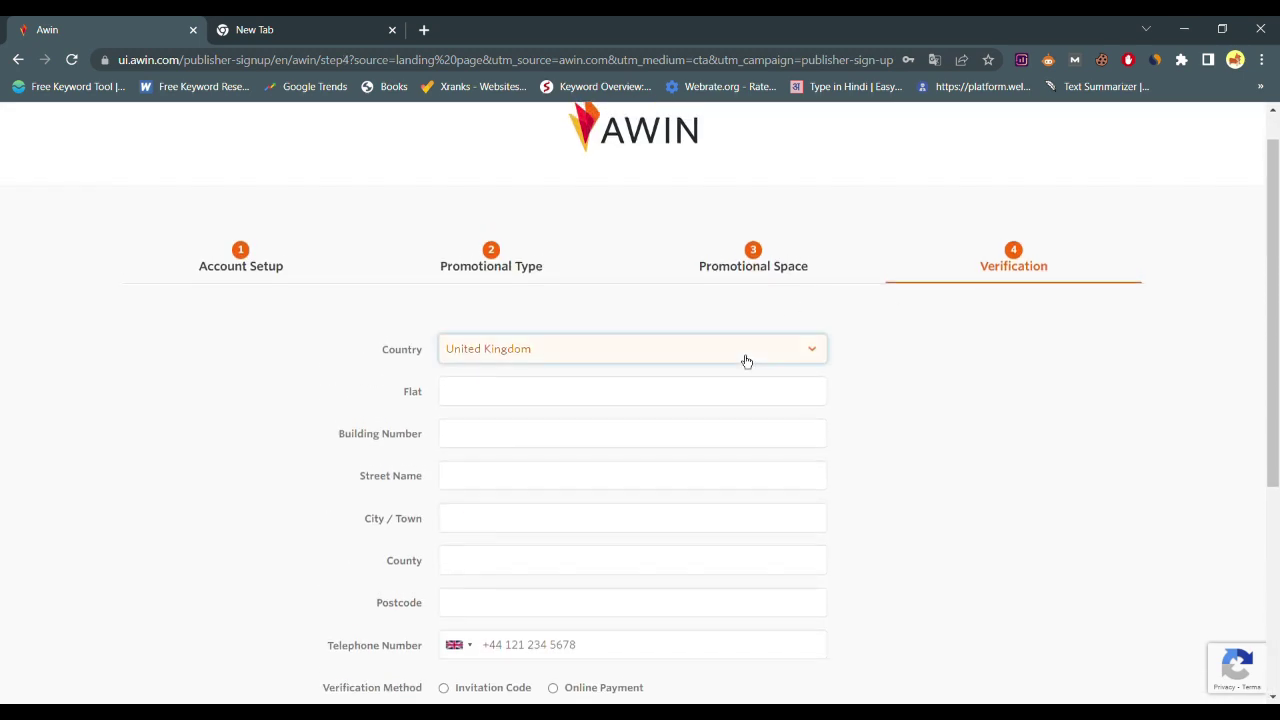
{"action": "type", "text": "ind"}
{"action": "left_click", "coordinate": [726, 395]}
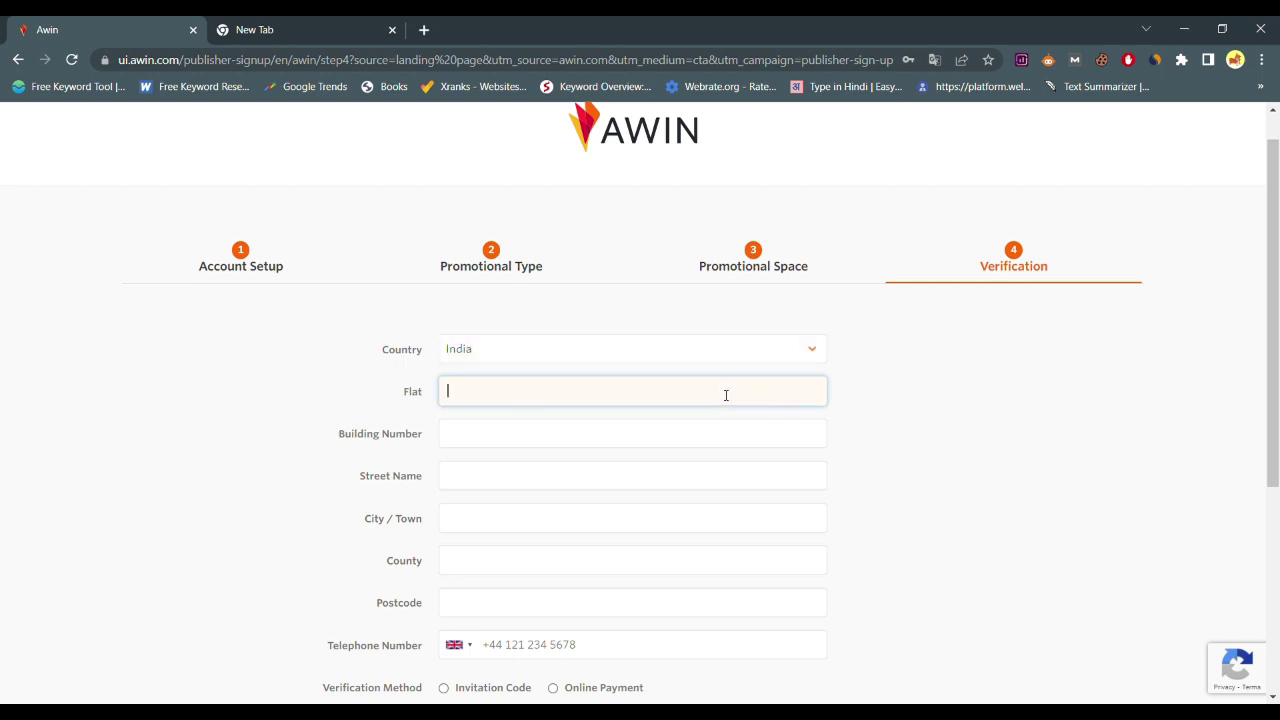
{"action": "left_click", "coordinate": [699, 446]}
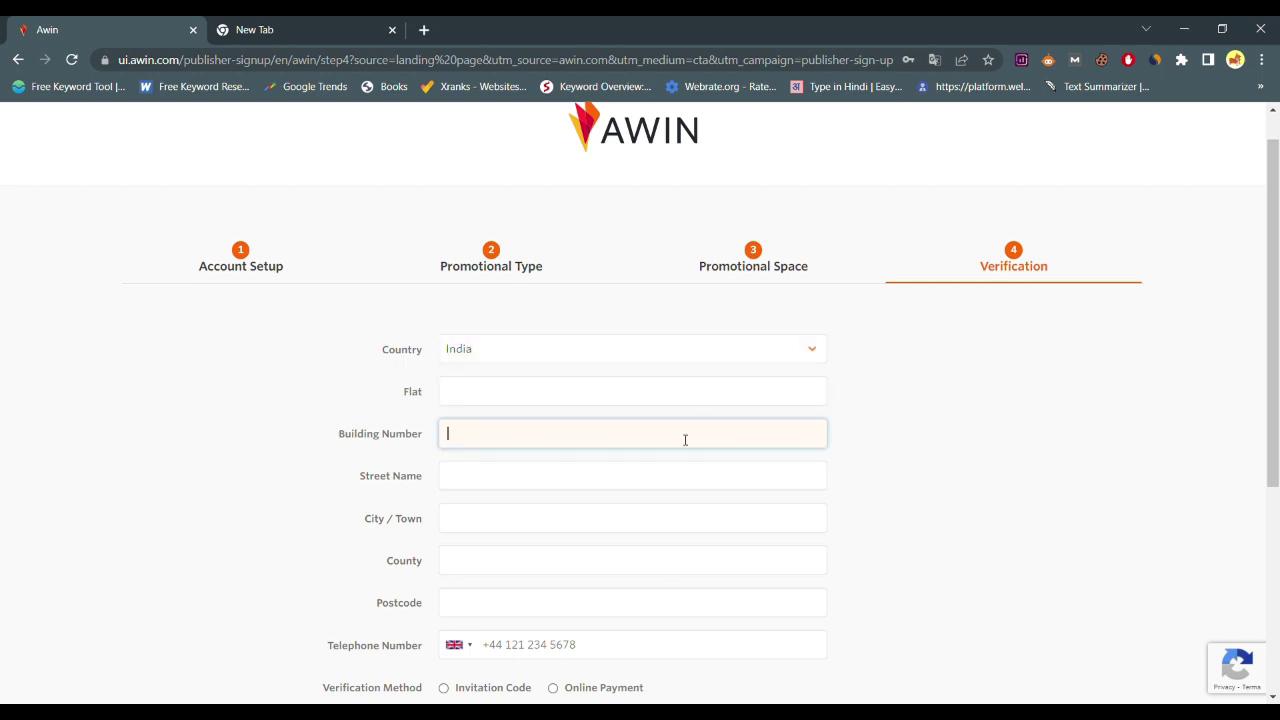
{"action": "scroll", "coordinate": [648, 430], "scroll_direction": "down", "scroll_amount": 1}
{"action": "left_click", "coordinate": [660, 320]}
{"action": "type", "text": "jalore"}
{"action": "left_click", "coordinate": [643, 354]}
{"action": "type", "text": "jalore"}
Fill in the Street Name, City / Town, County and Postcode fields
{"action": "left_click", "coordinate": [630, 399]}
{"action": "left_click", "coordinate": [591, 440]}
{"action": "type", "text": "jalore"}
{"action": "left_click", "coordinate": [650, 476]}
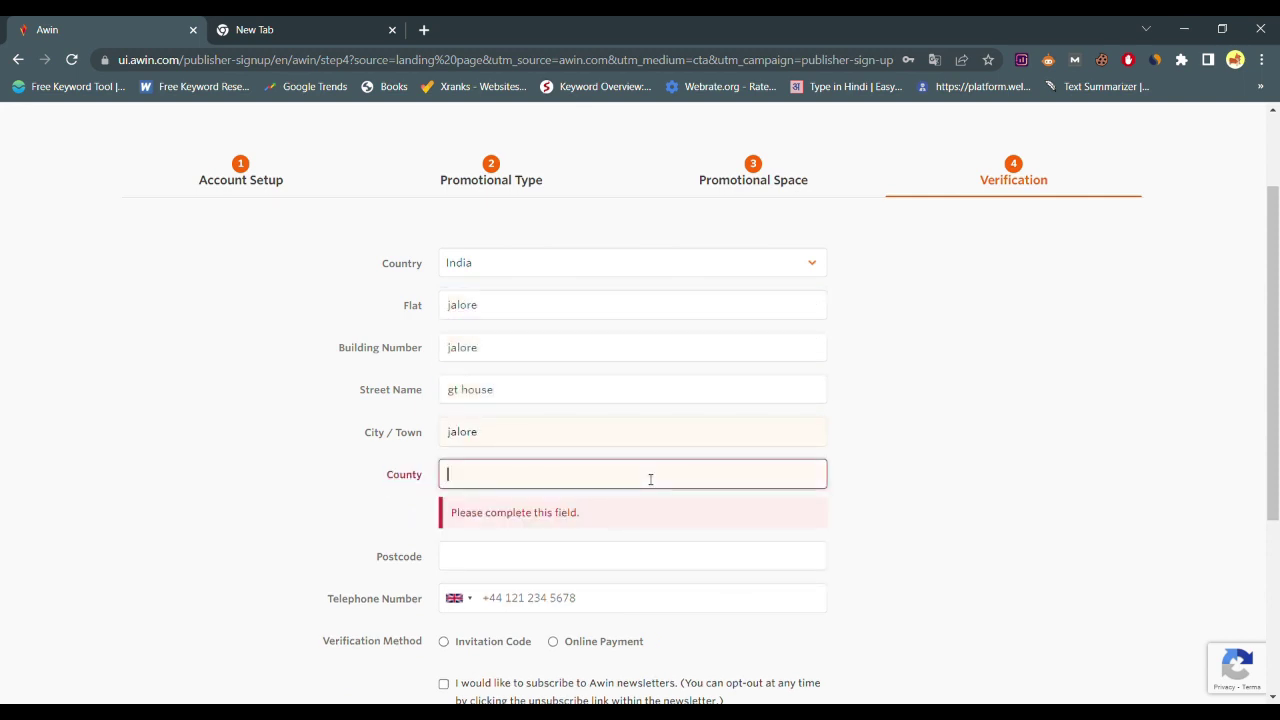
{"action": "type", "text": "rajasthan"}
{"action": "left_click", "coordinate": [628, 527]}
{"action": "type", "text": "343001"}
Choose Online Payment verification, pass the reCAPTCHA, and set the phone code to India +91
{"action": "scroll", "coordinate": [628, 527], "scroll_direction": "down", "scroll_amount": 3}
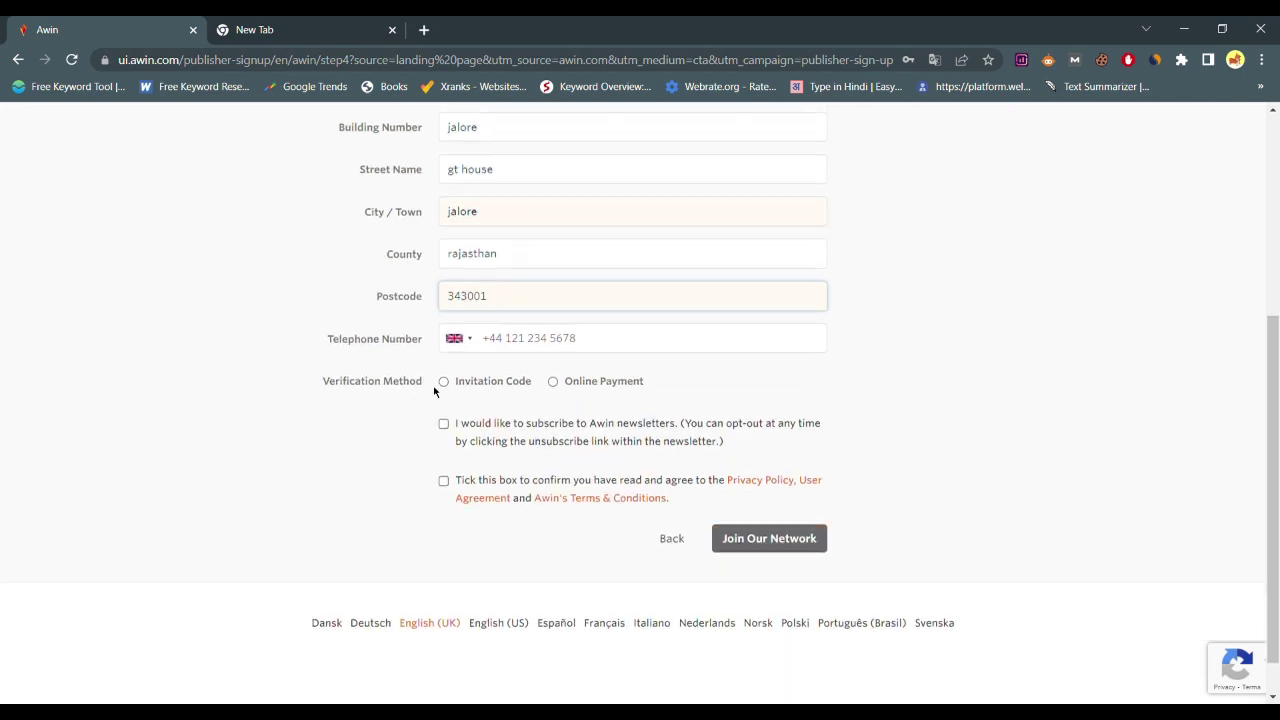
{"action": "left_click", "coordinate": [553, 382]}
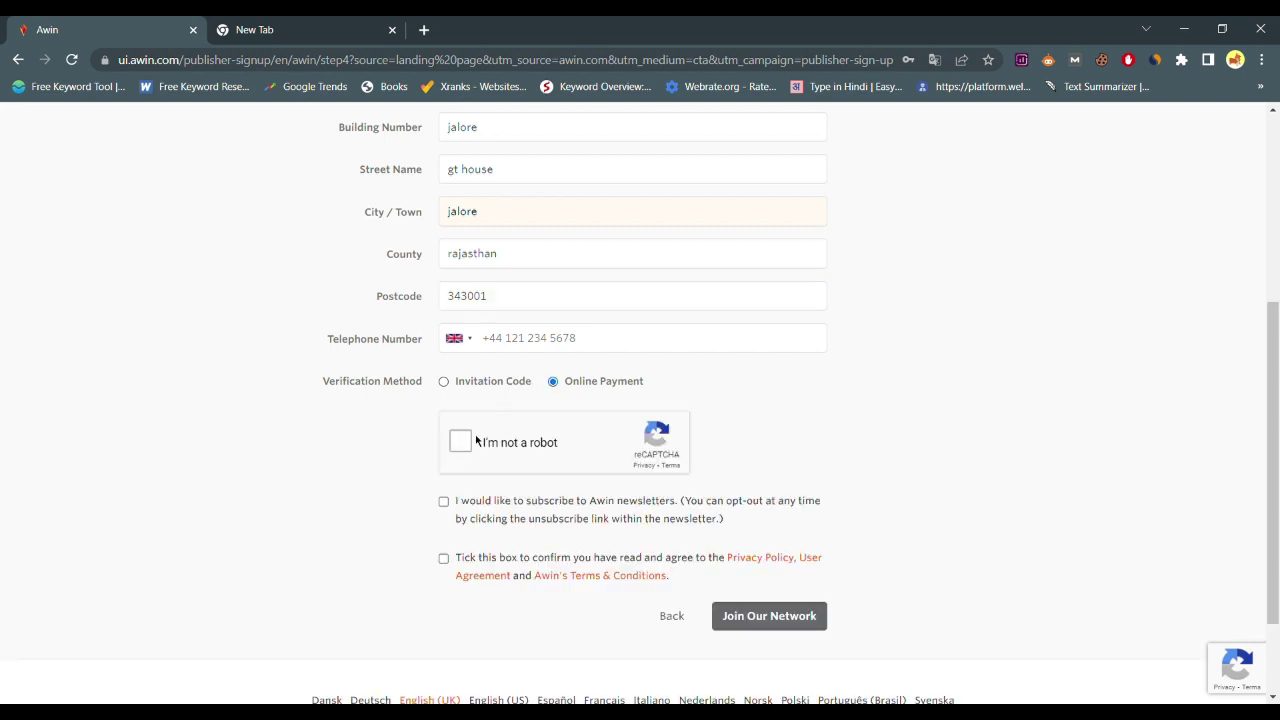
{"action": "left_click", "coordinate": [462, 441]}
{"action": "left_click", "coordinate": [477, 348]}
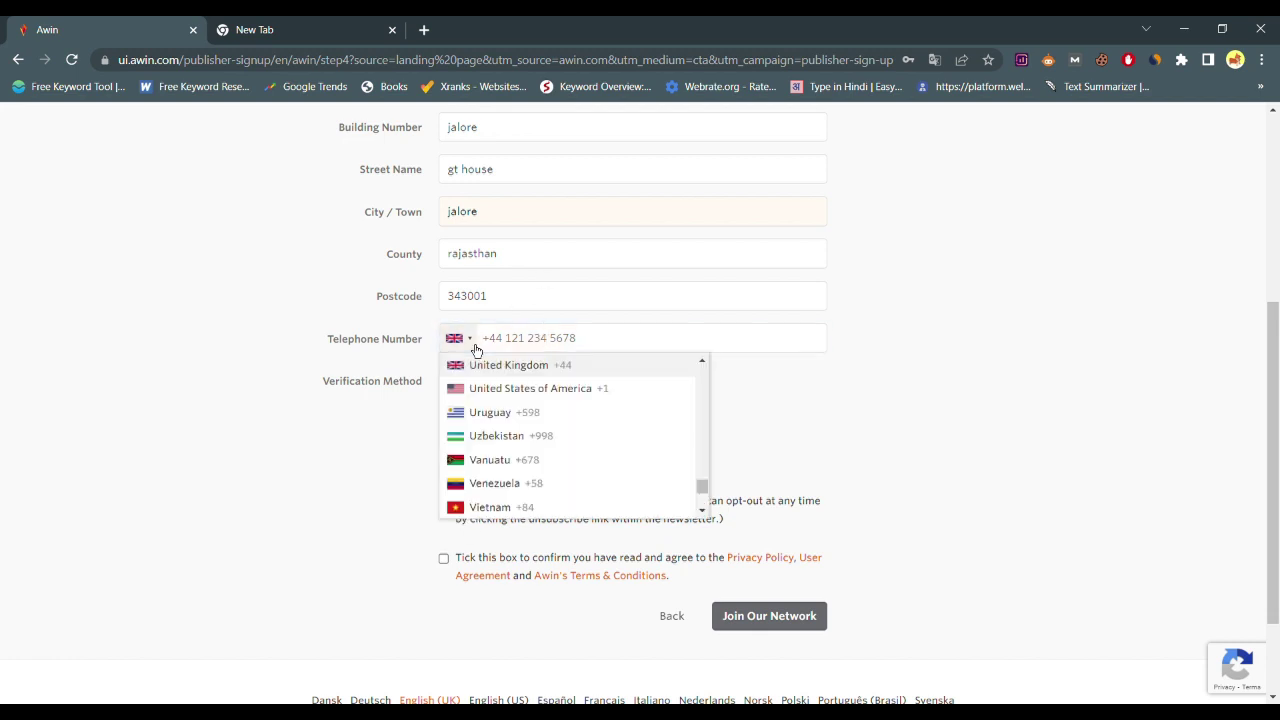
{"action": "scroll", "coordinate": [549, 491], "scroll_direction": "down", "scroll_amount": 1}
{"action": "left_click_drag", "start_coordinate": [702, 488], "coordinate": [688, 408]}
{"action": "scroll", "coordinate": [689, 420], "scroll_direction": "down", "scroll_amount": 10}
{"action": "left_click", "coordinate": [567, 373]}
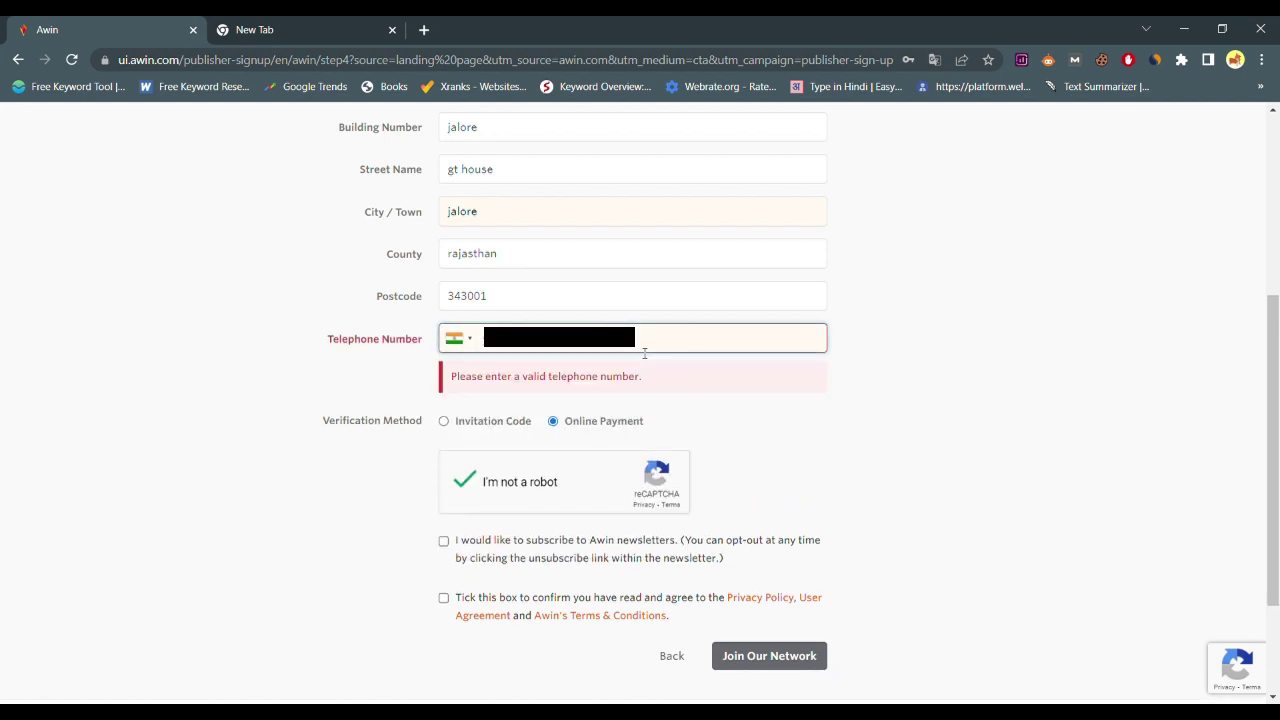
Tick the newsletter consent box and submit the form with Join Our Network
{"action": "left_click", "coordinate": [726, 403]}
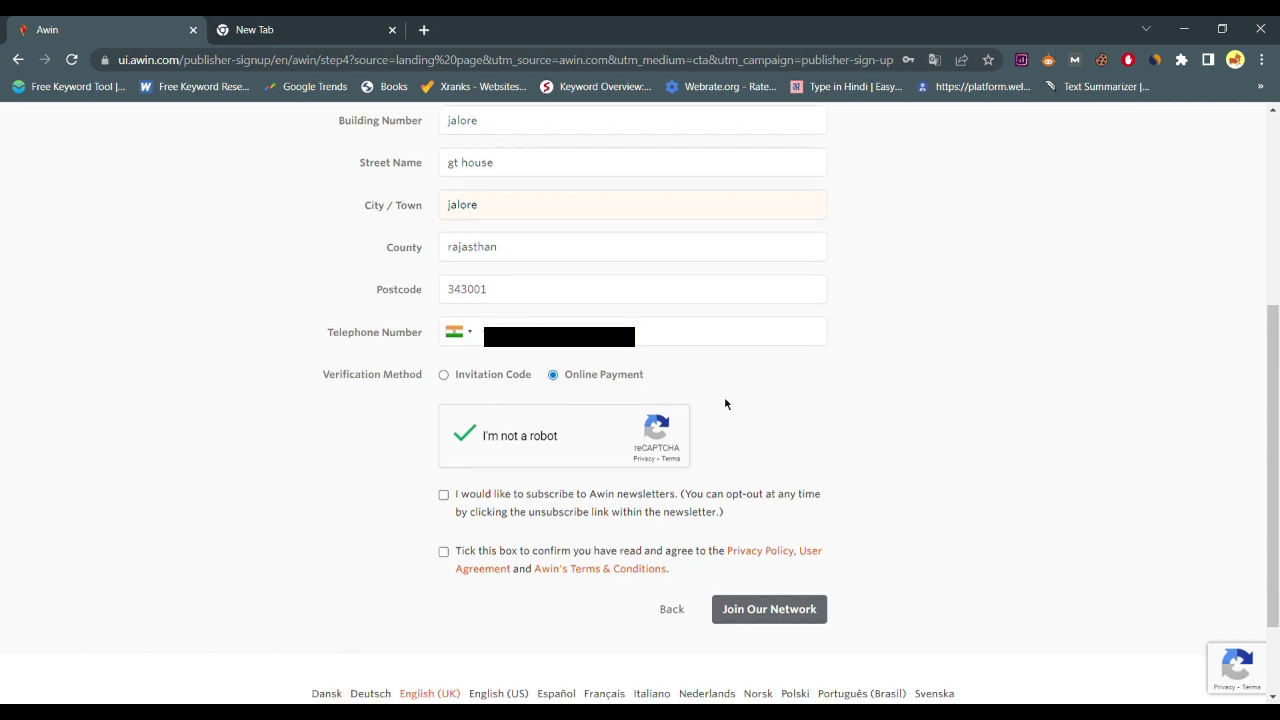
{"action": "left_click", "coordinate": [443, 494]}
{"action": "left_click", "coordinate": [750, 612]}
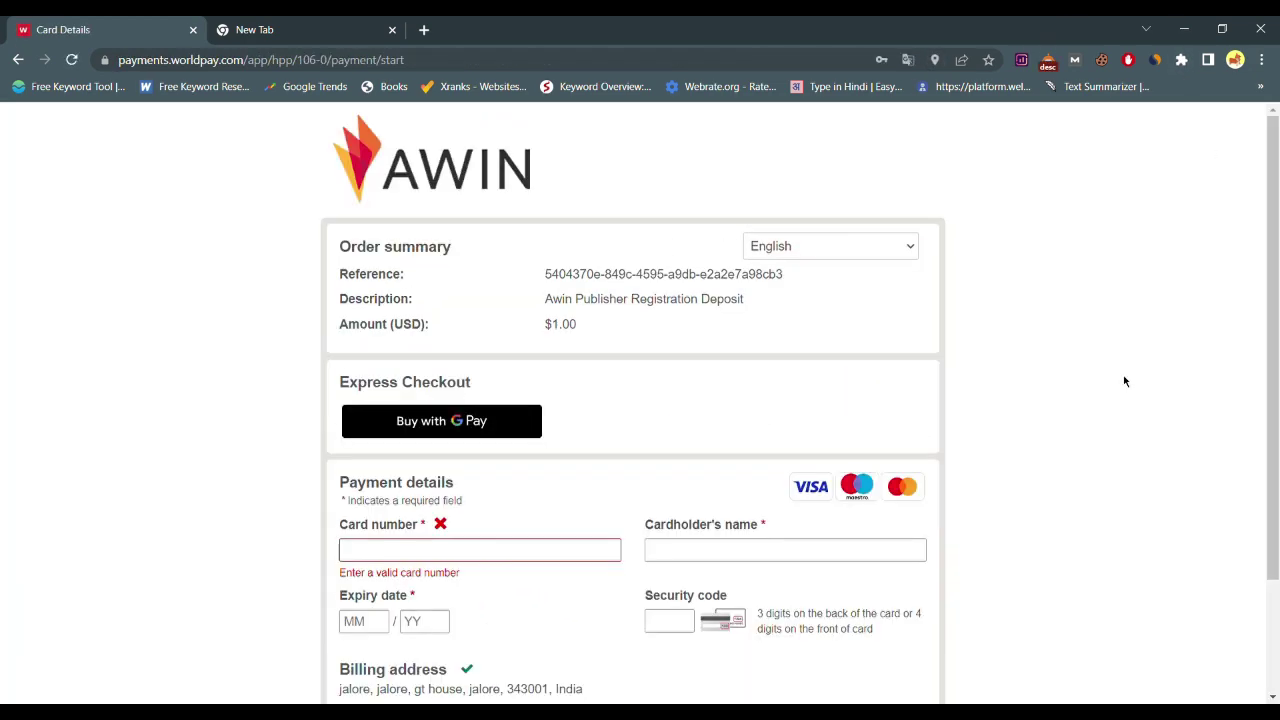
Review the Worldpay card details page and select the $1.00 deposit amount
{"action": "scroll", "coordinate": [1078, 465], "scroll_direction": "down", "scroll_amount": 2}
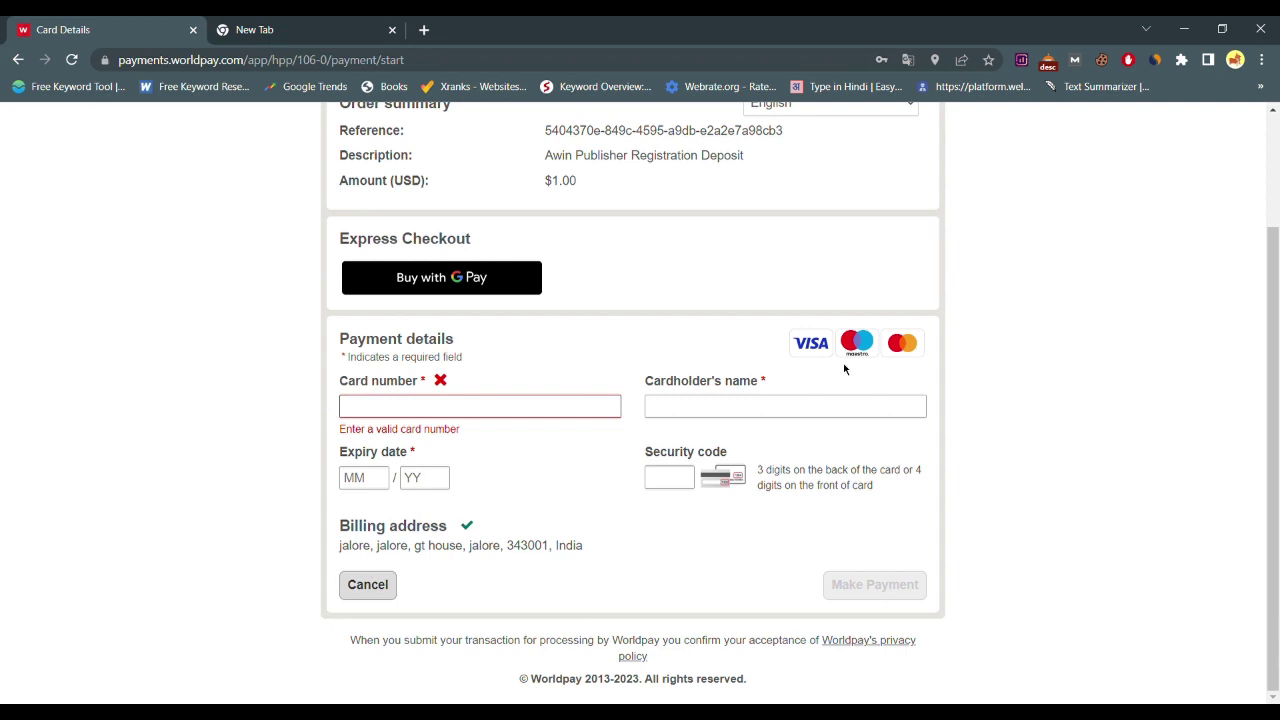
{"action": "scroll", "coordinate": [1018, 362], "scroll_direction": "up", "scroll_amount": 1}
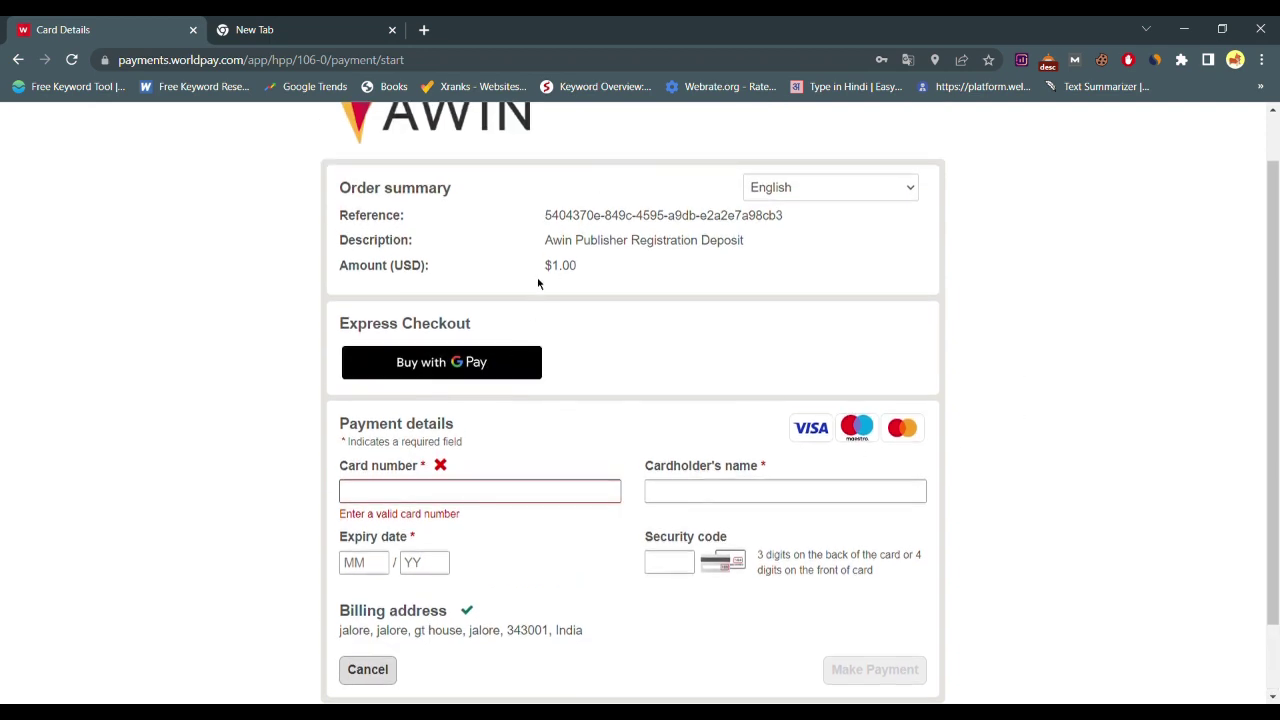
{"action": "left_click_drag", "start_coordinate": [543, 271], "coordinate": [580, 266]}
Search Google for '1 usd to inr' (81.91 INR), then return to the Worldpay tab
{"action": "left_click", "coordinate": [330, 28]}
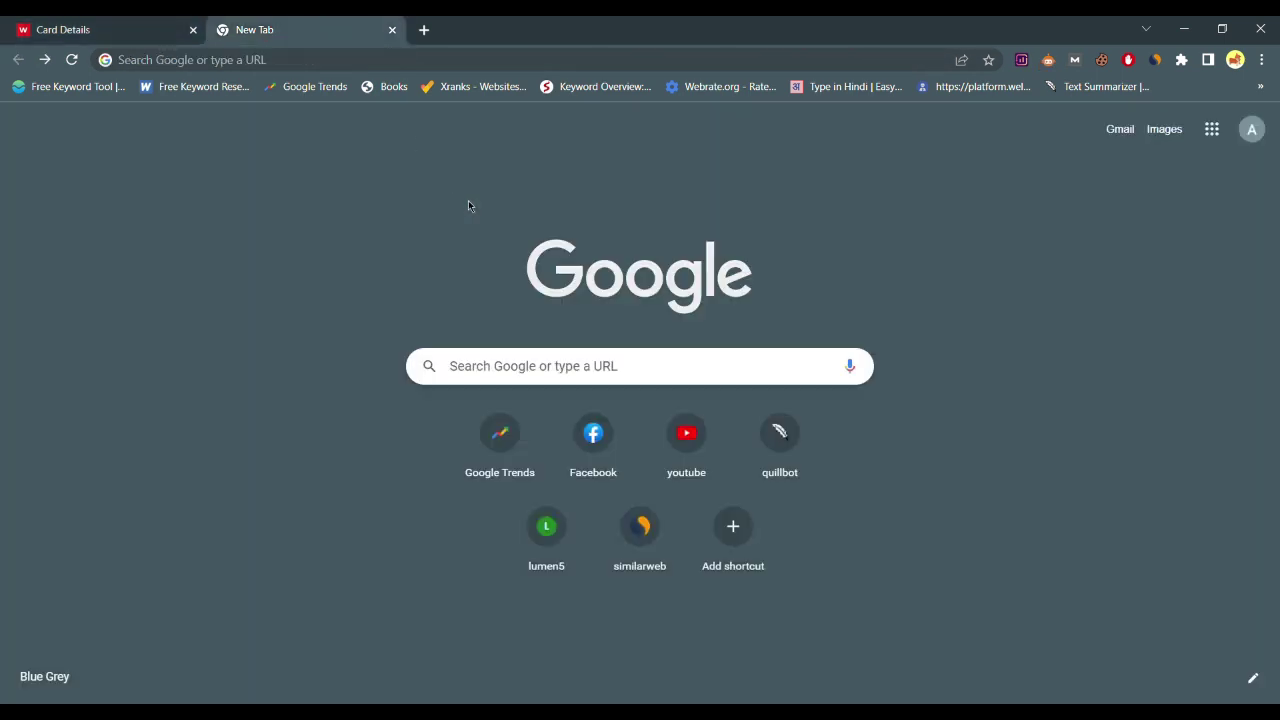
{"action": "left_click", "coordinate": [558, 384]}
{"action": "type", "text": "1 us"}
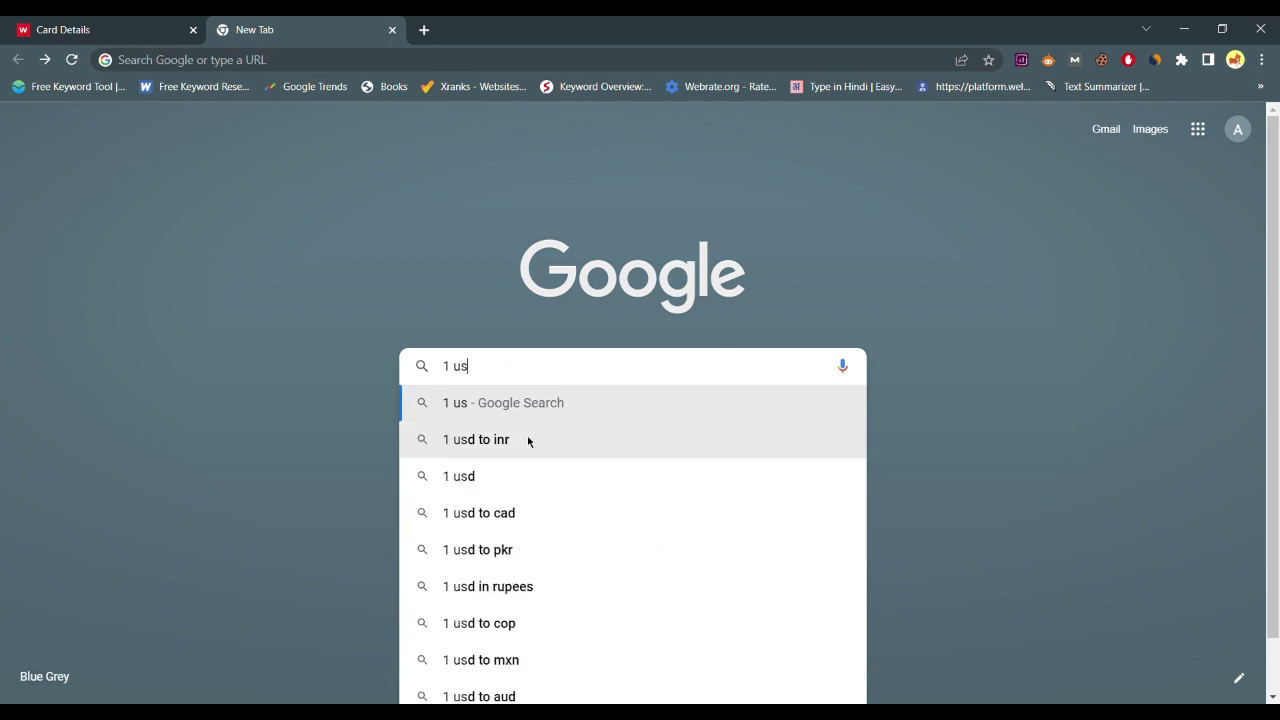
{"action": "left_click", "coordinate": [528, 441]}
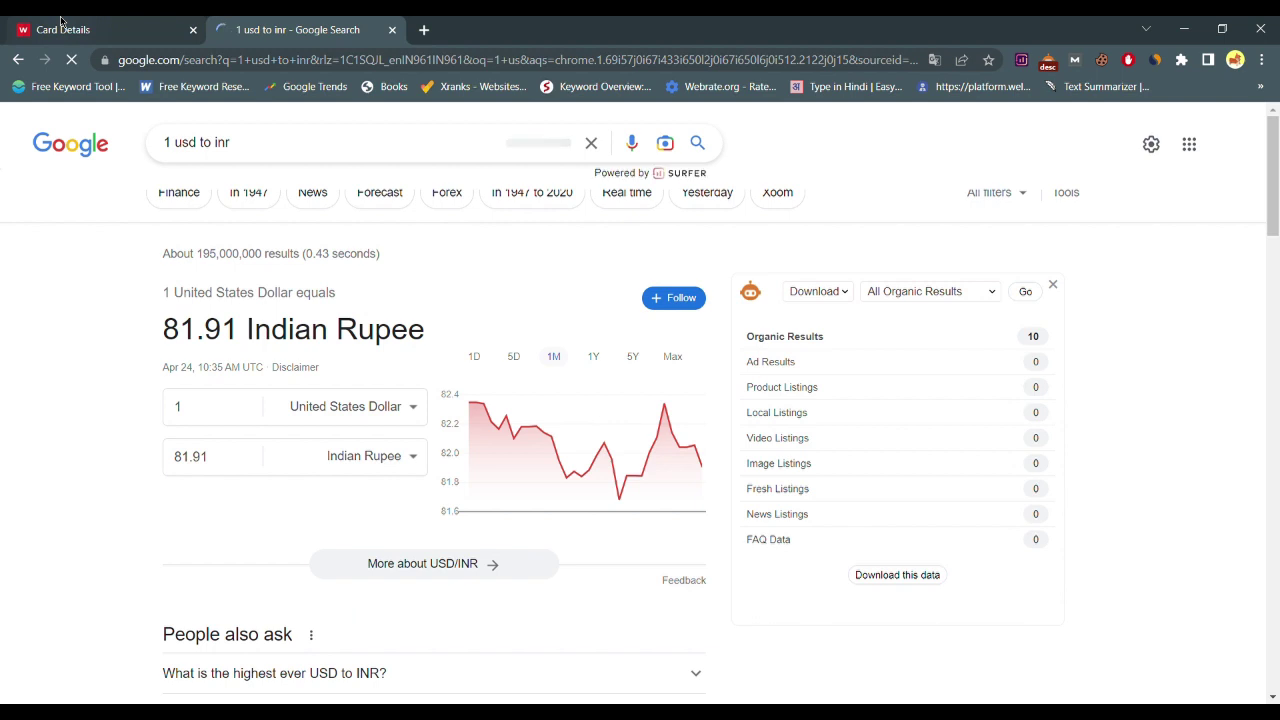
{"action": "left_click", "coordinate": [122, 24]}
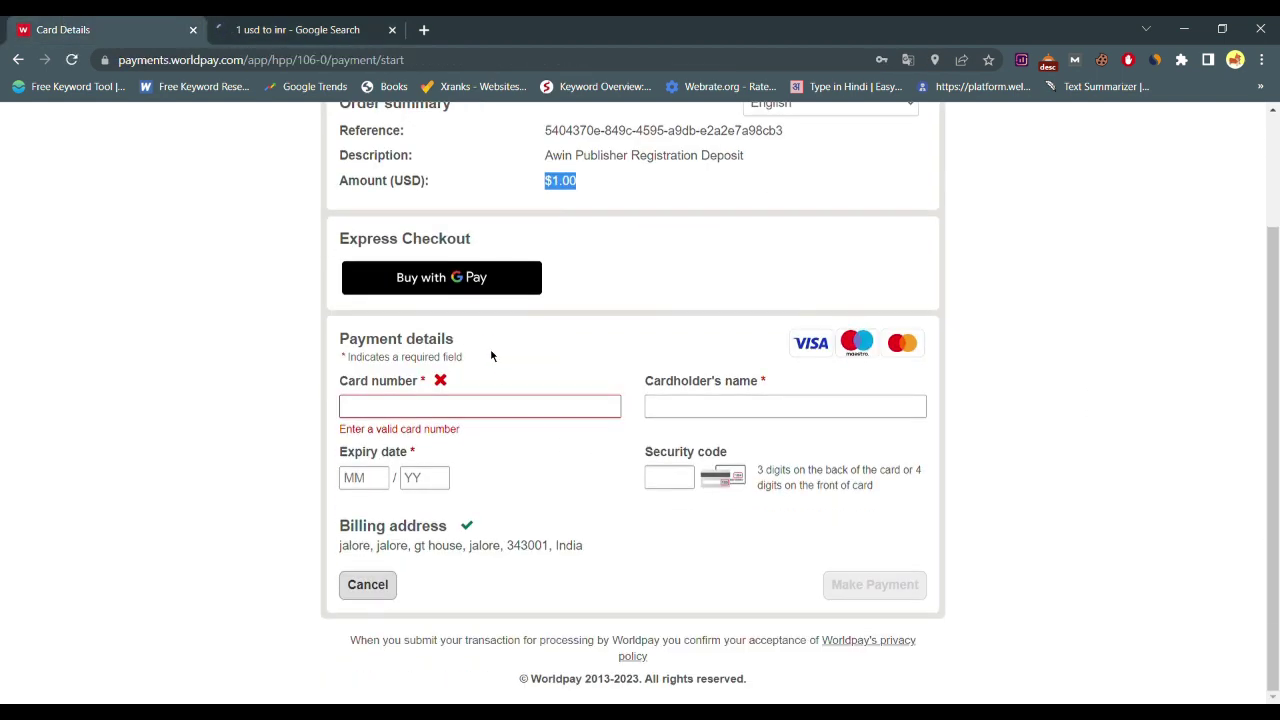
{"action": "left_click", "coordinate": [468, 275]}
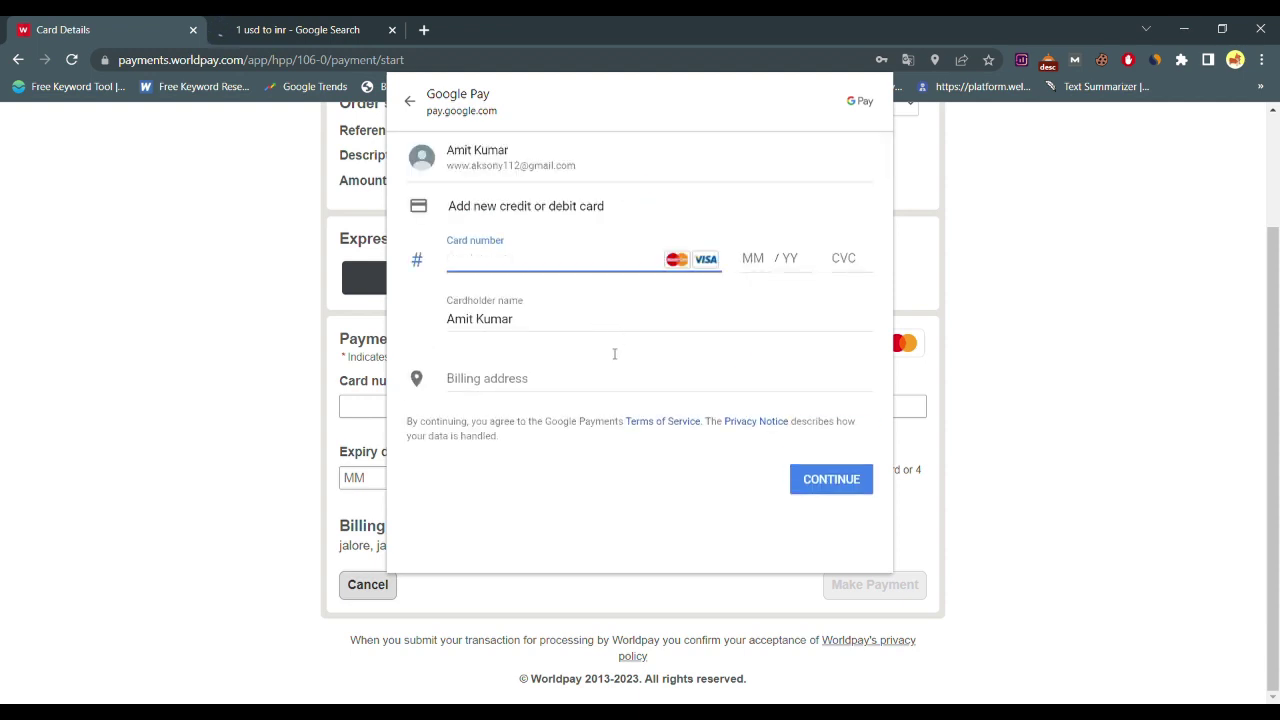
{"action": "left_click", "coordinate": [611, 386]}
{"action": "scroll", "coordinate": [598, 461], "scroll_direction": "down", "scroll_amount": 3}
{"action": "scroll", "coordinate": [598, 461], "scroll_direction": "up", "scroll_amount": 3}
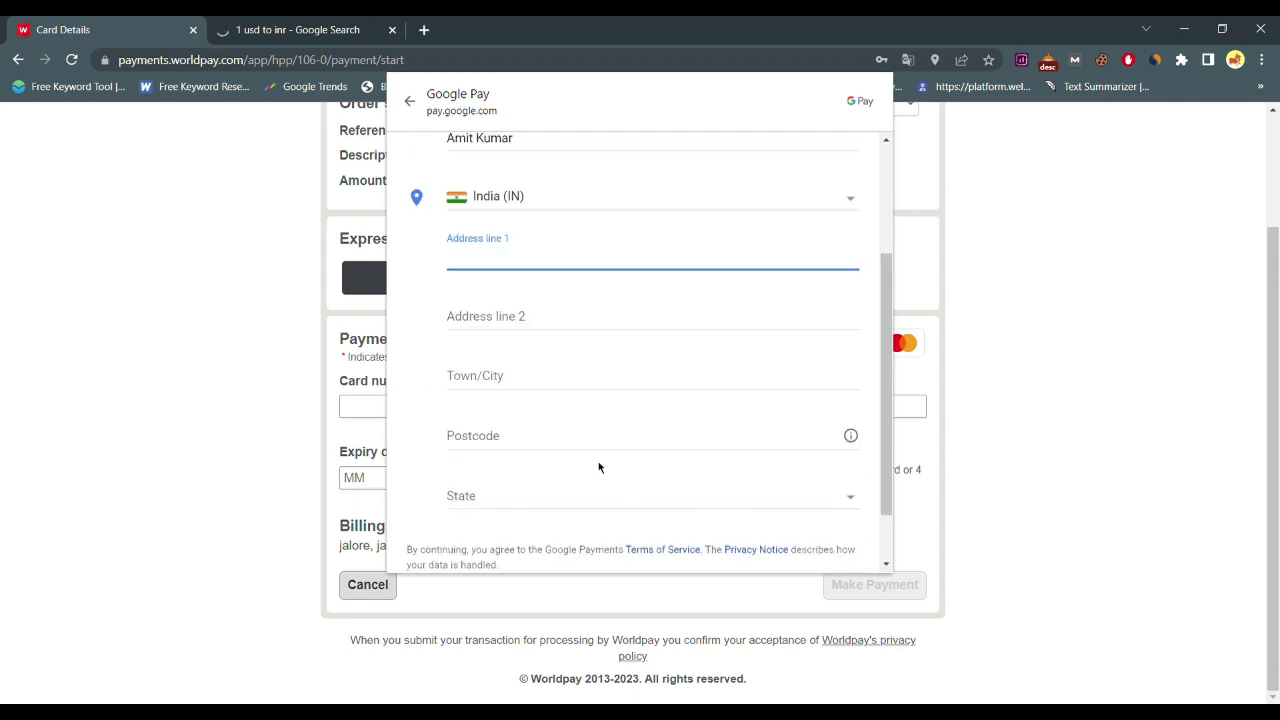
{"action": "left_click", "coordinate": [410, 102]}
{"action": "scroll", "coordinate": [553, 388], "scroll_direction": "up", "scroll_amount": 1}
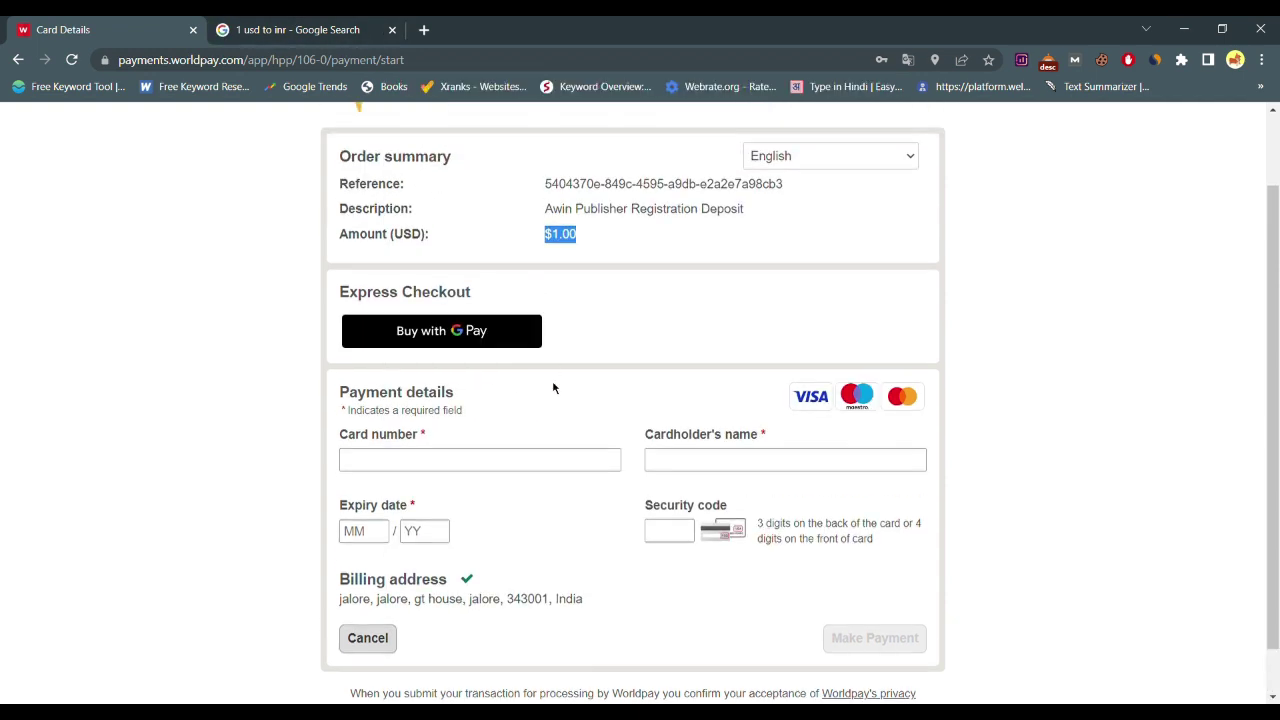
{"action": "scroll", "coordinate": [553, 388], "scroll_direction": "up", "scroll_amount": 1}
{"action": "left_click", "coordinate": [727, 314]}
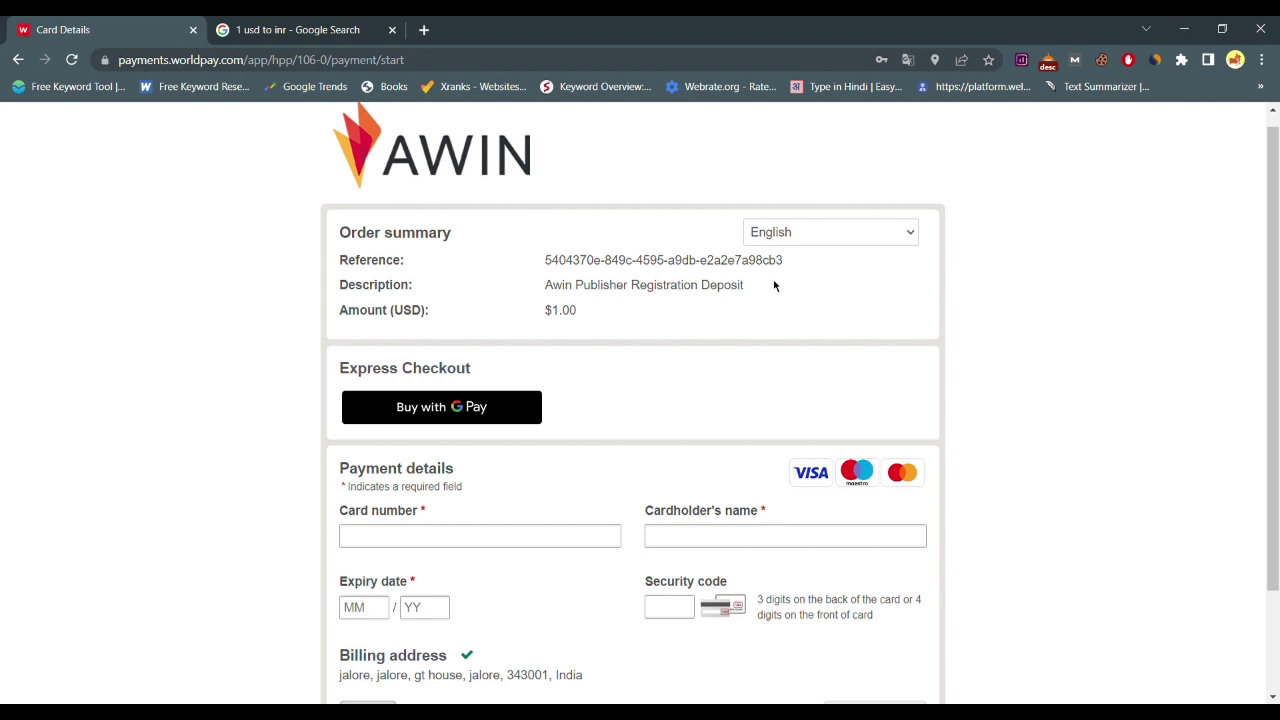
{"action": "scroll", "coordinate": [715, 330], "scroll_direction": "down", "scroll_amount": 1}
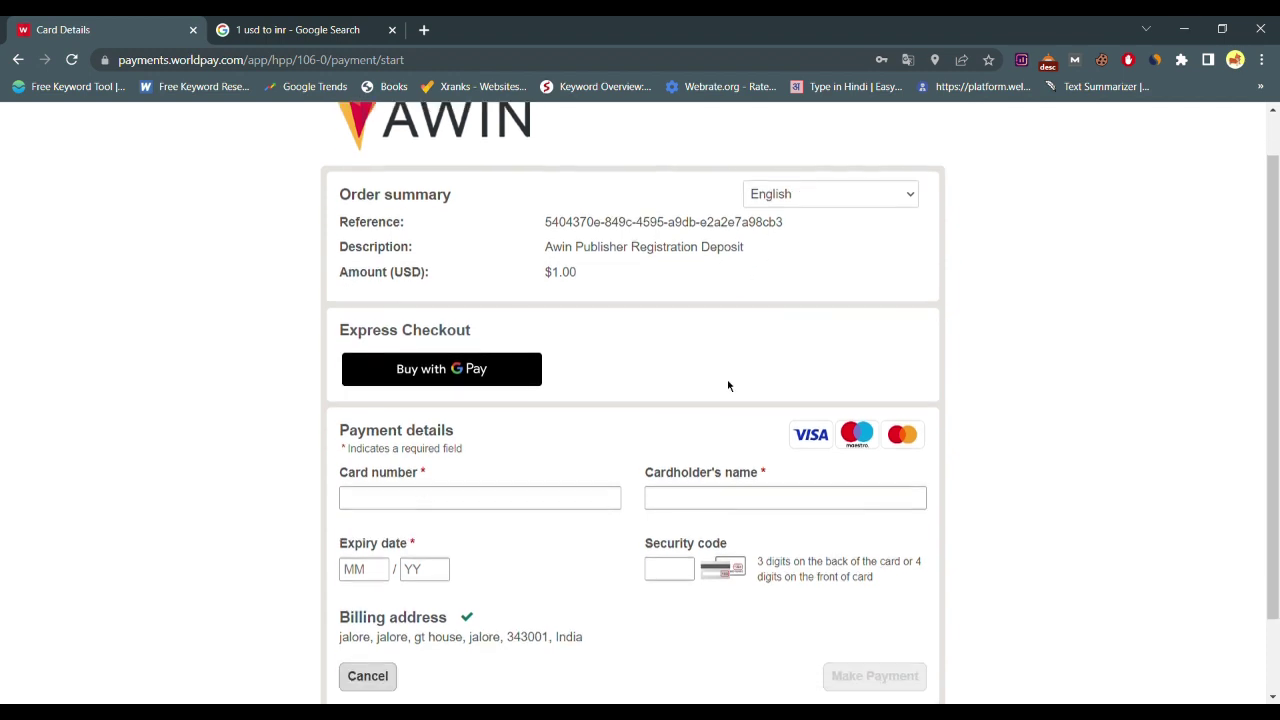
{"action": "scroll", "coordinate": [728, 386], "scroll_direction": "down", "scroll_amount": 1}
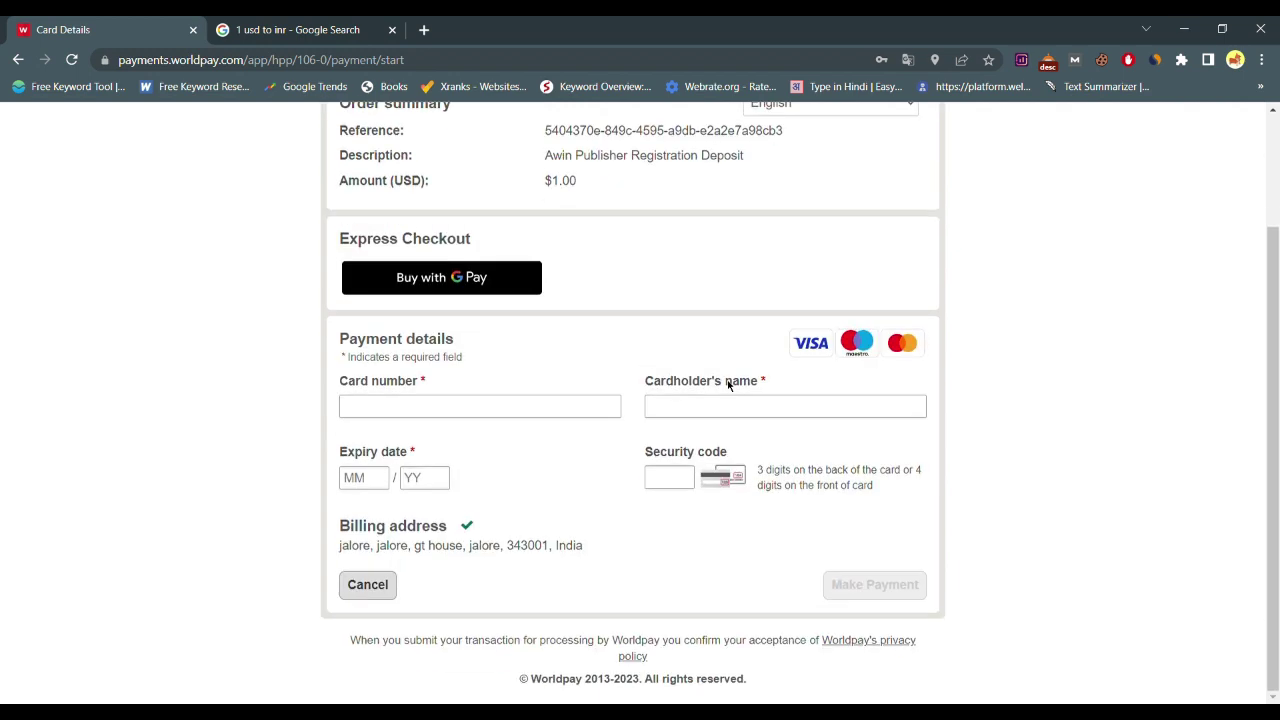
{"action": "scroll", "coordinate": [728, 386], "scroll_direction": "up", "scroll_amount": 2}
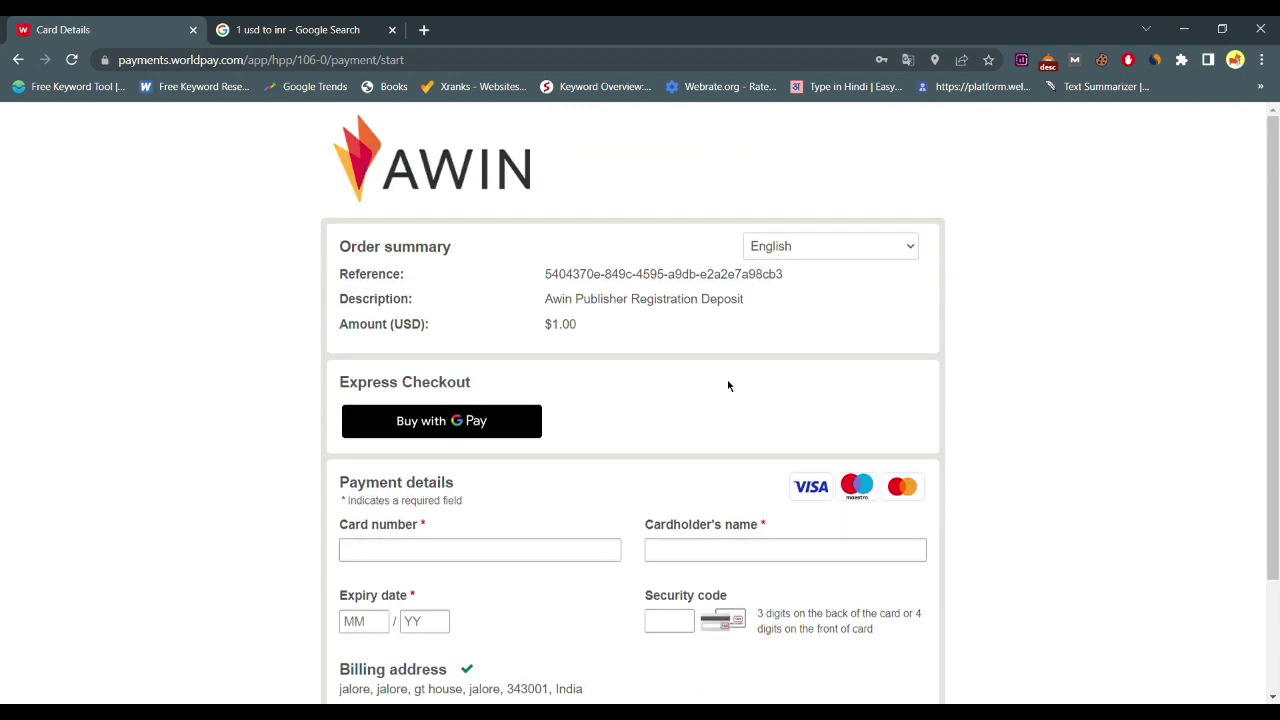
Reopen Google Pay, clear the filled card number, and close the add-card sheet
{"action": "left_click", "coordinate": [508, 428]}
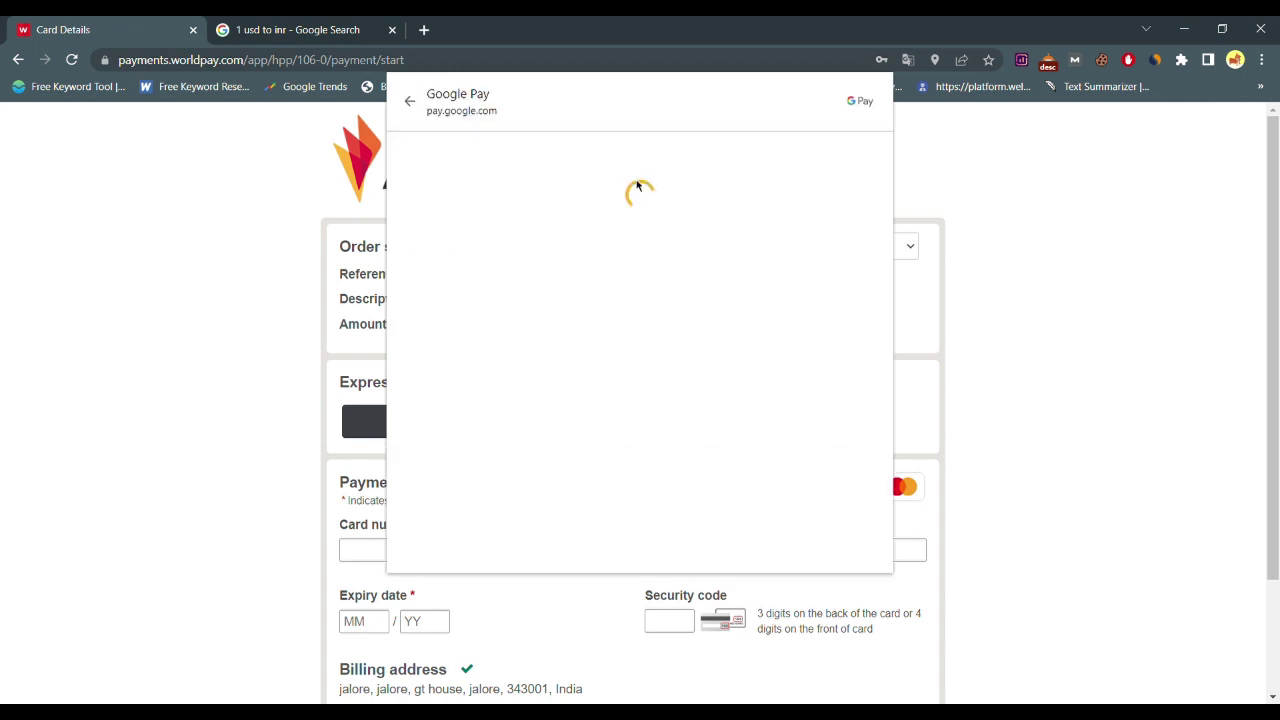
{"action": "left_click", "coordinate": [557, 289]}
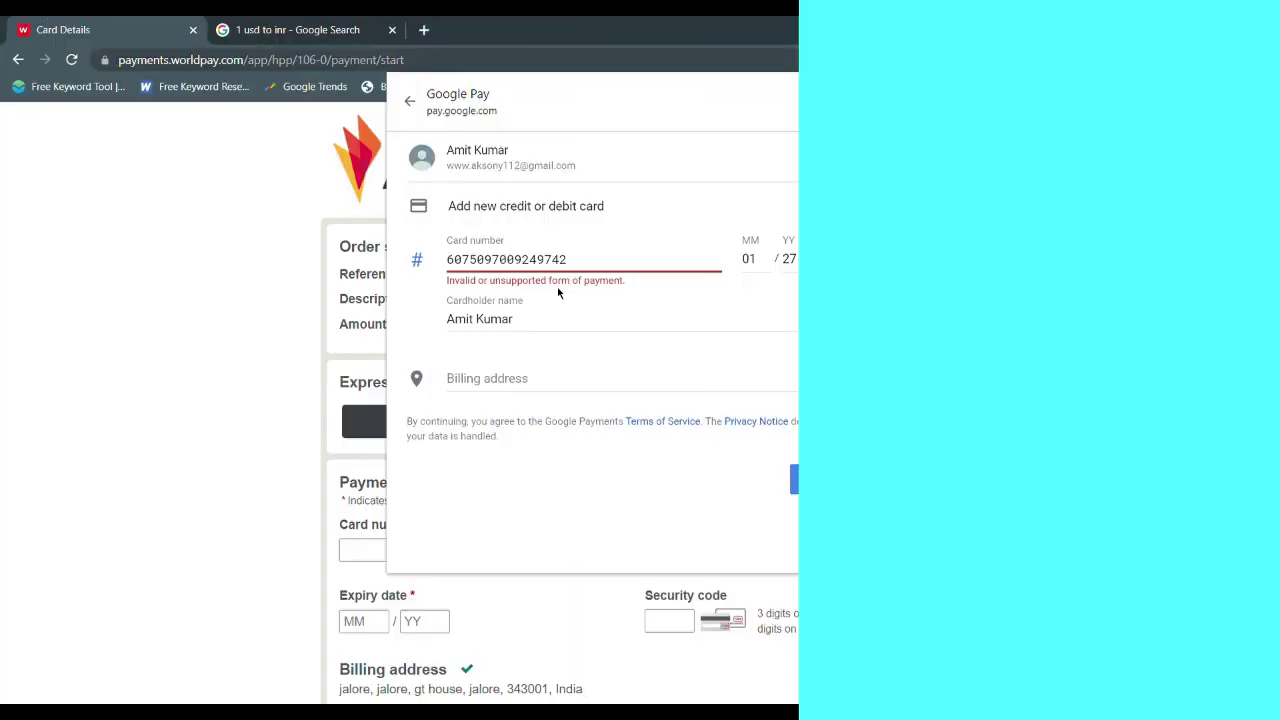
{"action": "left_click", "coordinate": [605, 259]}
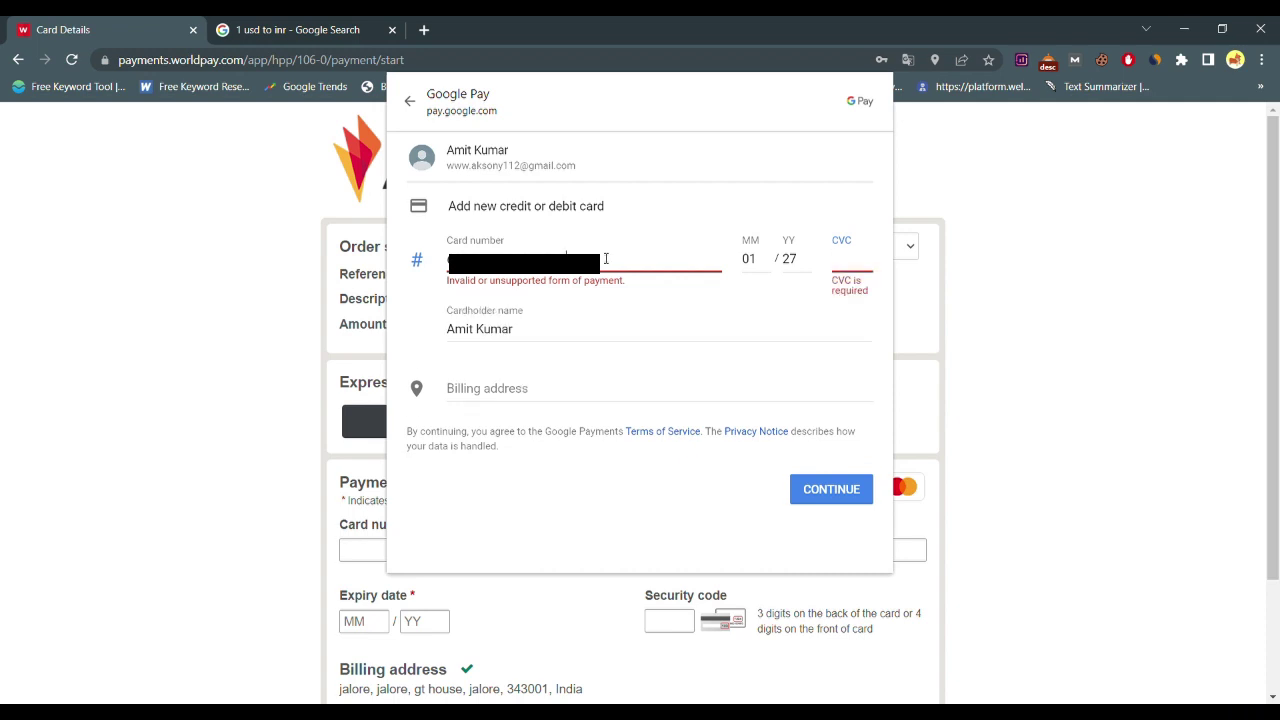
{"action": "key", "text": "ctrl+a"}
{"action": "key", "text": "BackSpace"}
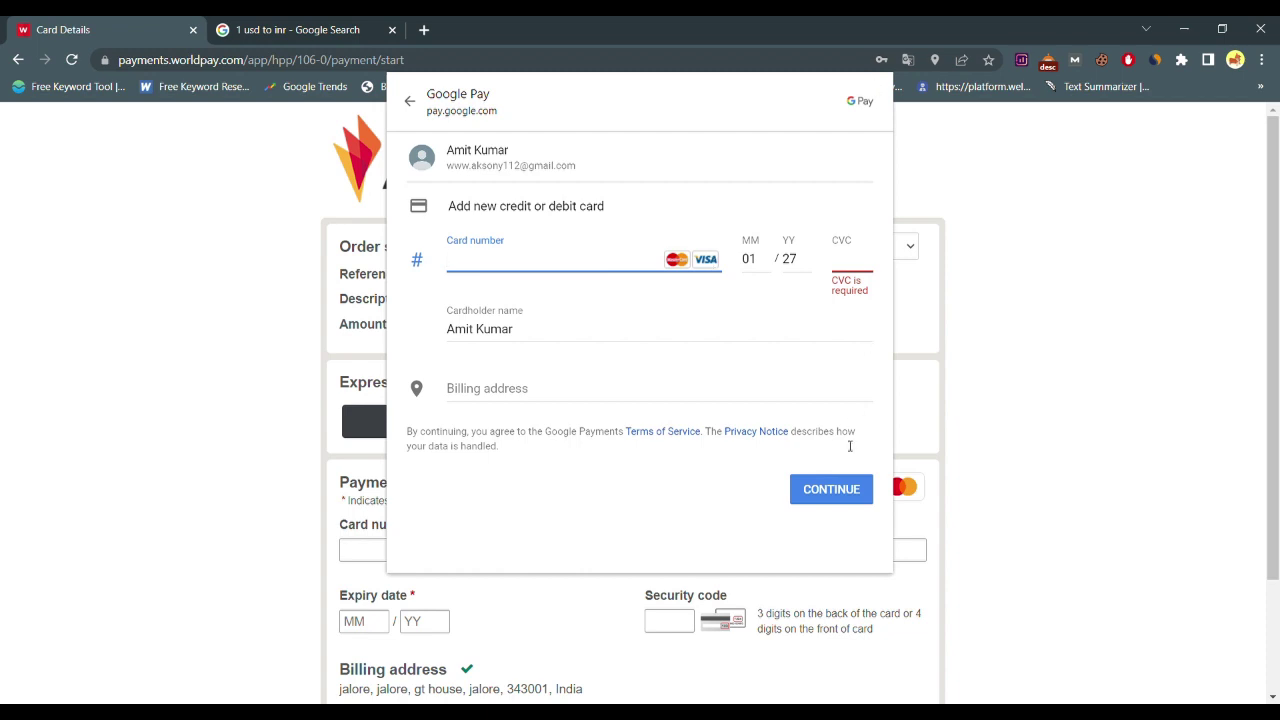
{"action": "left_click", "coordinate": [409, 101]}
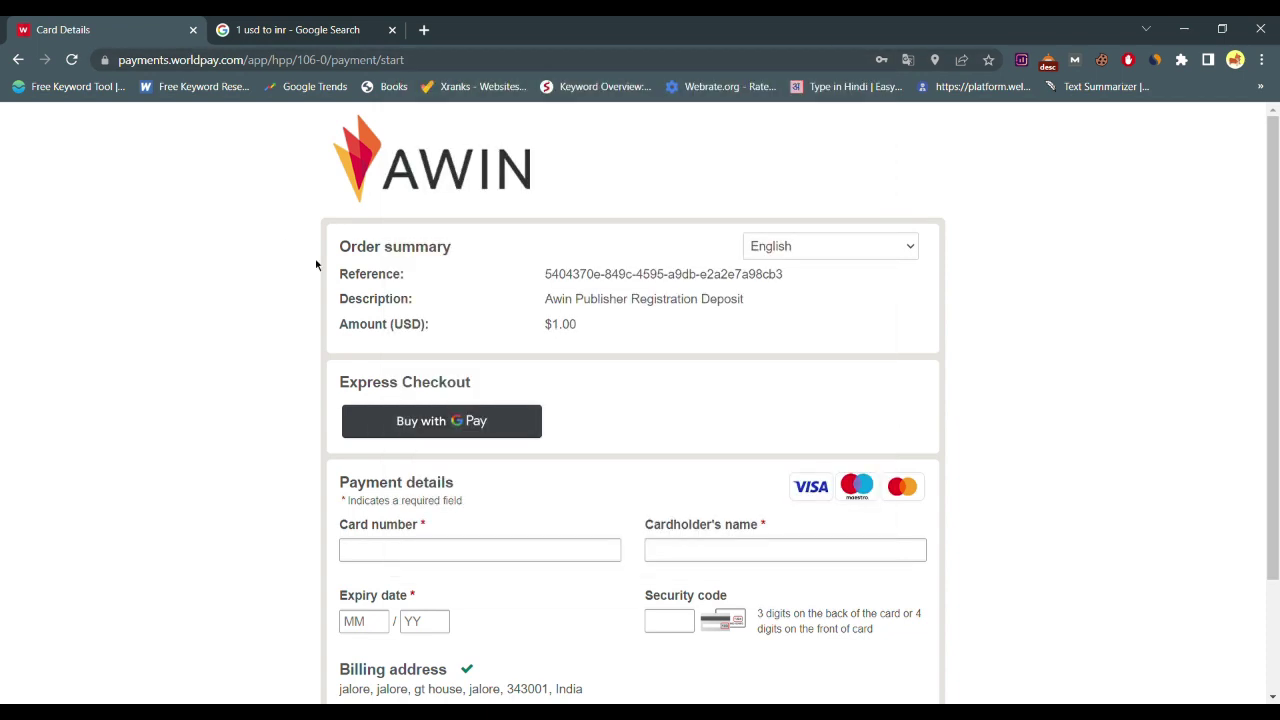
Check the payment page's language options unchanged and glance at the conversion search tab
{"action": "scroll", "coordinate": [418, 505], "scroll_direction": "down", "scroll_amount": 2}
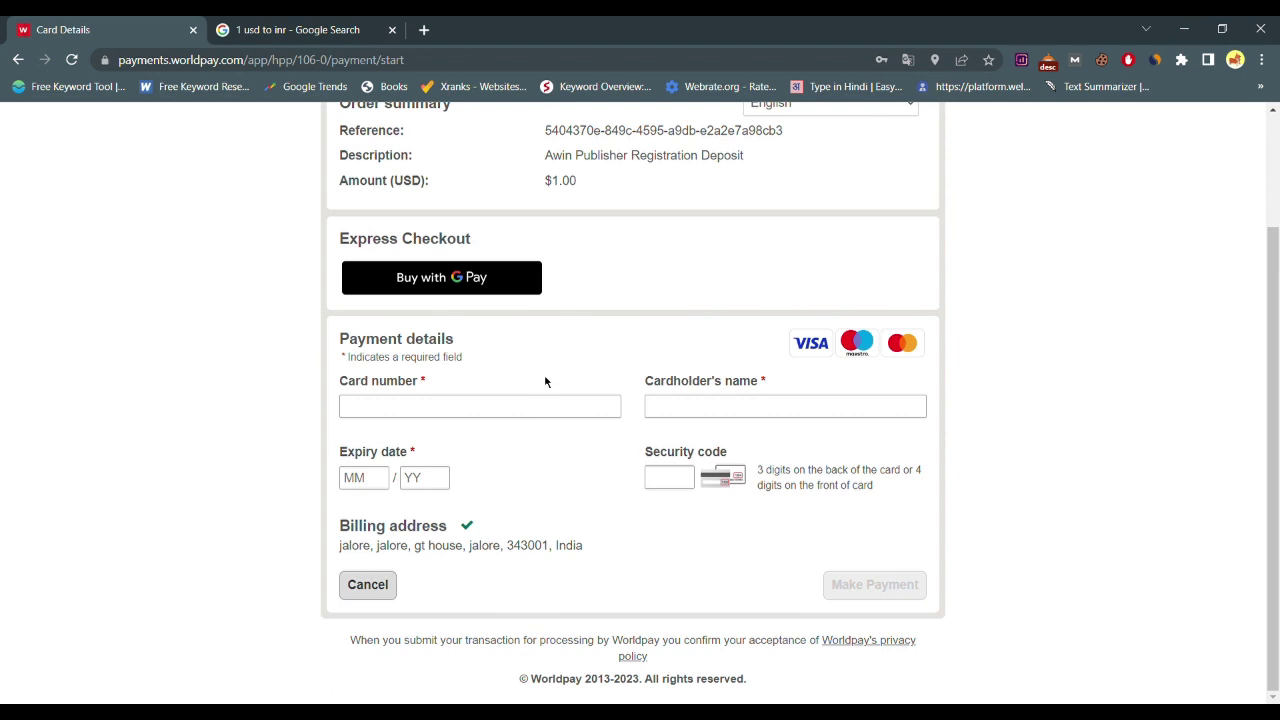
{"action": "scroll", "coordinate": [545, 382], "scroll_direction": "up", "scroll_amount": 2}
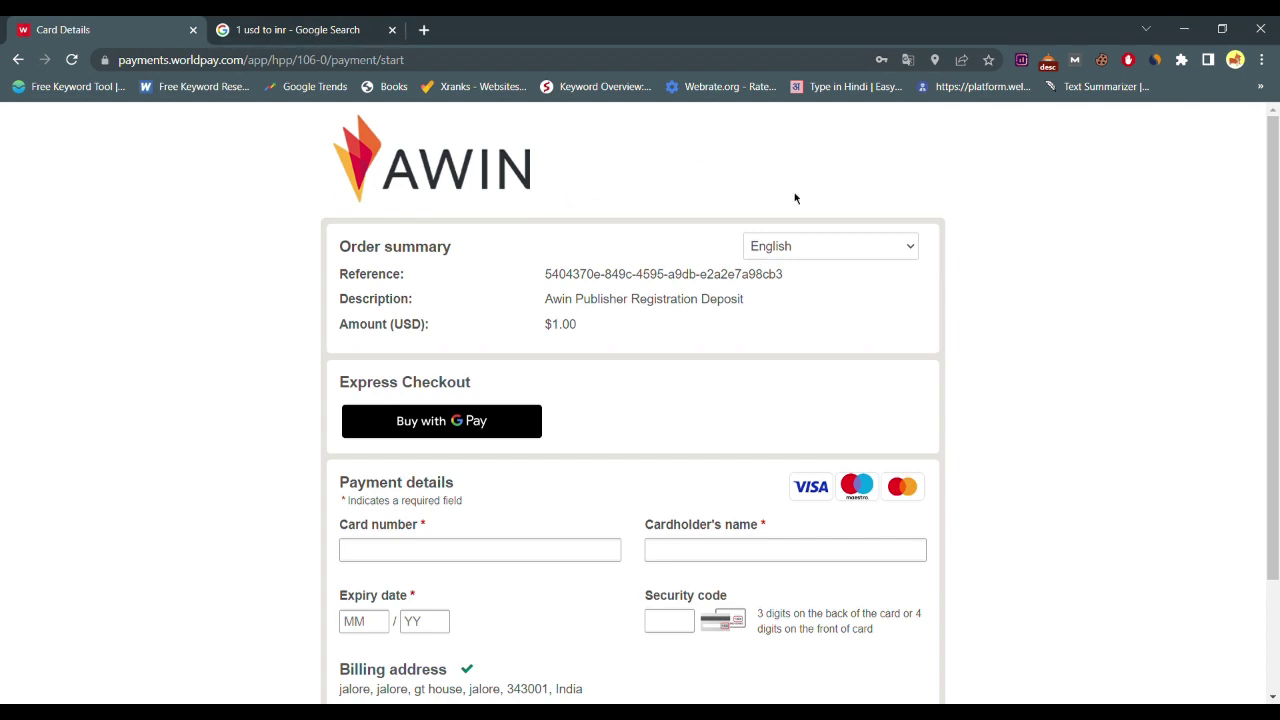
{"action": "left_click", "coordinate": [843, 245]}
{"action": "left_click", "coordinate": [980, 282]}
{"action": "scroll", "coordinate": [980, 282], "scroll_direction": "down", "scroll_amount": 2}
{"action": "scroll", "coordinate": [980, 282], "scroll_direction": "up", "scroll_amount": 2}
{"action": "left_click", "coordinate": [270, 29]}
{"action": "left_click", "coordinate": [19, 60]}
{"action": "left_click", "coordinate": [90, 29]}
Scroll through the Worldpay $1.00 deposit form to review it
{"action": "scroll", "coordinate": [497, 423], "scroll_direction": "down", "scroll_amount": 2}
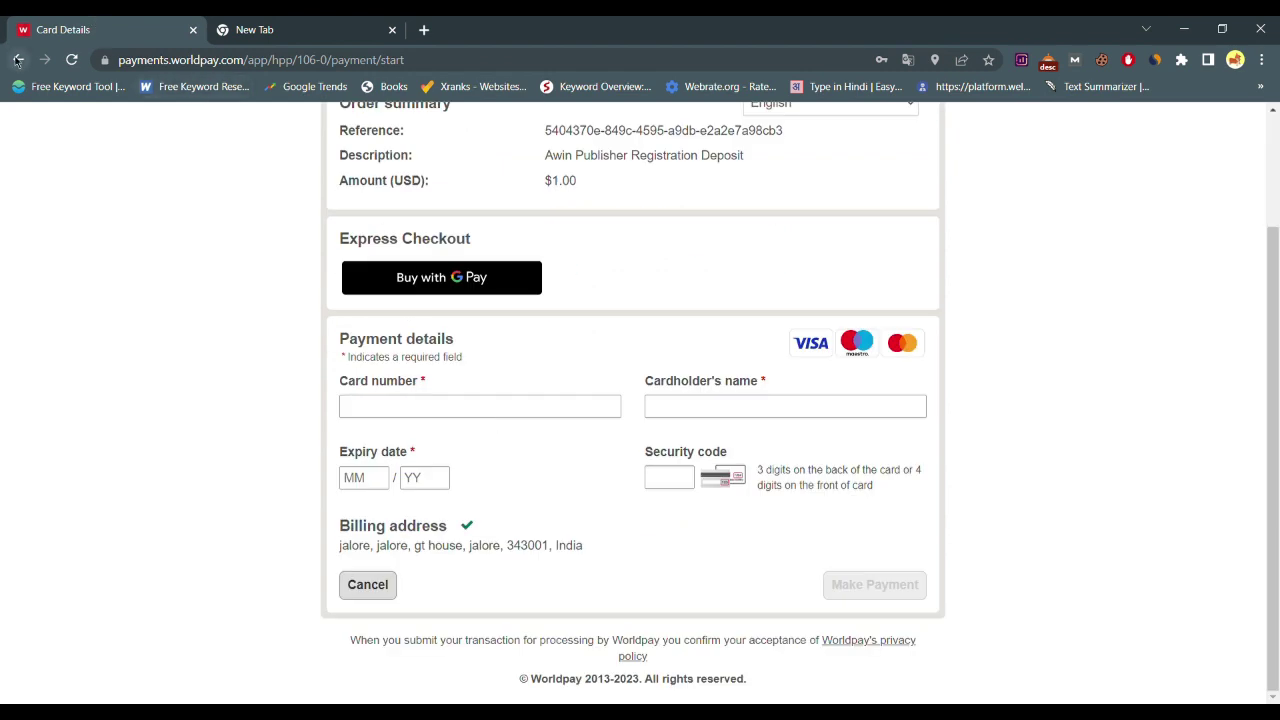
{"action": "scroll", "coordinate": [551, 214], "scroll_direction": "up", "scroll_amount": 2}
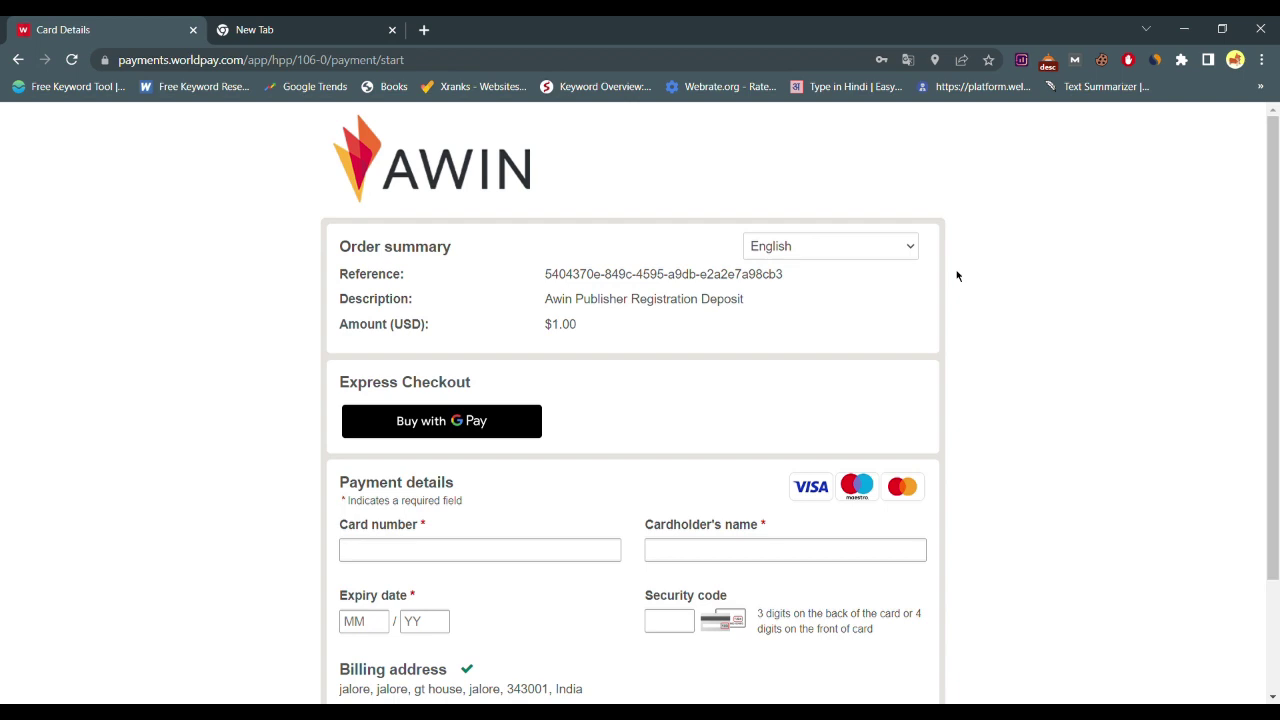
{"action": "scroll", "coordinate": [965, 310], "scroll_direction": "down", "scroll_amount": 3}
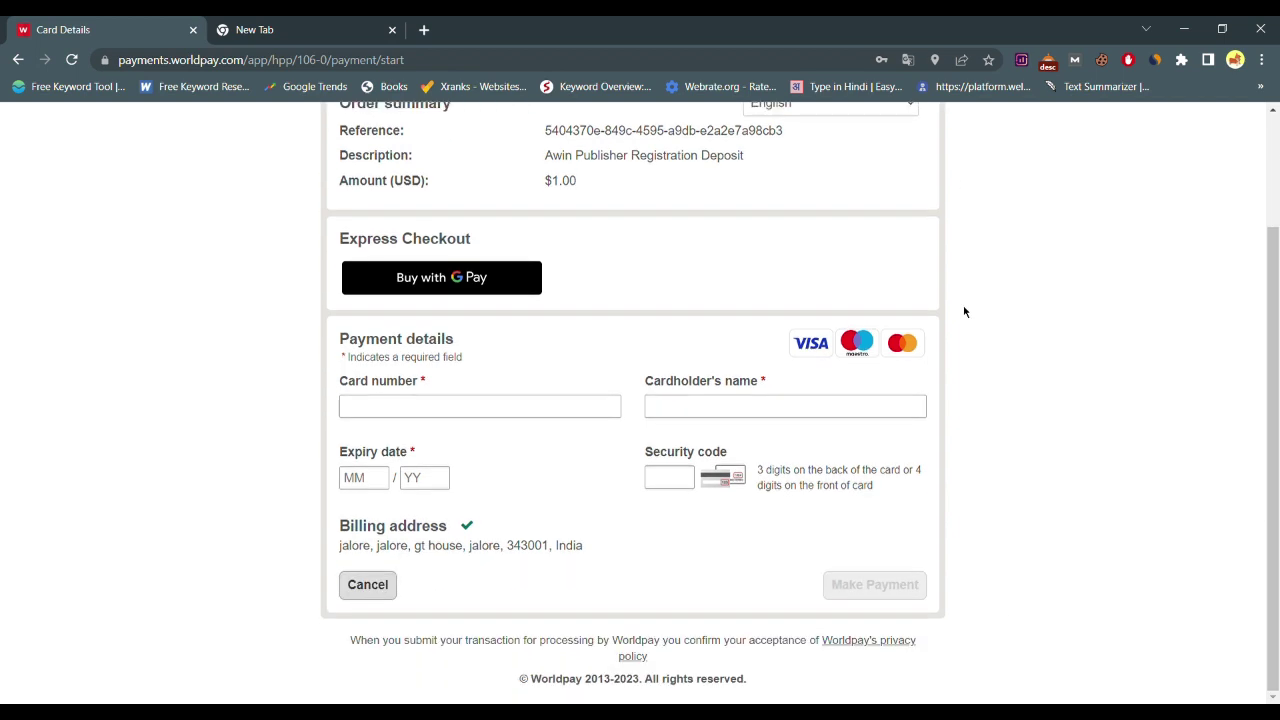
{"action": "scroll", "coordinate": [1010, 450], "scroll_direction": "up", "scroll_amount": 1}
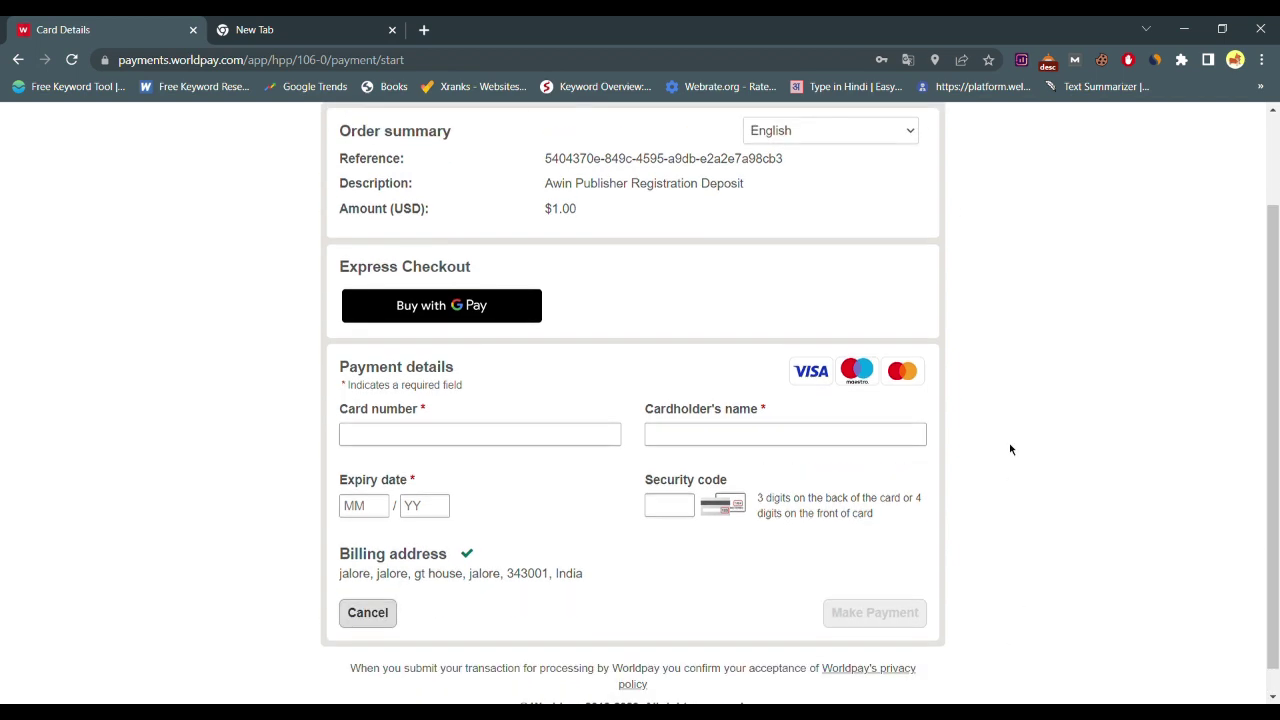
{"action": "scroll", "coordinate": [1010, 450], "scroll_direction": "up", "scroll_amount": 1}
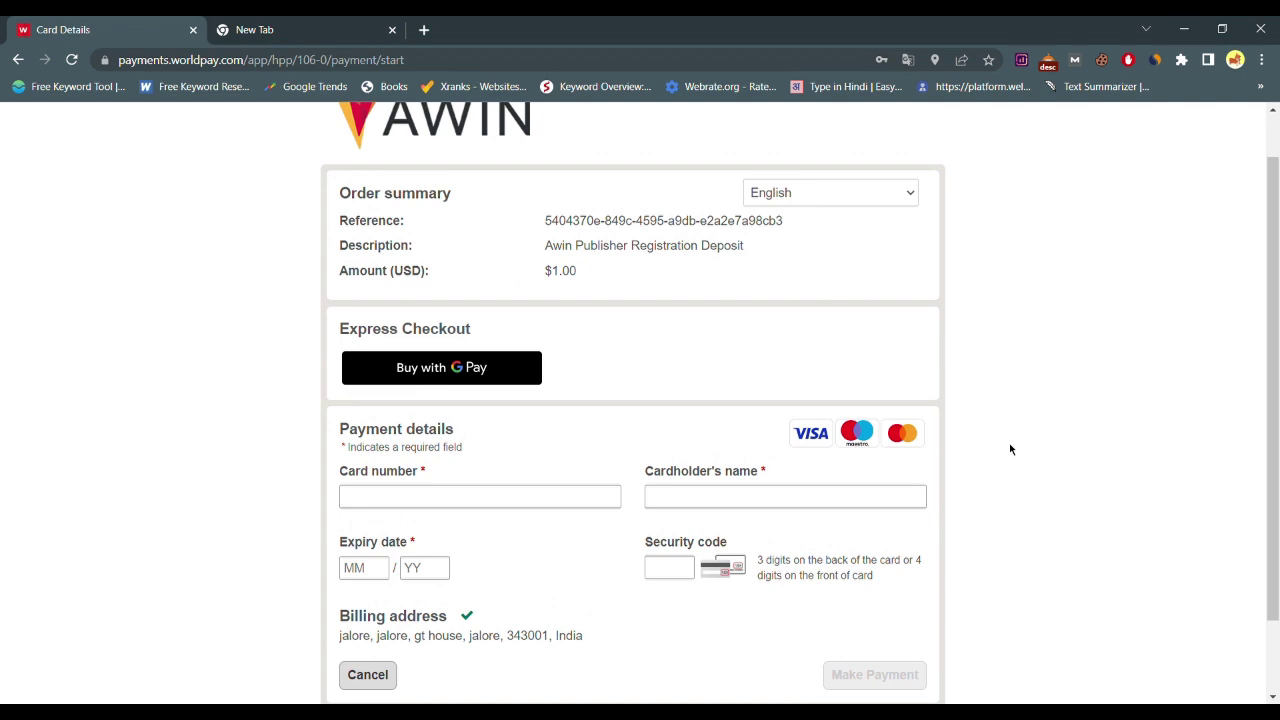
{"action": "scroll", "coordinate": [1010, 450], "scroll_direction": "down", "scroll_amount": 1}
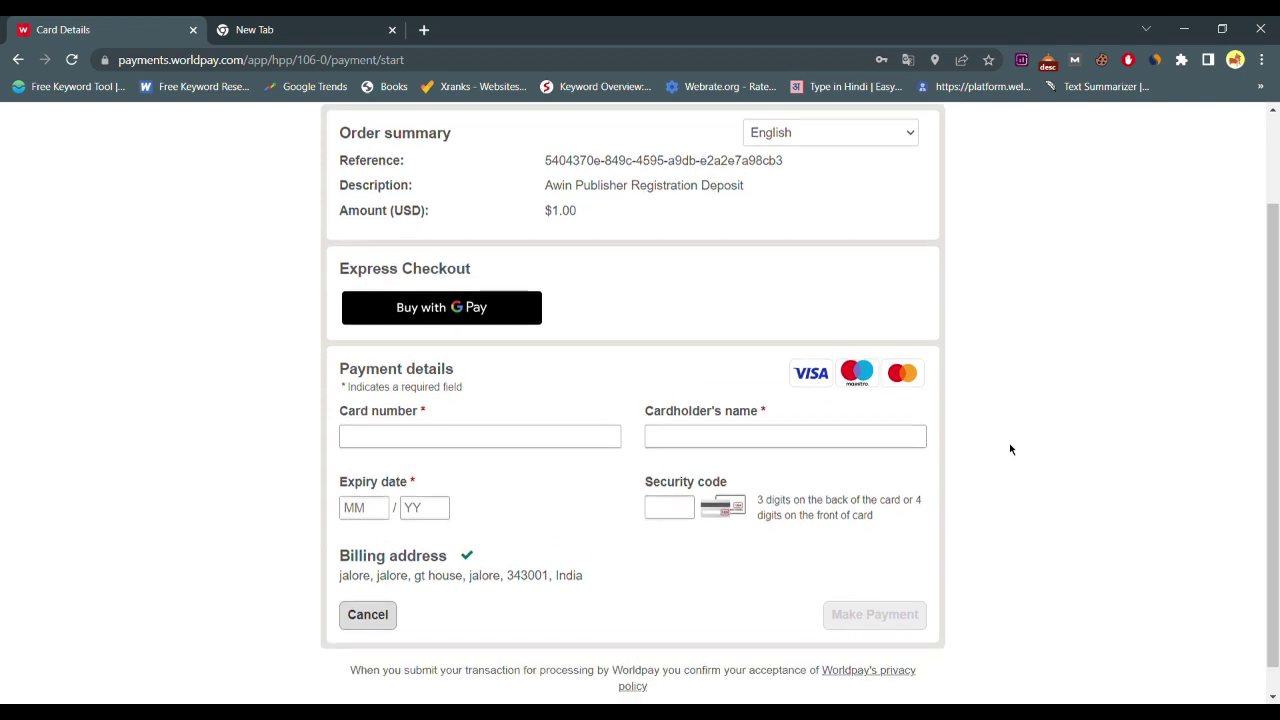
{"action": "scroll", "coordinate": [1010, 449], "scroll_direction": "up", "scroll_amount": 3}
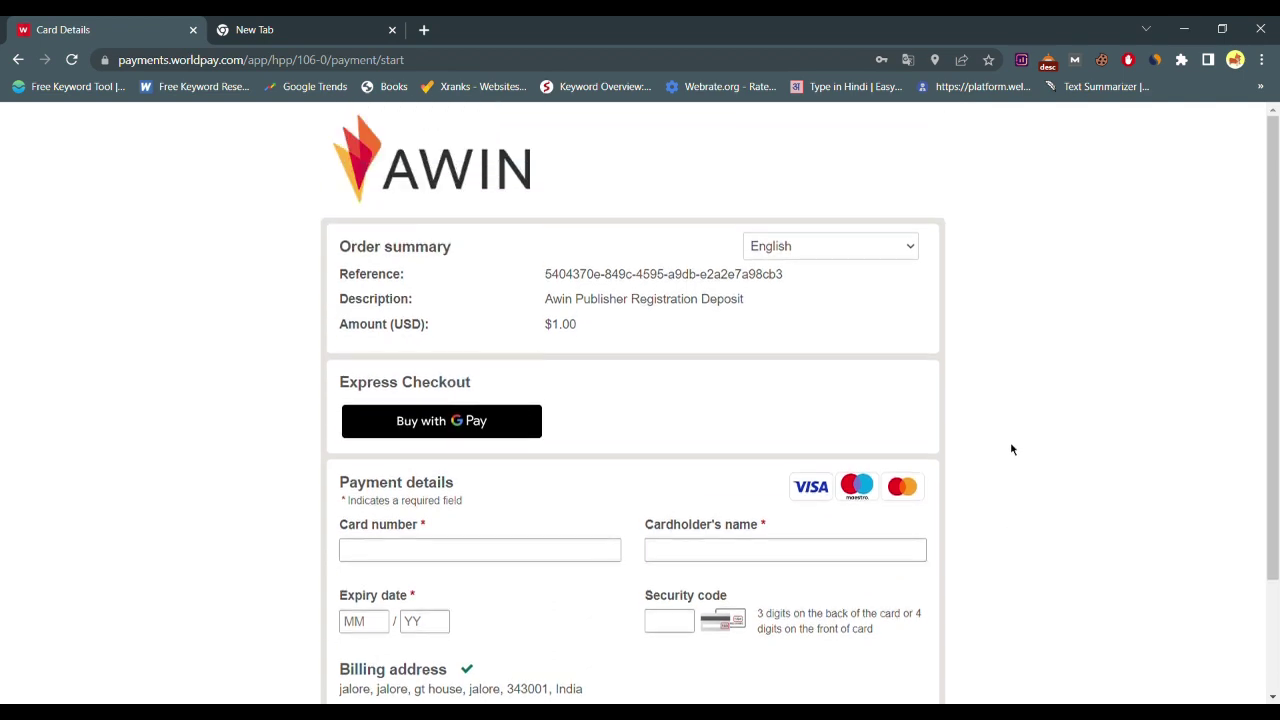
{"action": "scroll", "coordinate": [1010, 449], "scroll_direction": "down", "scroll_amount": 3}
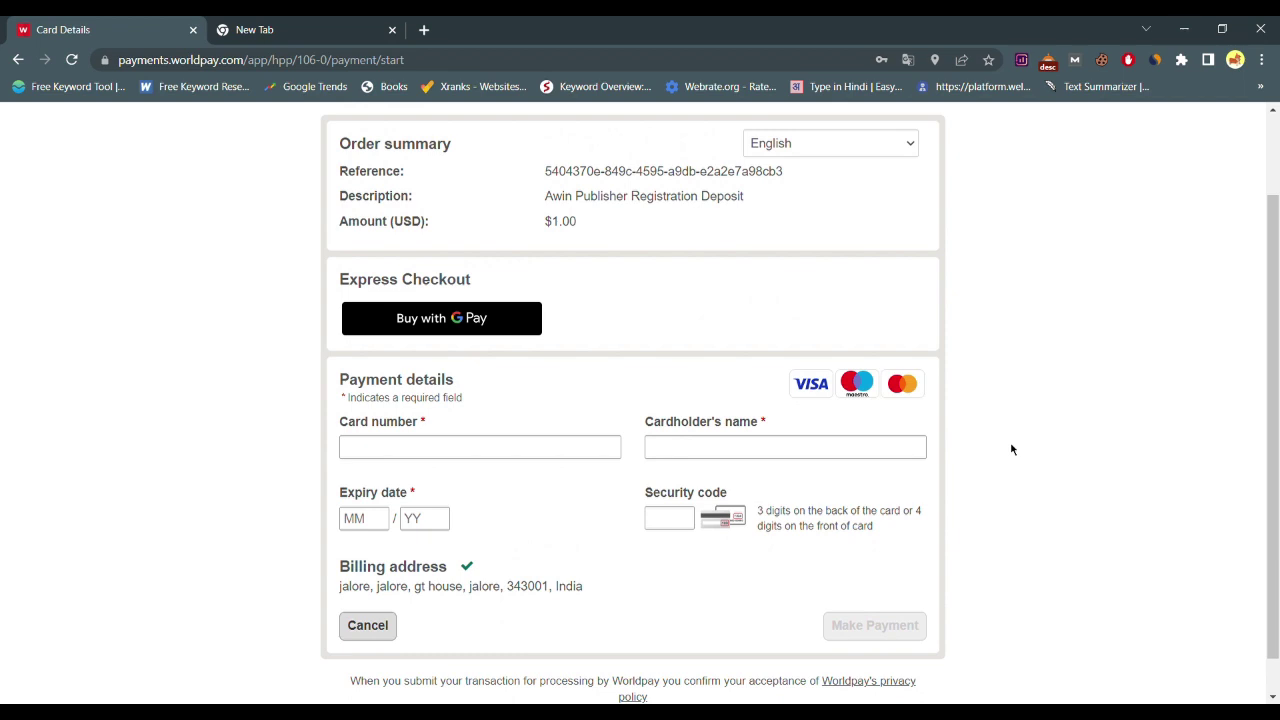
{"action": "scroll", "coordinate": [1011, 449], "scroll_direction": "down", "scroll_amount": 1}
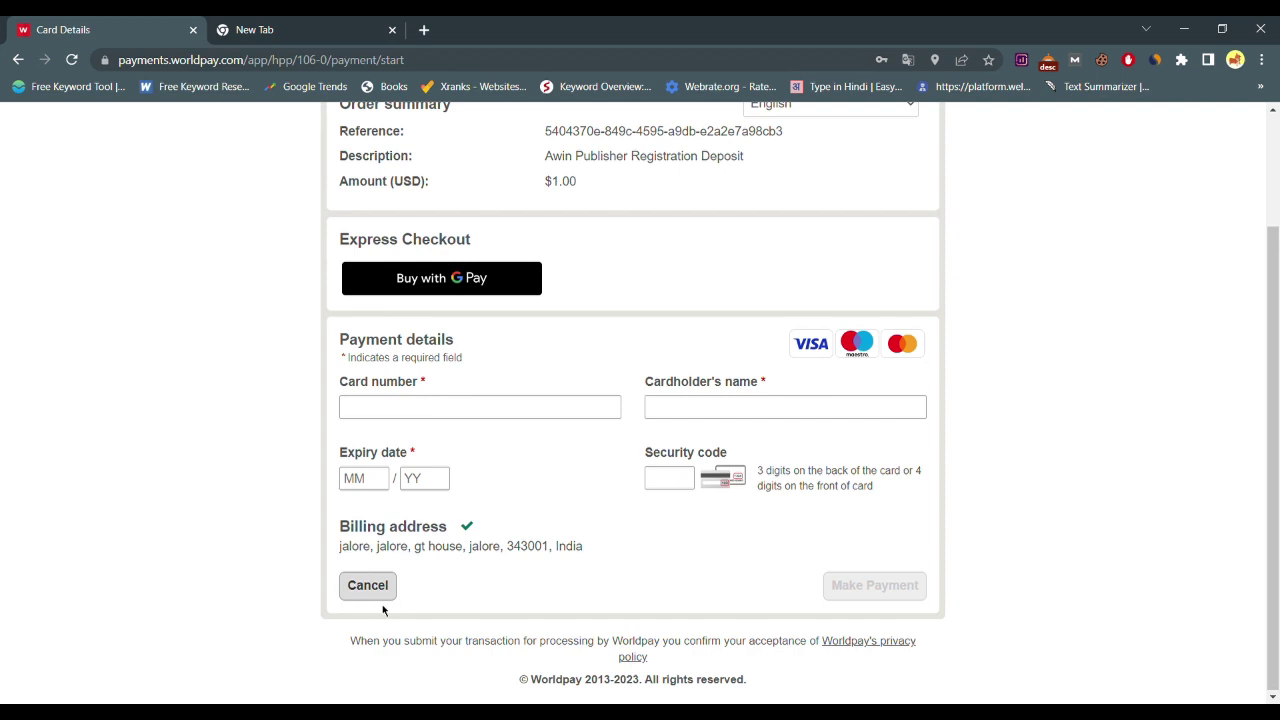
{"action": "scroll", "coordinate": [674, 526], "scroll_direction": "up", "scroll_amount": 2}
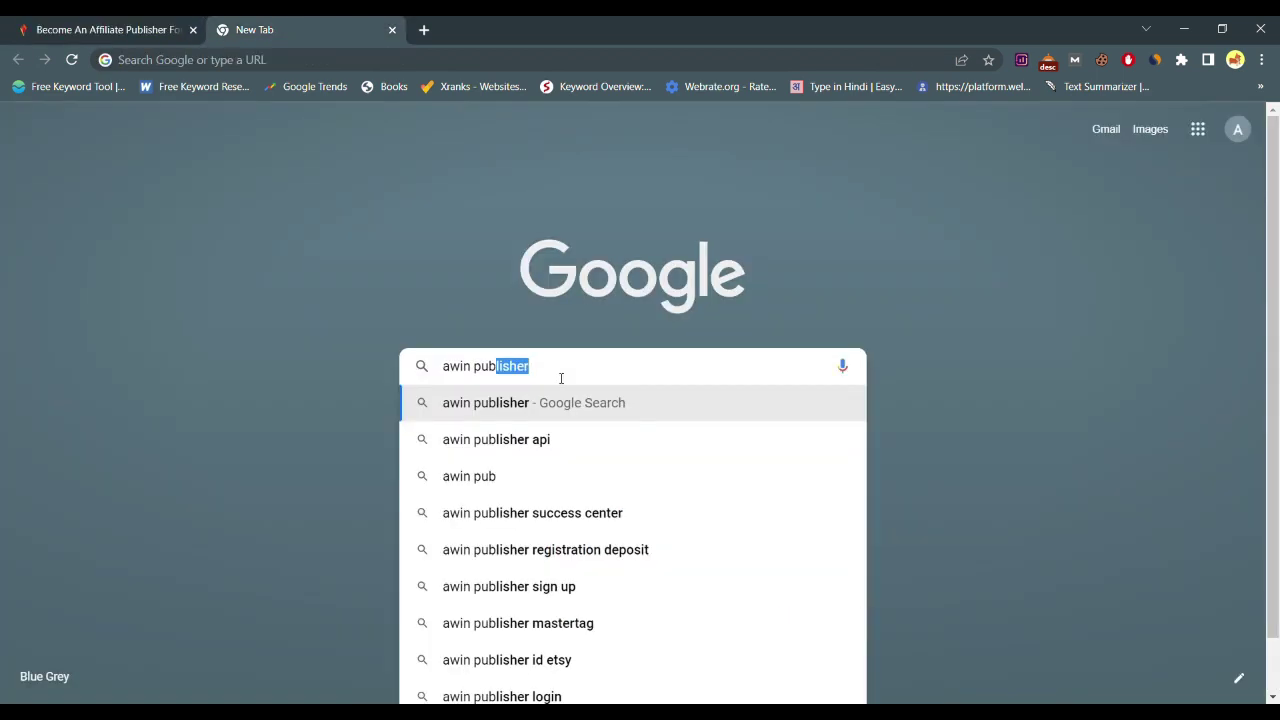
Type the search query 'awin publisher dashboard' in the new tab
{"action": "key", "text": "BackSpace"}
{"action": "key", "text": "BackSpace"}
{"action": "key", "text": "BackSpace"}
{"action": "key", "text": "BackSpace"}
{"action": "type", "text": "publishee"}
{"action": "key", "text": "BackSpace"}
{"action": "type", "text": "r dat"}
{"action": "key", "text": "BackSpace"}
Search 'awin publisher dashboard' images and preview the Wiki and Awin overview images
{"action": "type", "text": "s"}
{"action": "left_click", "coordinate": [518, 439]}
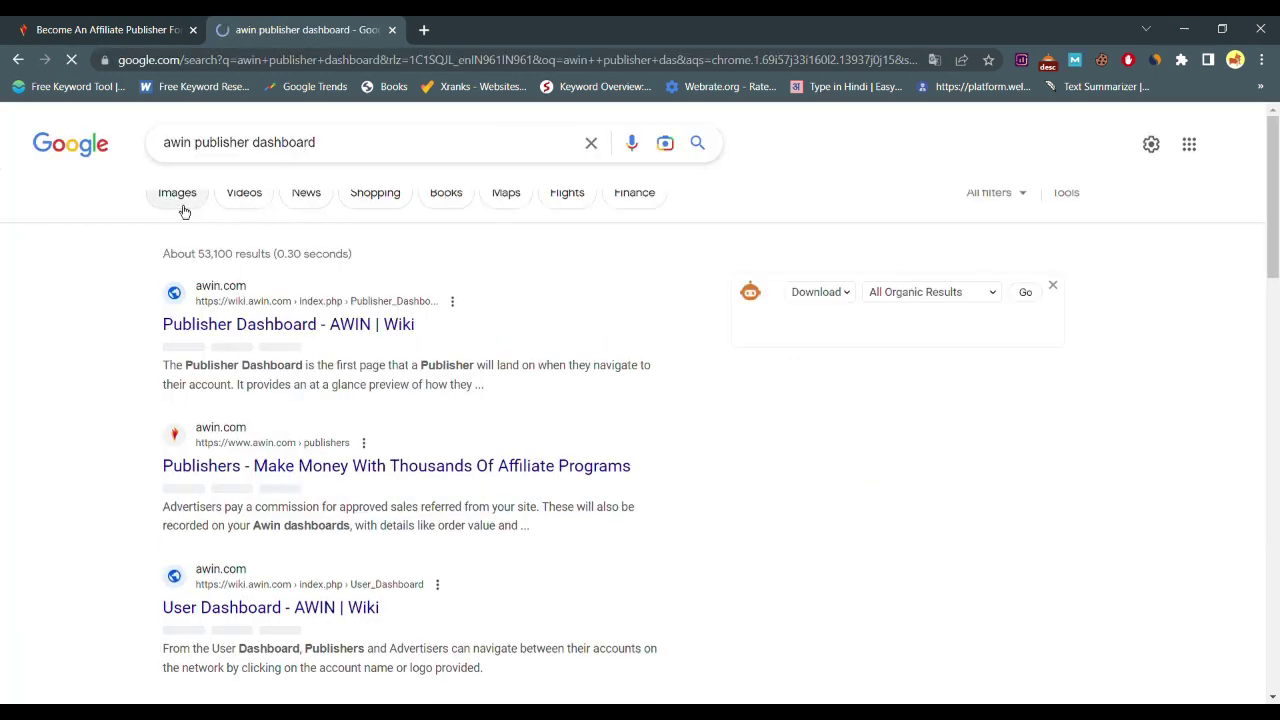
{"action": "left_click", "coordinate": [181, 209]}
{"action": "left_click", "coordinate": [140, 370]}
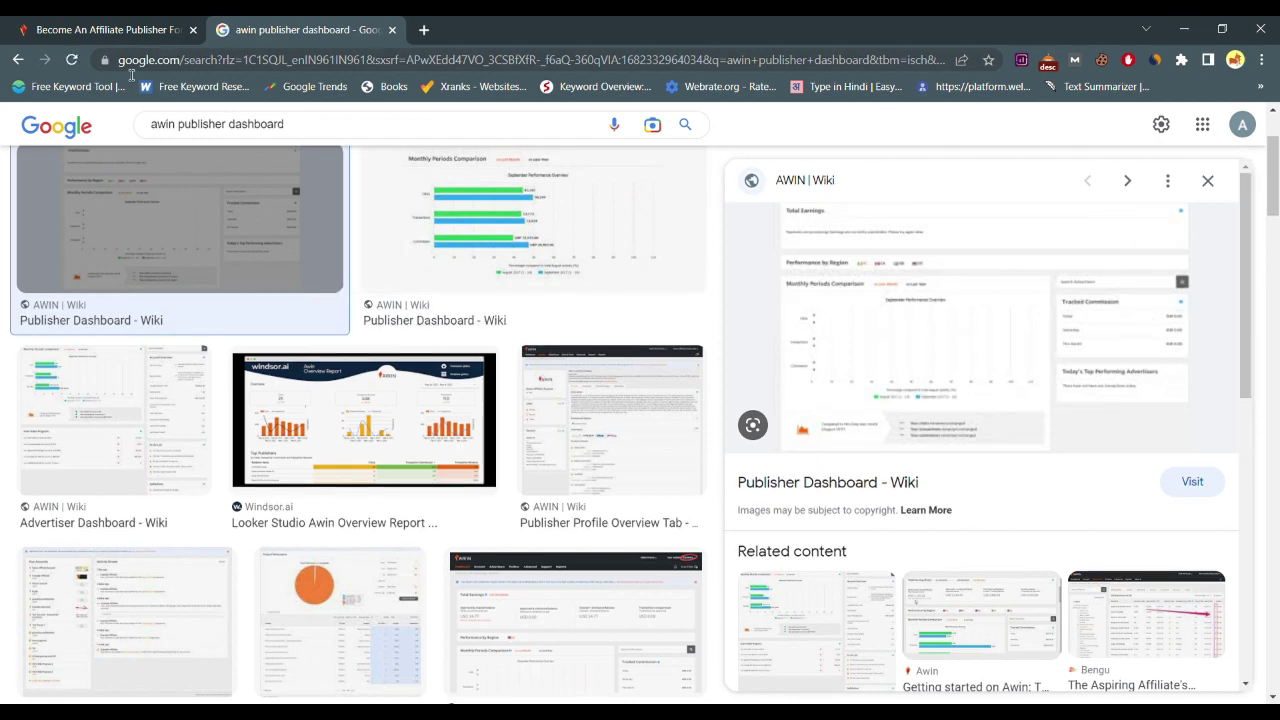
{"action": "left_click", "coordinate": [17, 57]}
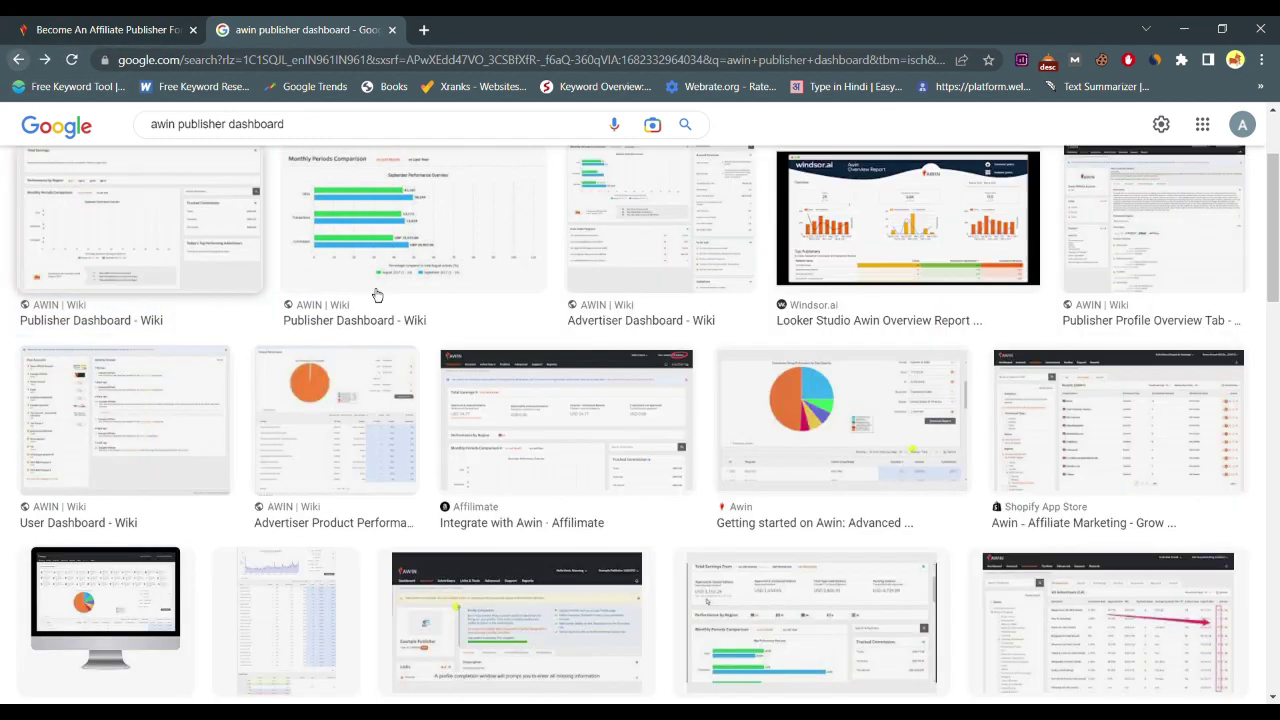
{"action": "scroll", "coordinate": [660, 420], "scroll_direction": "down", "scroll_amount": 3}
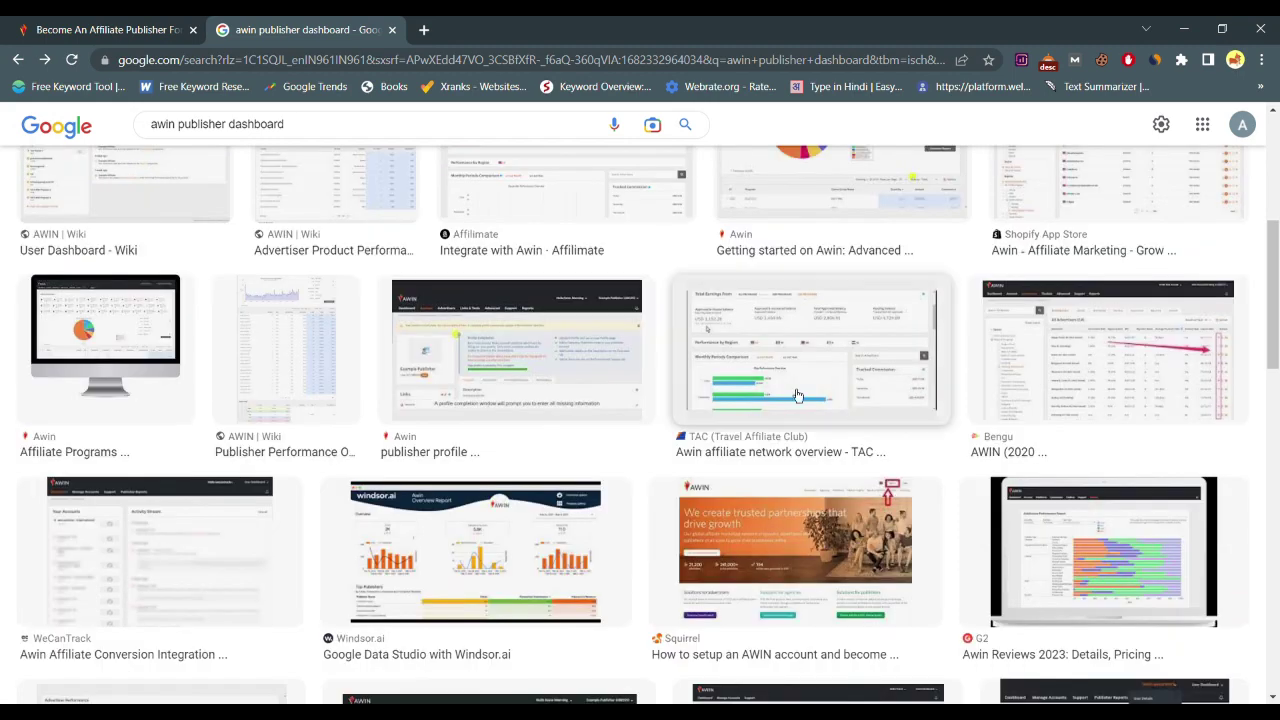
{"action": "left_click", "coordinate": [790, 388]}
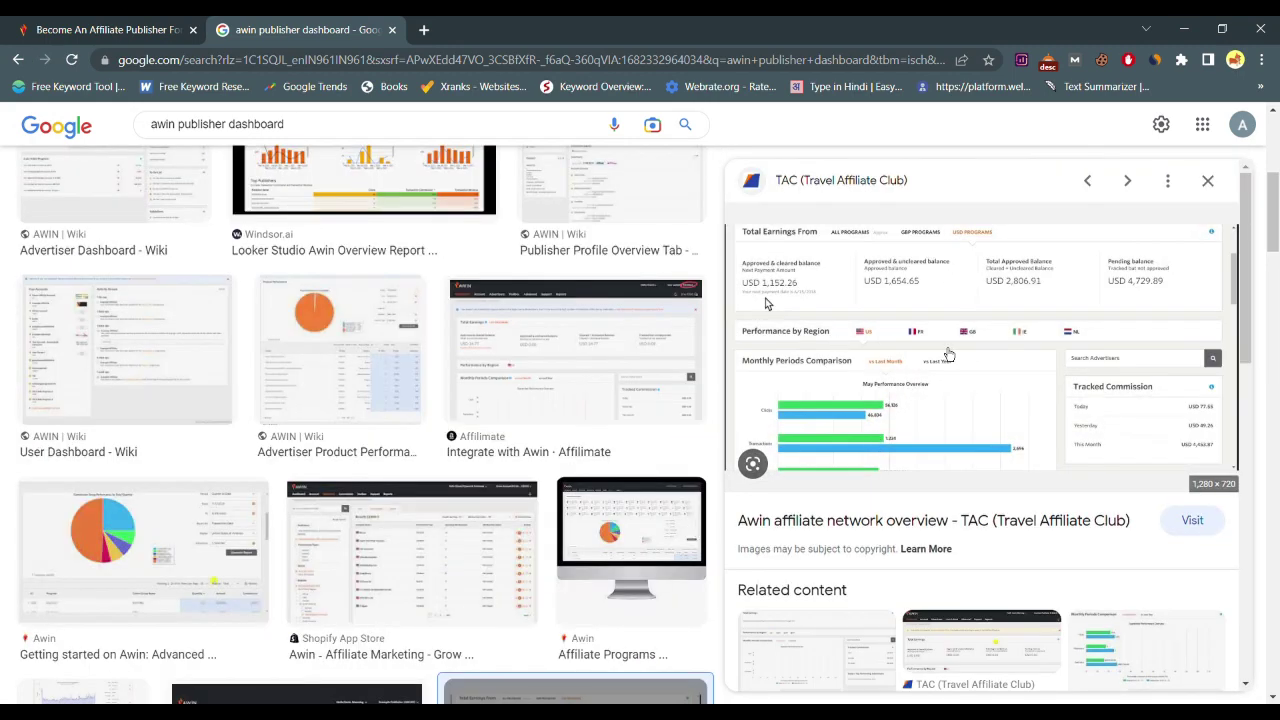
{"action": "left_click", "coordinate": [17, 62]}
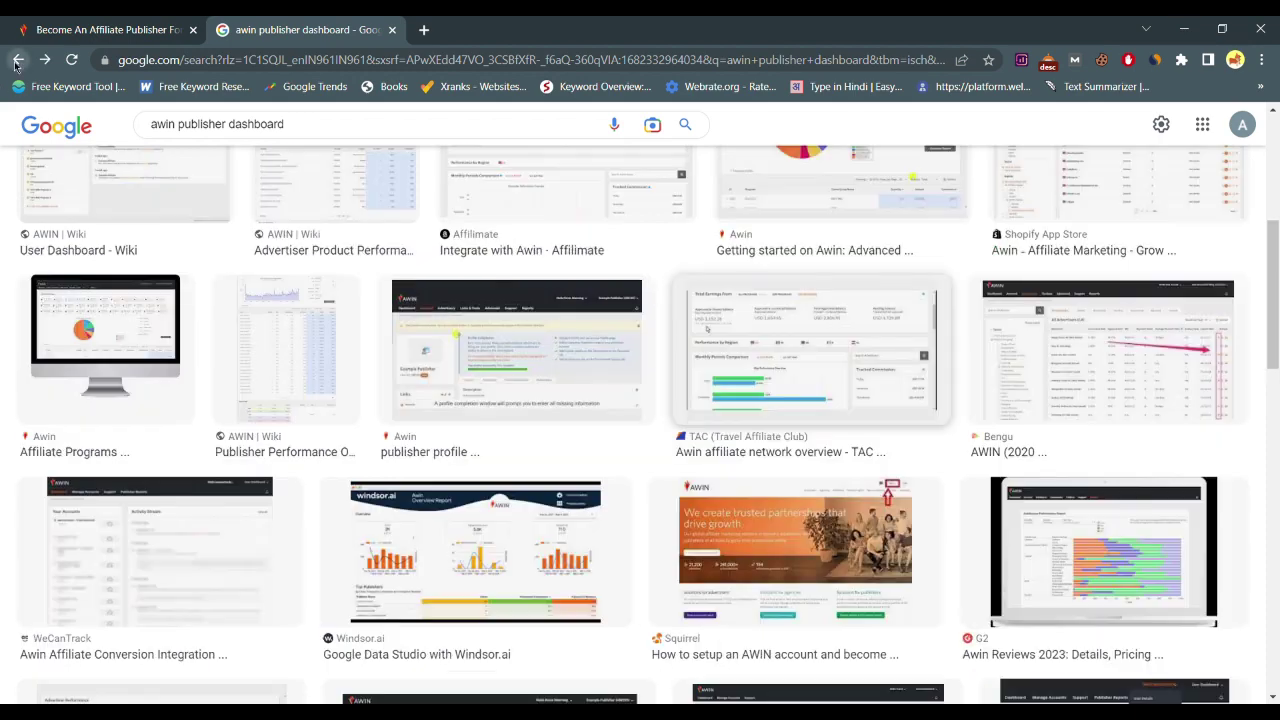
Scroll the image results, go back, and close the search tab
{"action": "scroll", "coordinate": [418, 318], "scroll_direction": "down", "scroll_amount": 5}
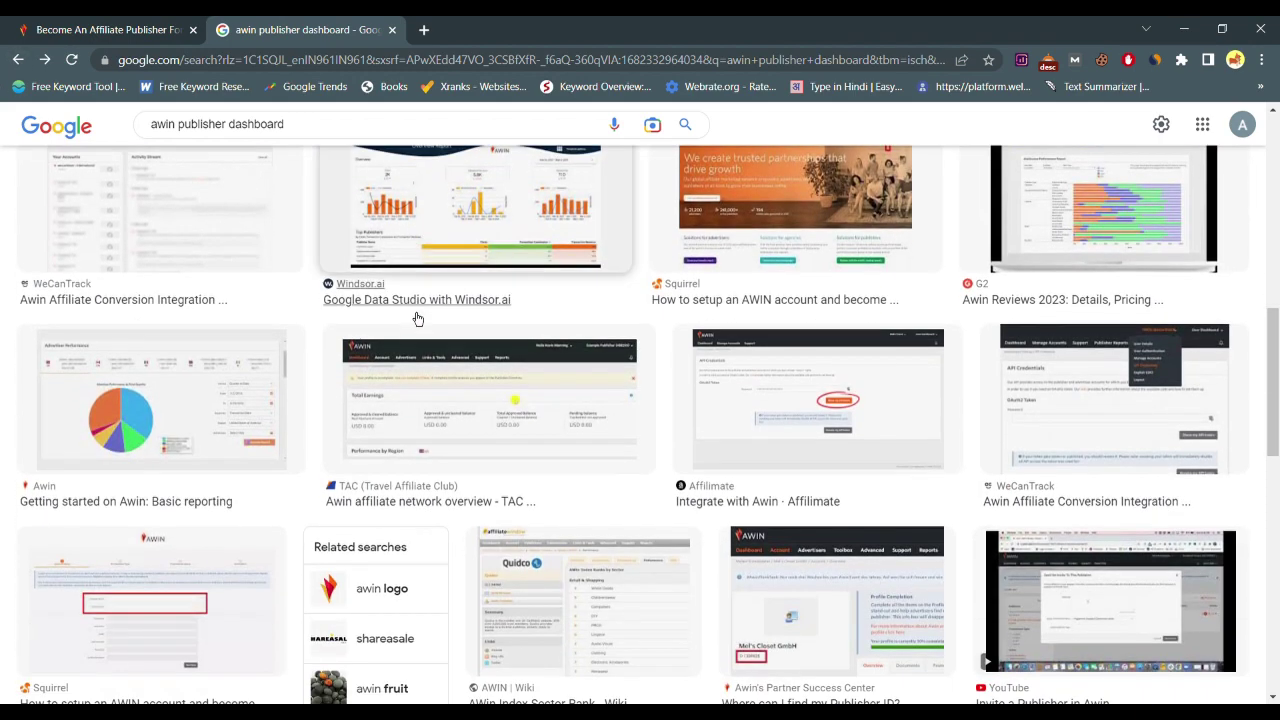
{"action": "scroll", "coordinate": [418, 318], "scroll_direction": "down", "scroll_amount": 2}
{"action": "scroll", "coordinate": [480, 330], "scroll_direction": "up", "scroll_amount": 4}
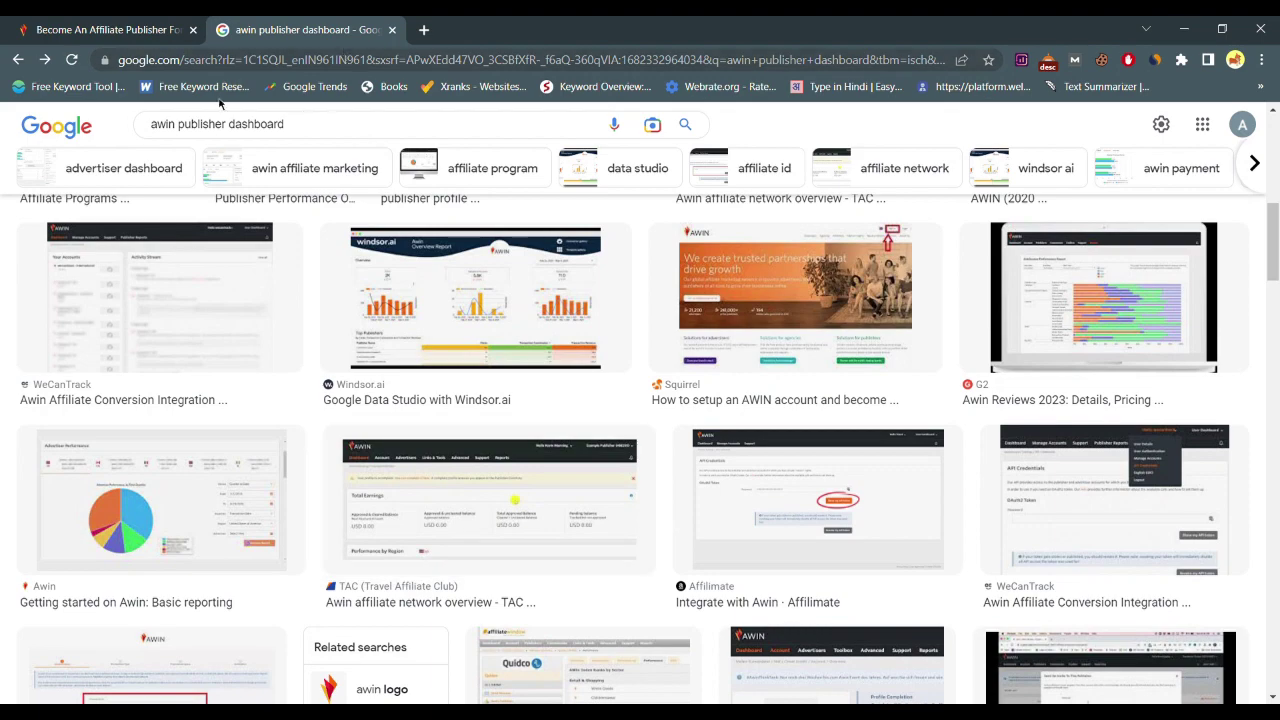
{"action": "scroll", "coordinate": [557, 345], "scroll_direction": "up", "scroll_amount": 6}
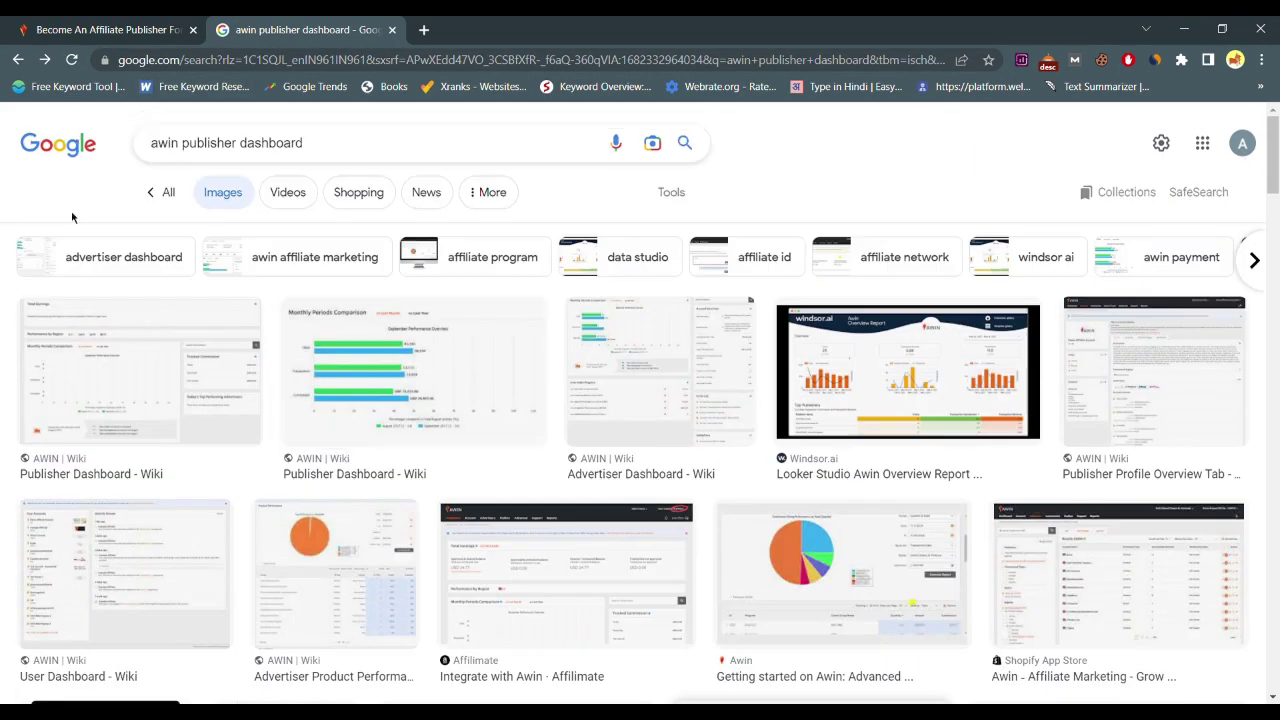
{"action": "left_click", "coordinate": [16, 60]}
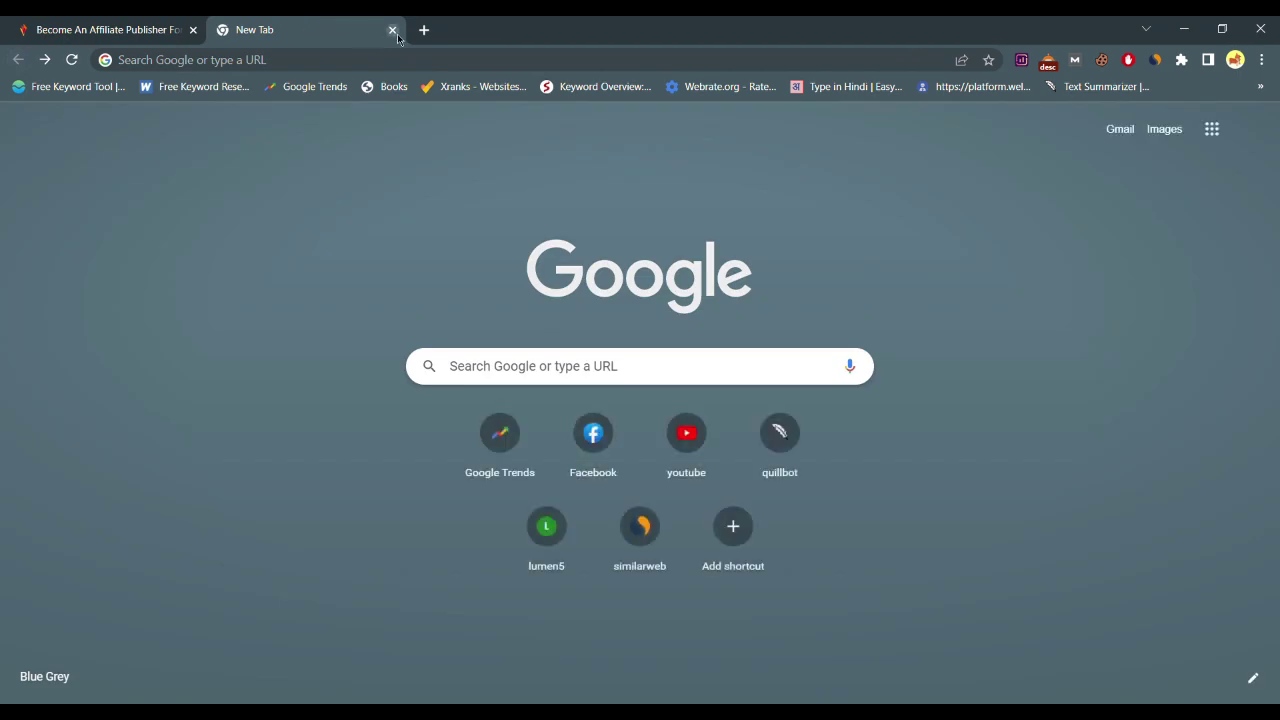
{"action": "left_click", "coordinate": [391, 29]}
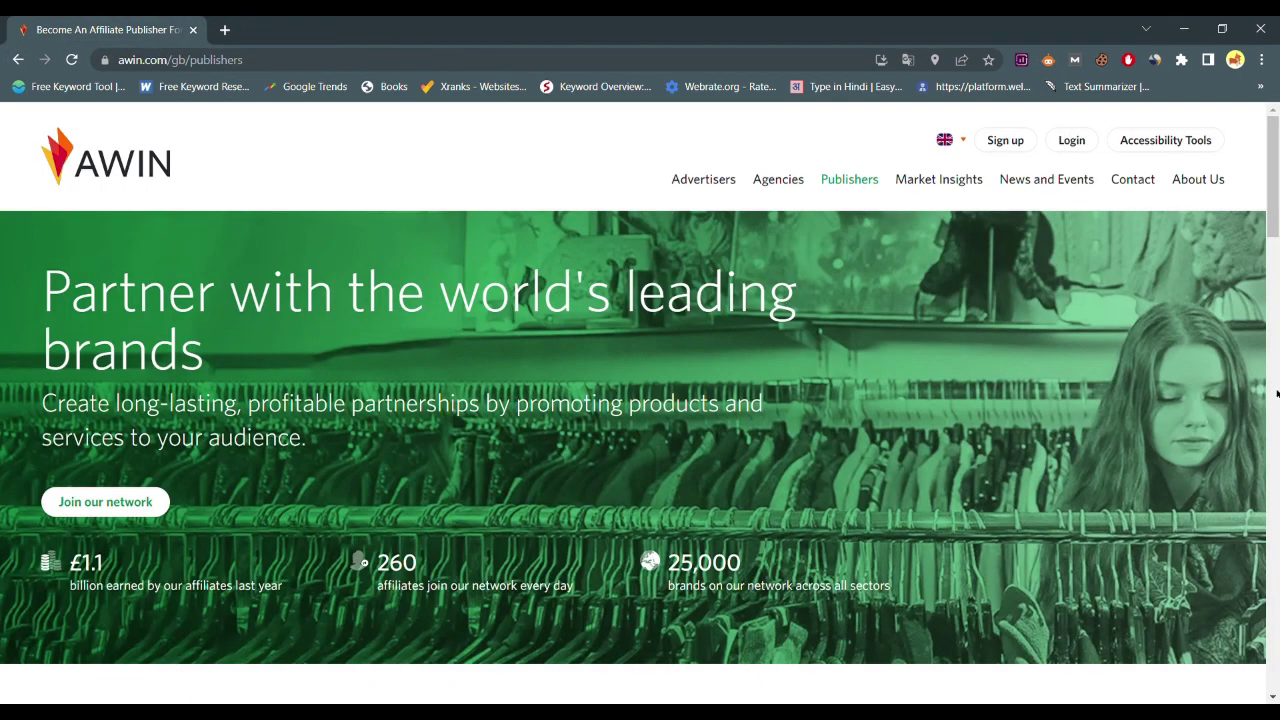